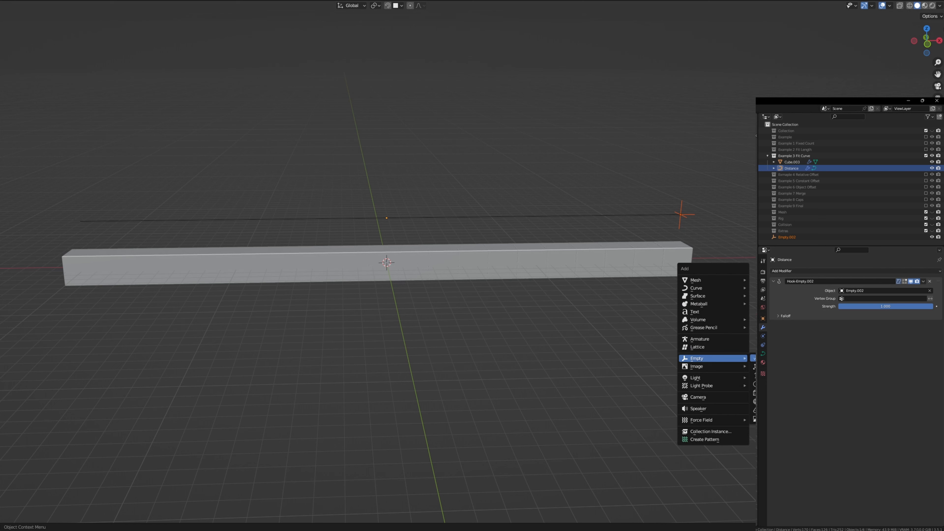
{"action": "left_click", "coordinate": [754, 358]}
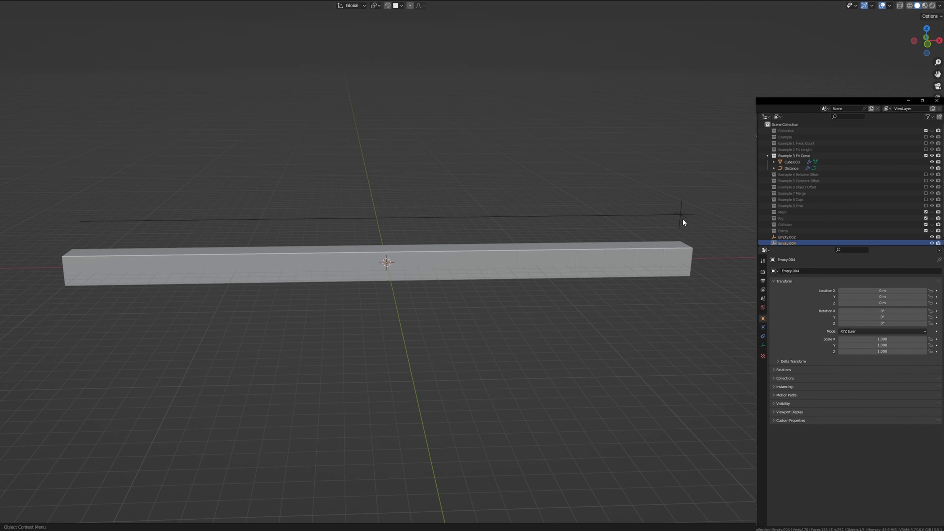
{"action": "key", "text": "ctrl+z"}
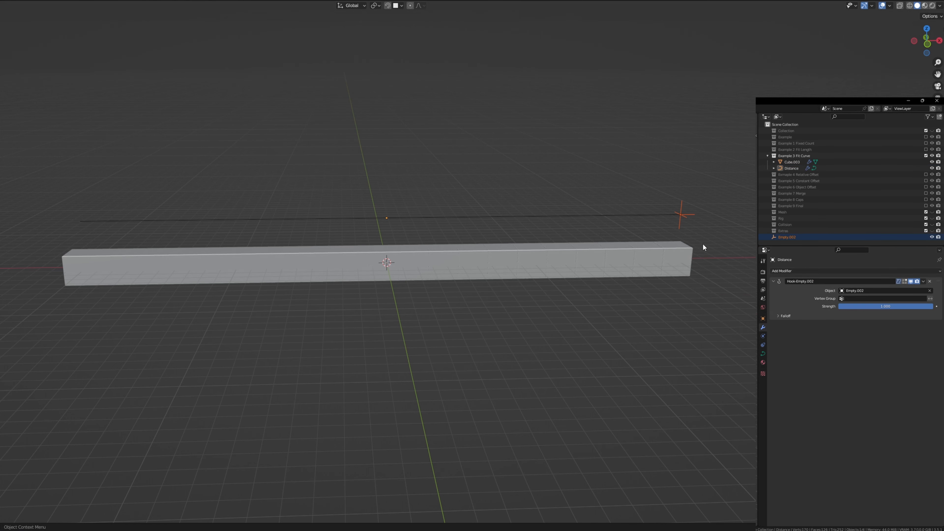
{"action": "left_click", "coordinate": [703, 244]}
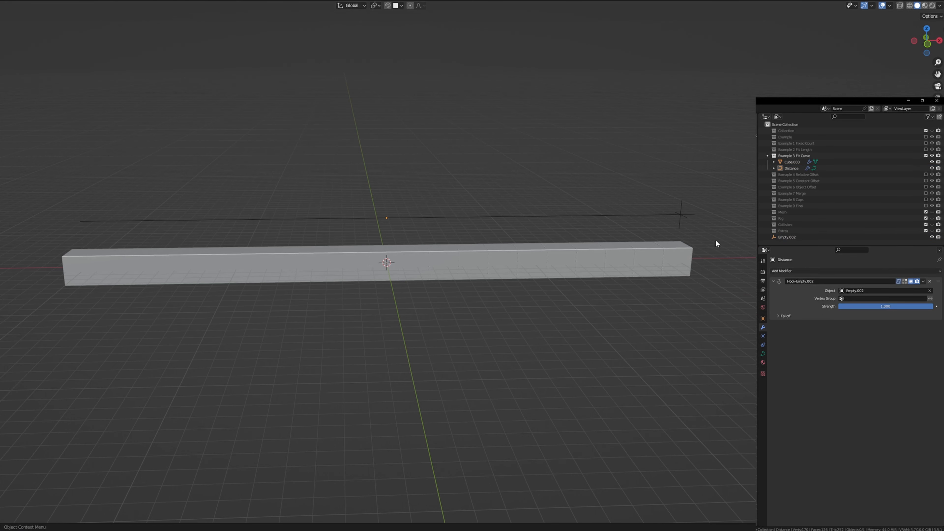
{"action": "left_click", "coordinate": [619, 215]}
{"action": "left_click", "coordinate": [552, 171]}
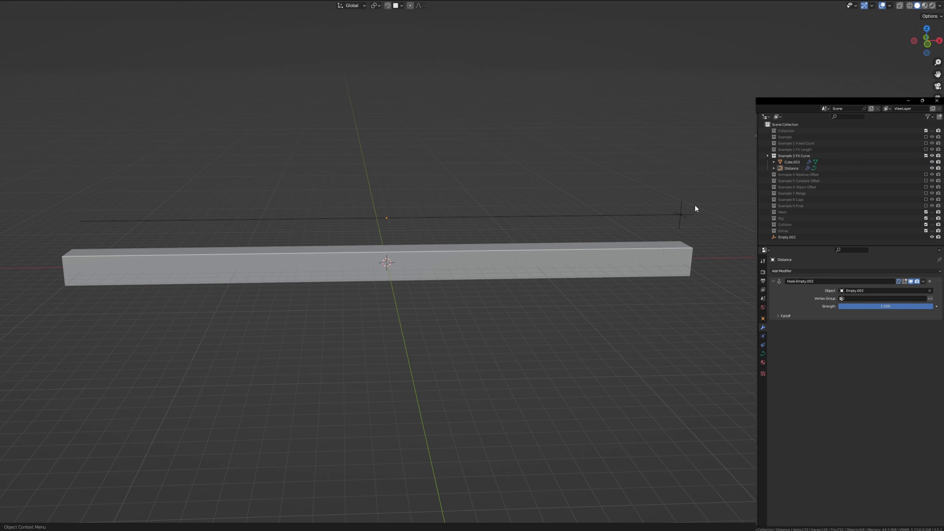
Move the hooked empty at the end of the curve to change the length of the curve-fitted array
{"action": "left_click", "coordinate": [686, 221]}
{"action": "key", "text": "g"}
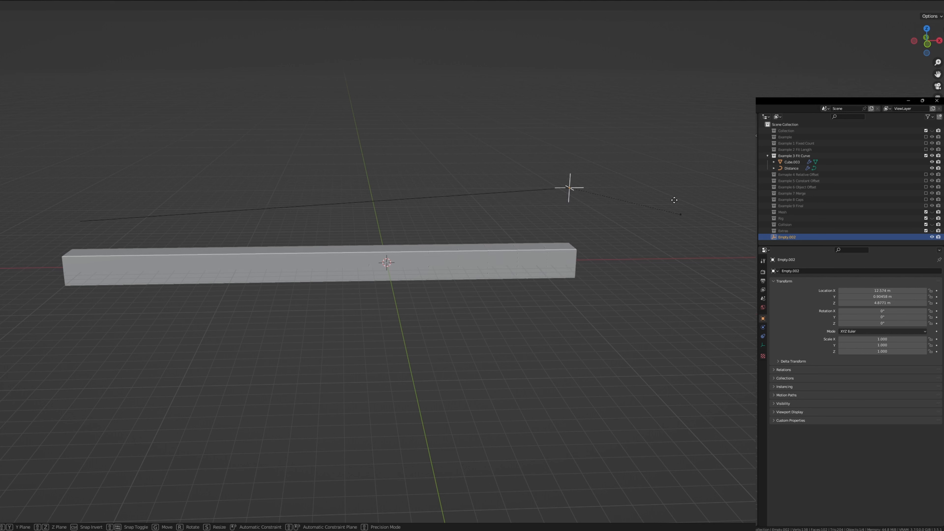
{"action": "left_click", "coordinate": [749, 259]}
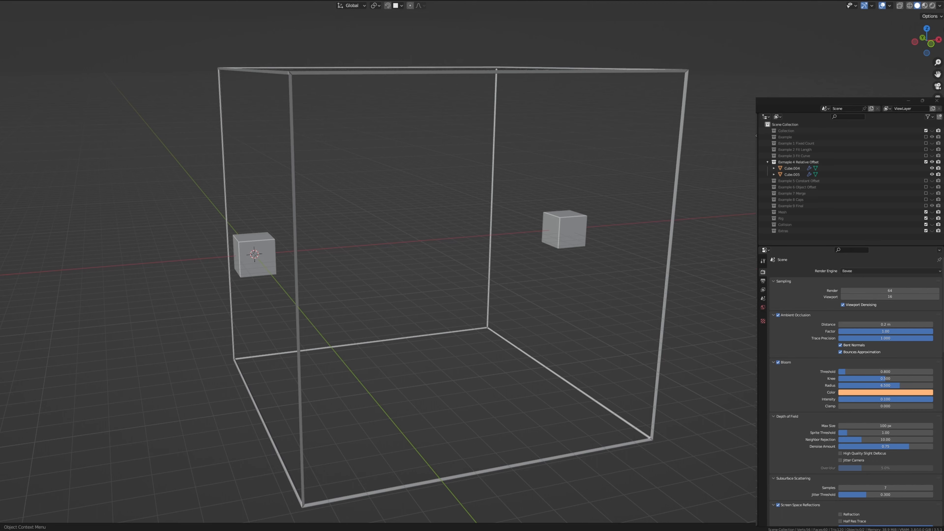
Select the small arrayed cube and set the relative offset Y factor of its Array modifier to 10
{"action": "left_click_drag", "start_coordinate": [739, 405], "coordinate": [651, 357]}
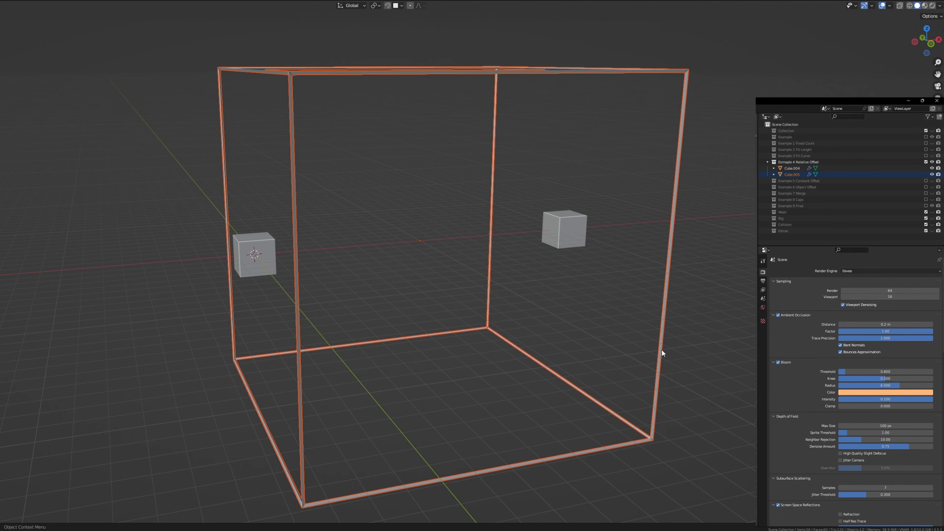
{"action": "middle_click_drag", "start_coordinate": [589, 332], "coordinate": [667, 330]}
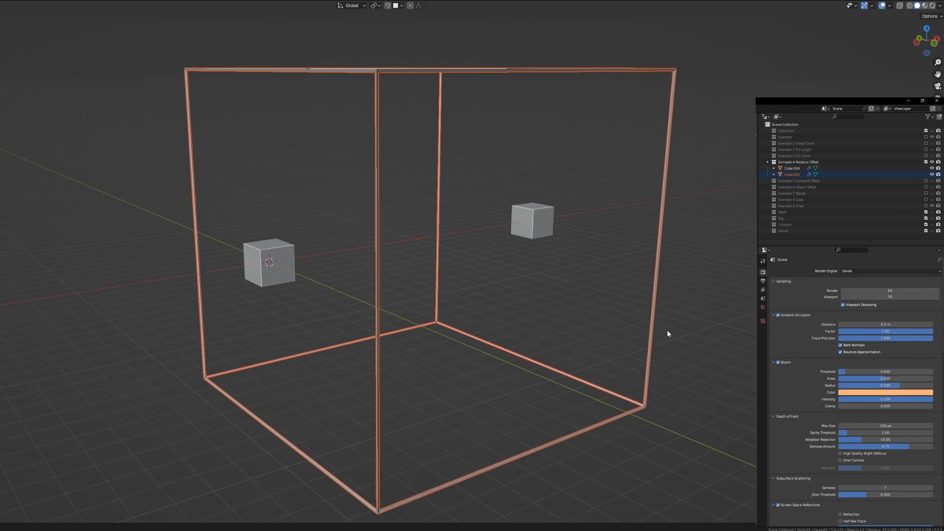
{"action": "middle_click_drag", "start_coordinate": [643, 421], "coordinate": [655, 470]}
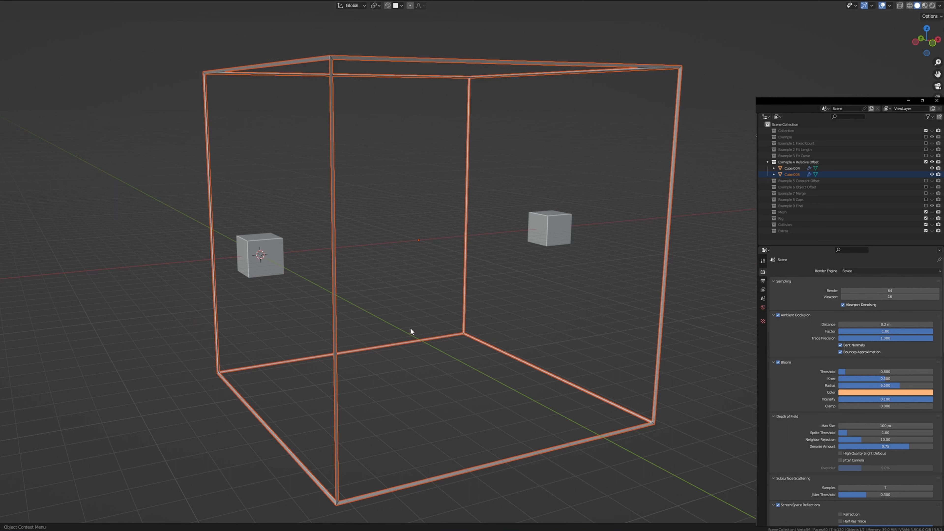
{"action": "left_click", "coordinate": [547, 236]}
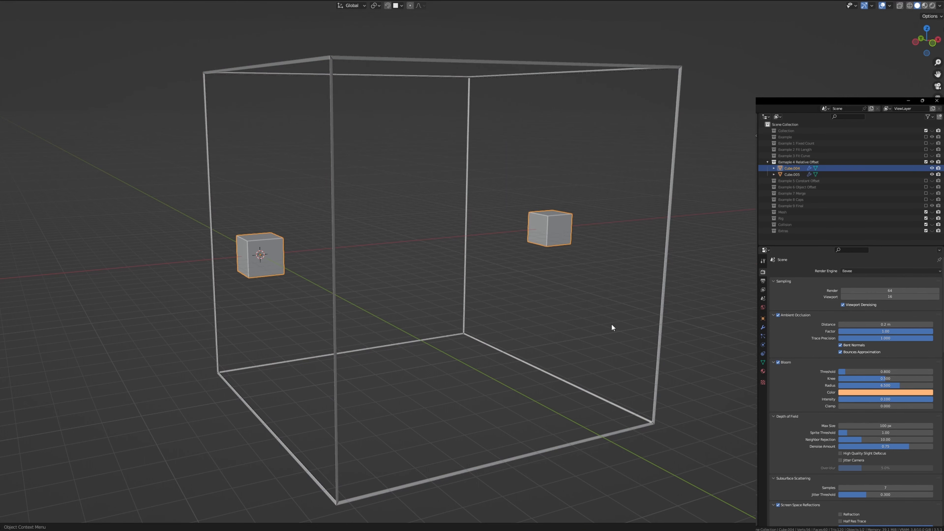
{"action": "middle_click_drag", "start_coordinate": [624, 279], "coordinate": [622, 281]}
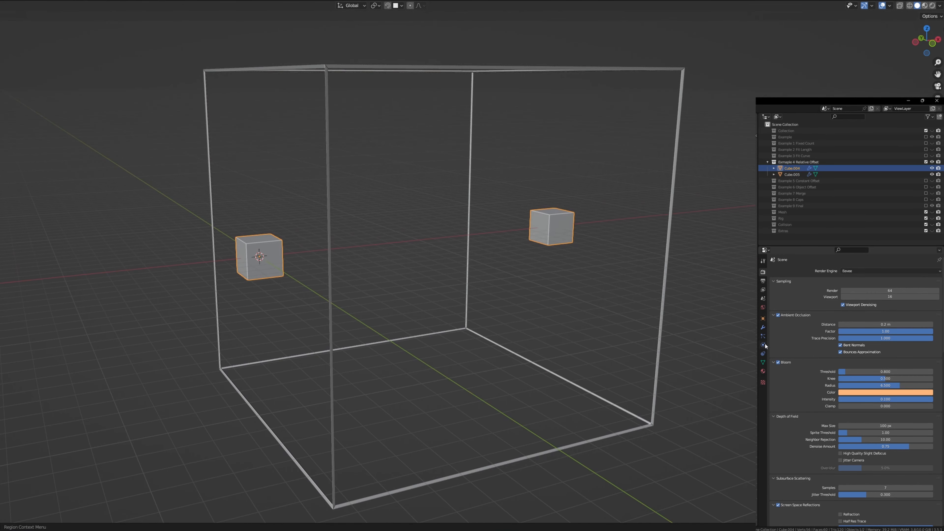
{"action": "left_click", "coordinate": [763, 328]}
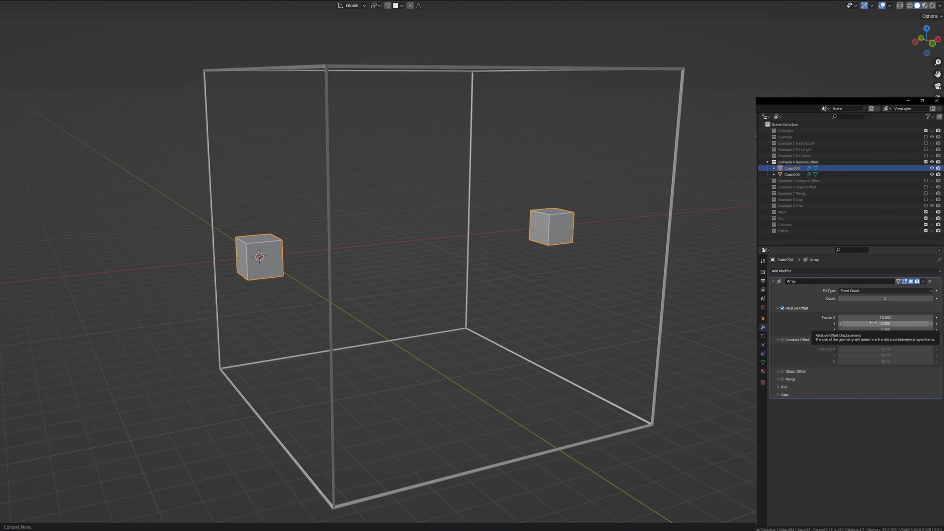
{"action": "middle_click_drag", "start_coordinate": [724, 252], "coordinate": [508, 262]}
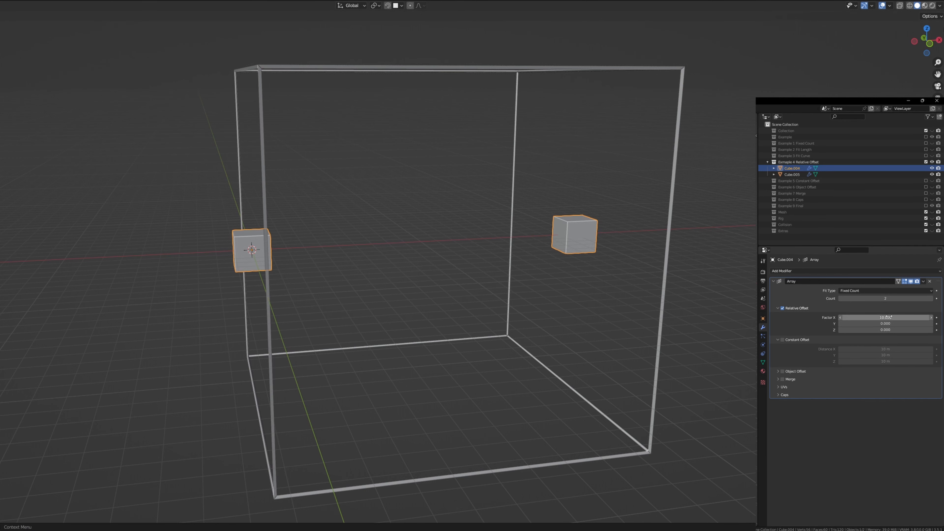
{"action": "left_click", "coordinate": [881, 324]}
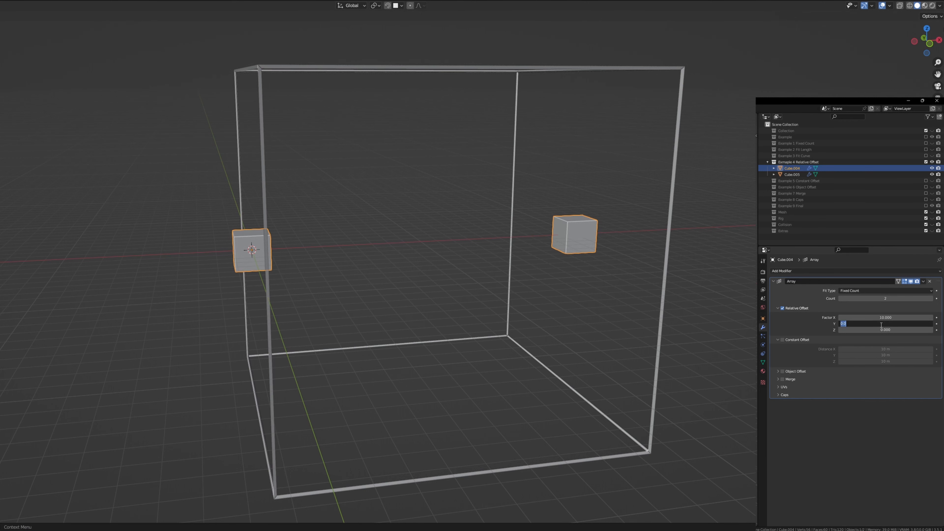
{"action": "type", "text": "10"}
{"action": "key", "text": "Return"}
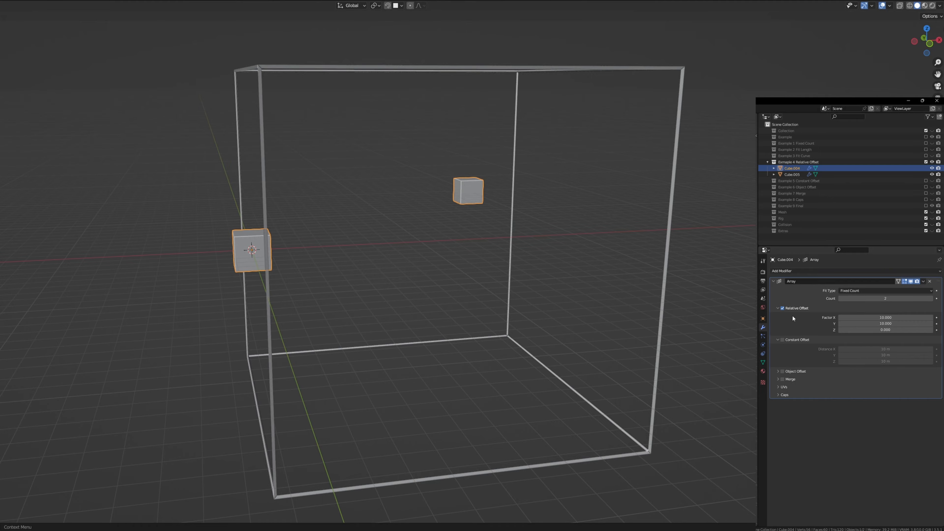
Move the wireframe cube along the Y axis so that its opposite corners line up with the two small cubes in top view
{"action": "middle_click_drag", "start_coordinate": [669, 242], "coordinate": [235, 145]}
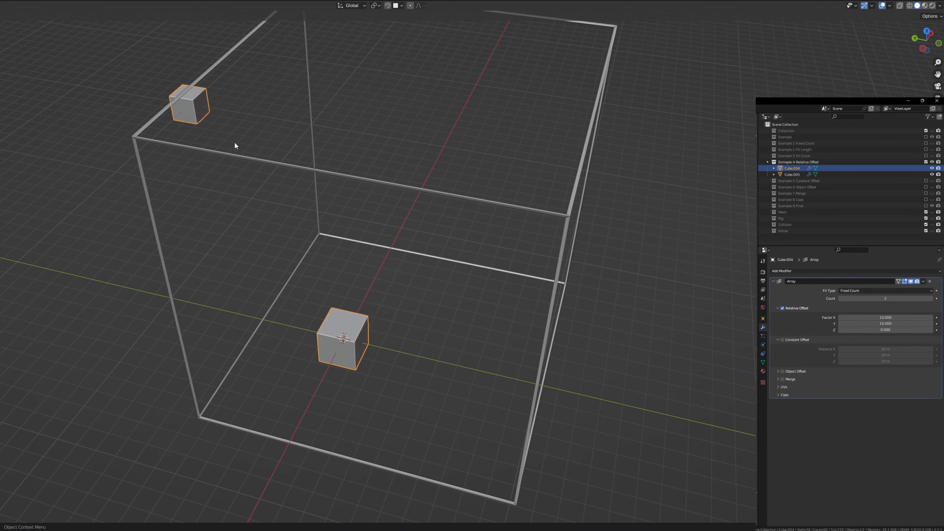
{"action": "left_click", "coordinate": [557, 234]}
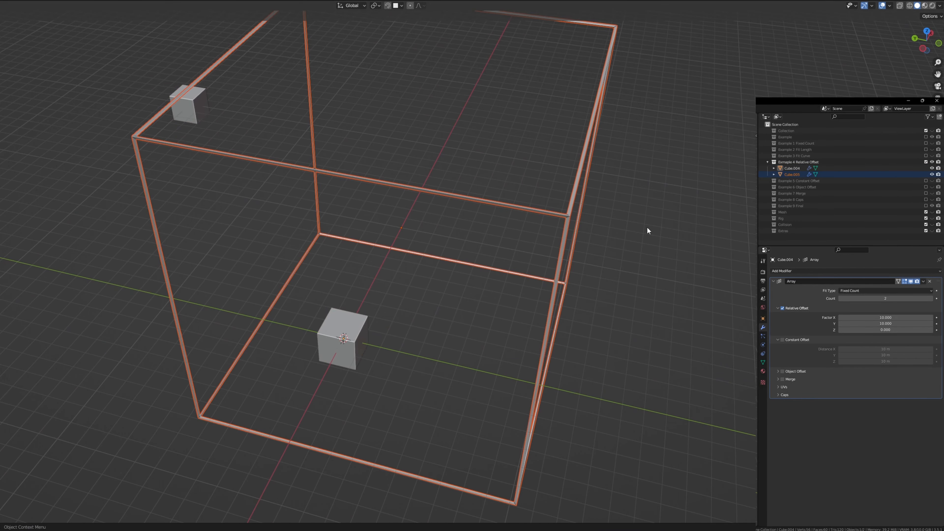
{"action": "middle_click_drag", "start_coordinate": [559, 227], "coordinate": [506, 238]}
{"action": "middle_click_drag", "start_coordinate": [474, 191], "coordinate": [643, 157]}
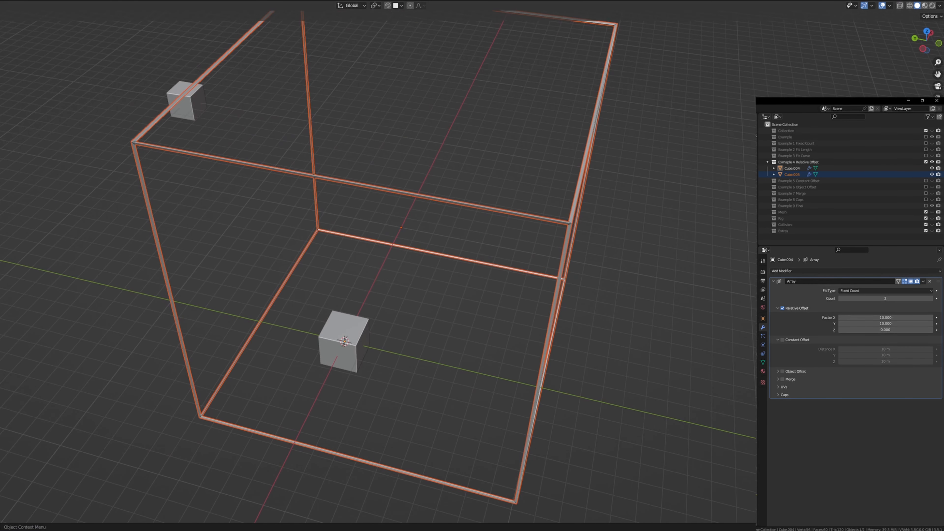
{"action": "key", "text": "g"}
{"action": "key", "text": "y"}
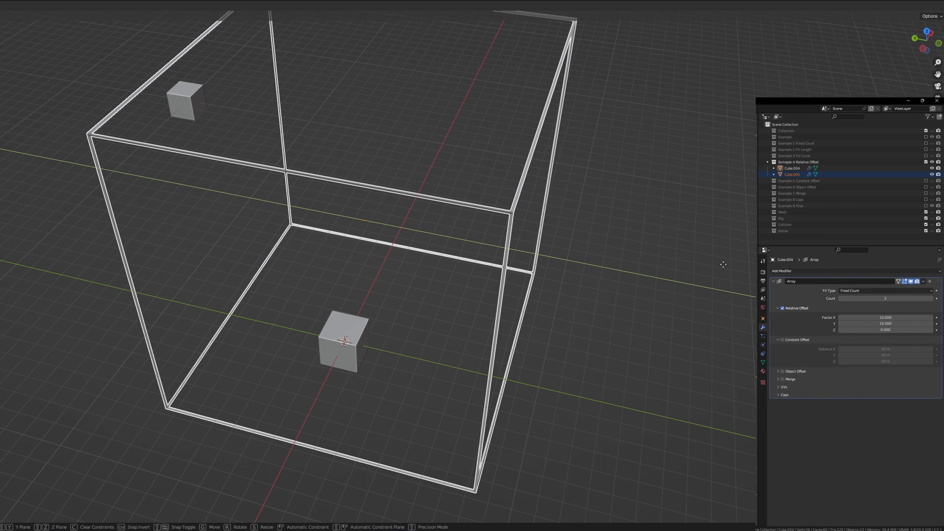
{"action": "left_click", "coordinate": [723, 265]}
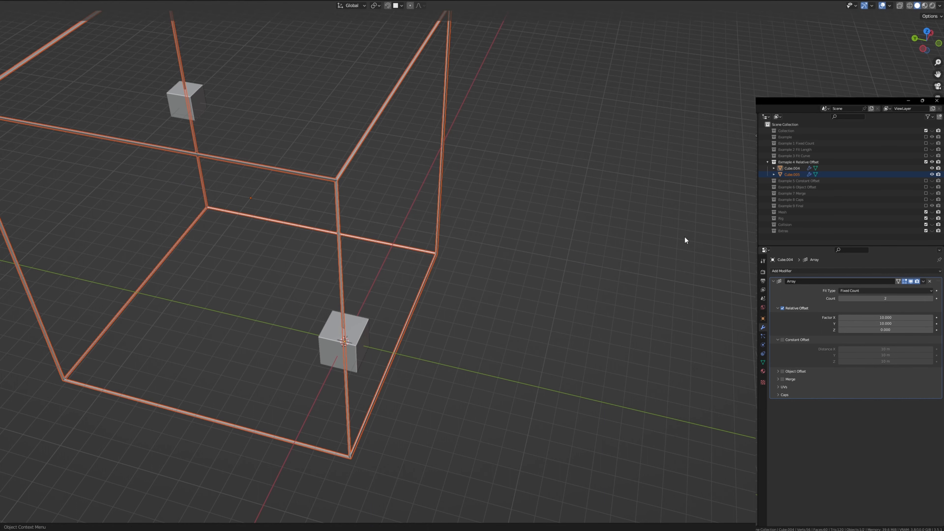
{"action": "middle_click_drag", "start_coordinate": [685, 236], "coordinate": [919, 60]}
{"action": "left_click", "coordinate": [927, 35]}
{"action": "middle_click_drag", "start_coordinate": [652, 143], "coordinate": [623, 298], "text": "shift"}
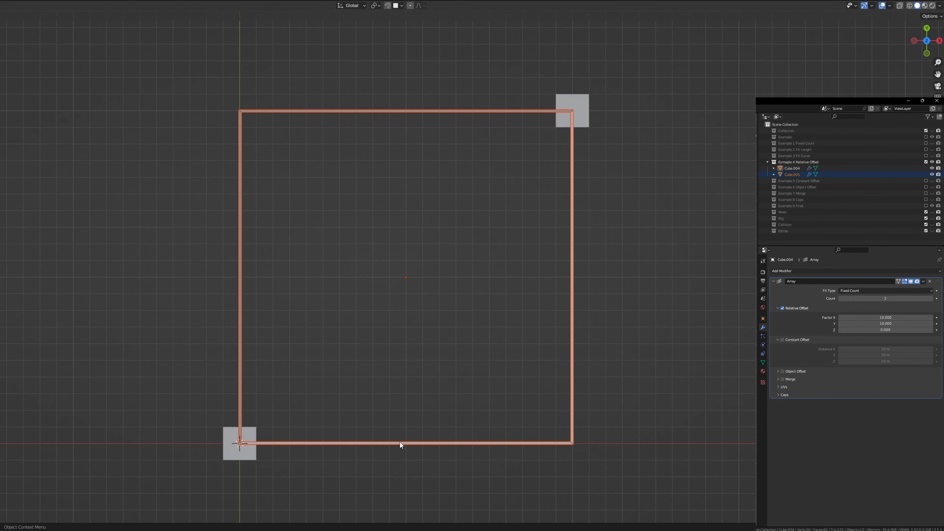
{"action": "middle_click_drag", "start_coordinate": [400, 441], "coordinate": [462, 198]}
Set the relative offset Z factor of the small cube's Array modifier to 10
{"action": "left_click", "coordinate": [499, 201]}
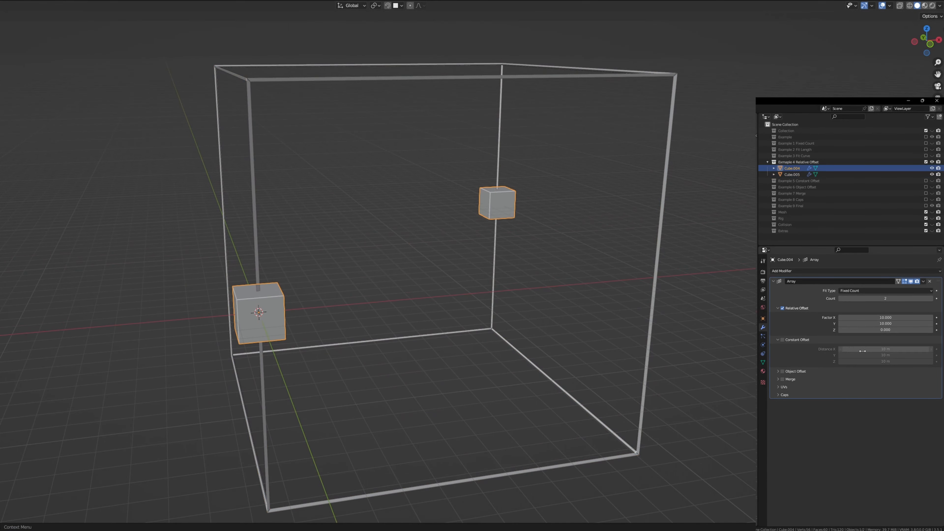
{"action": "left_click", "coordinate": [890, 331]}
{"action": "type", "text": "10"}
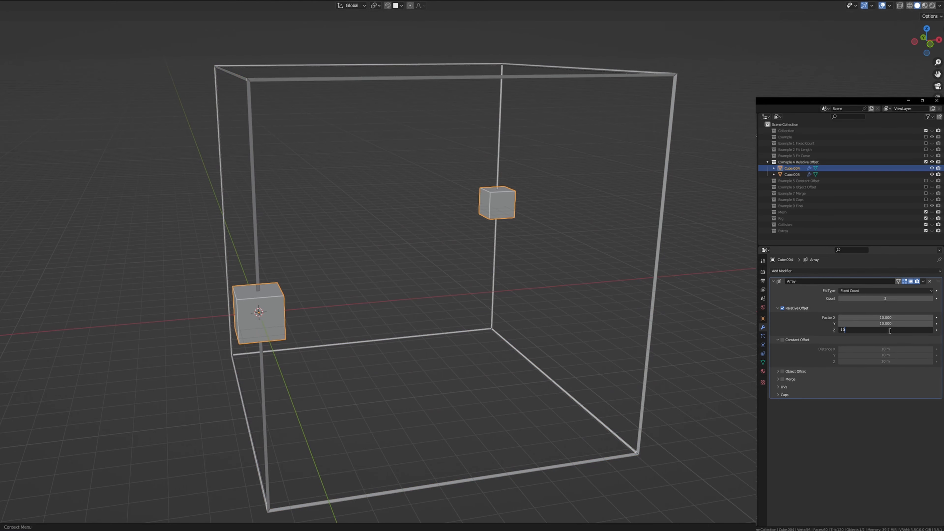
{"action": "key", "text": "Return"}
Move the wireframe cube up along the Z axis so that its opposite corners meet the two small cubes
{"action": "scroll", "coordinate": [557, 320], "scroll_direction": "down", "scroll_amount": 5}
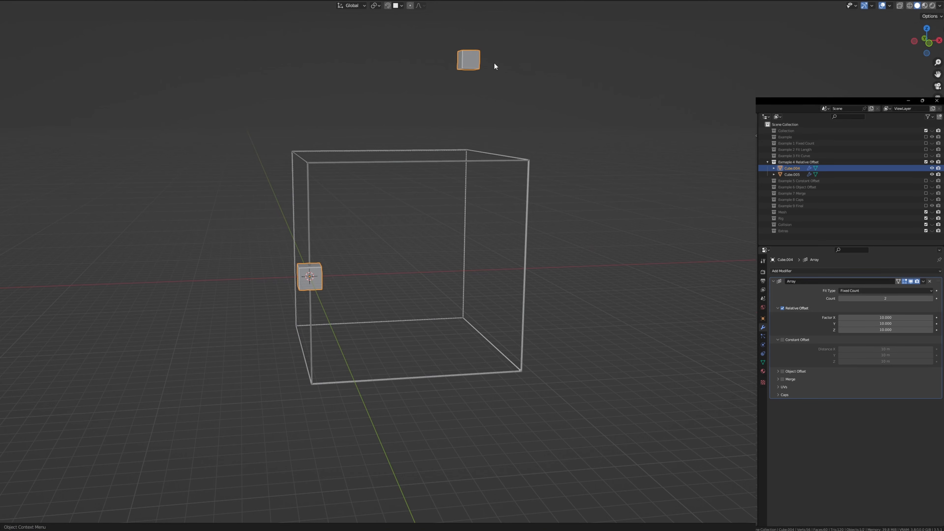
{"action": "left_click", "coordinate": [577, 269]}
{"action": "middle_click_drag", "start_coordinate": [592, 271], "coordinate": [581, 272]}
{"action": "left_click", "coordinate": [513, 284]}
{"action": "middle_click_drag", "start_coordinate": [508, 259], "coordinate": [530, 300]}
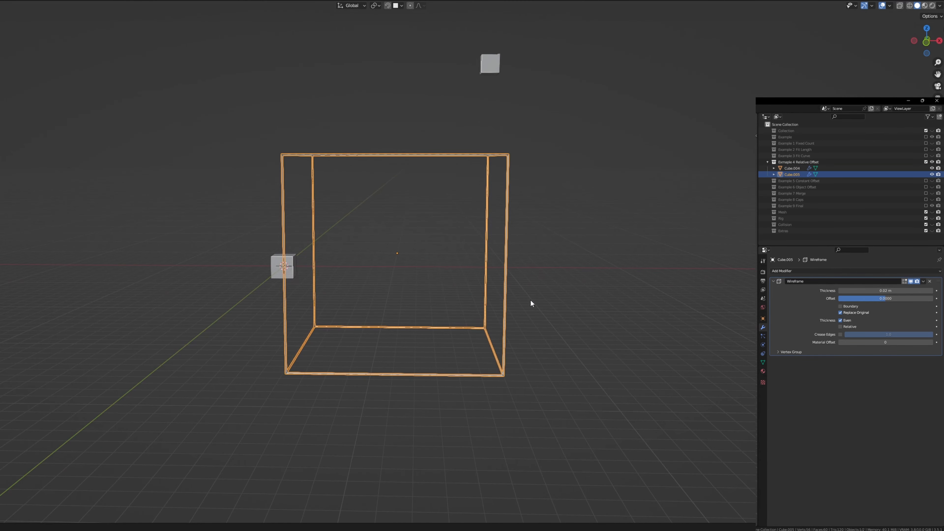
{"action": "key", "text": "g"}
{"action": "key", "text": "z"}
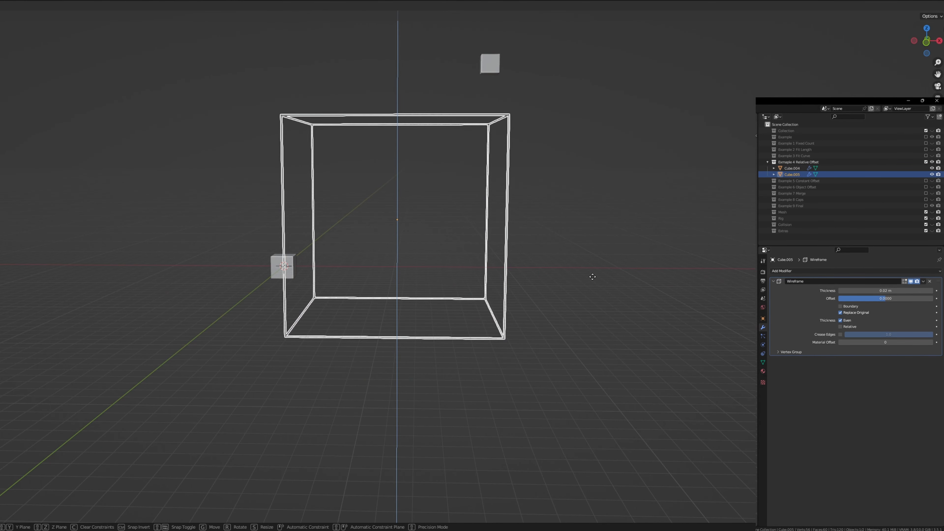
{"action": "left_click", "coordinate": [593, 276]}
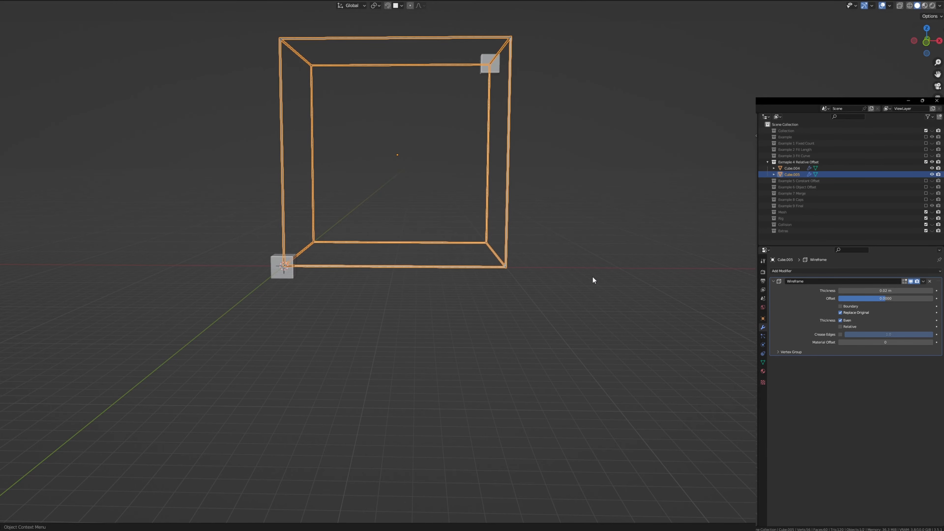
Examine how the wireframe cube's corners align with the centres of the two small cubes
{"action": "left_click", "coordinate": [583, 208]}
{"action": "middle_click_drag", "start_coordinate": [583, 207], "coordinate": [468, 200]}
{"action": "scroll", "coordinate": [469, 201], "scroll_direction": "up", "scroll_amount": 5}
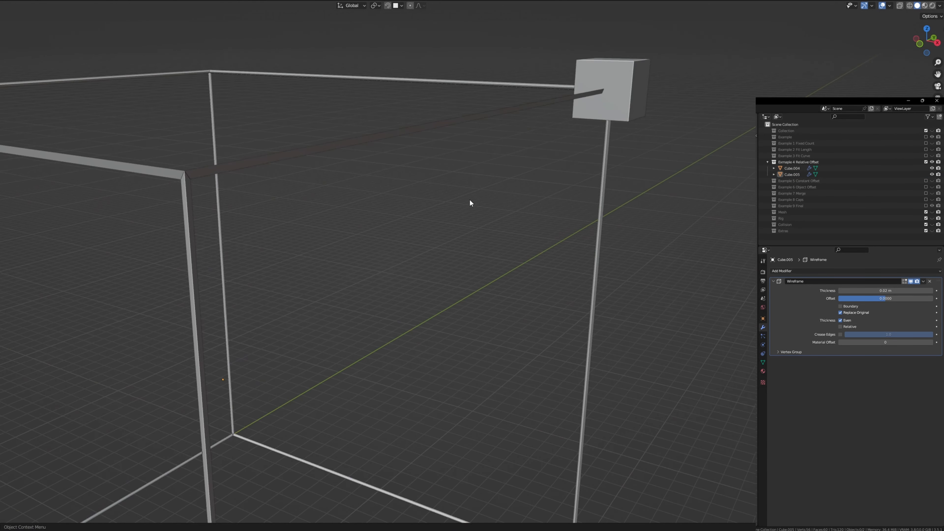
{"action": "scroll", "coordinate": [458, 276], "scroll_direction": "down", "scroll_amount": 5}
{"action": "middle_click_drag", "start_coordinate": [476, 274], "coordinate": [417, 359]}
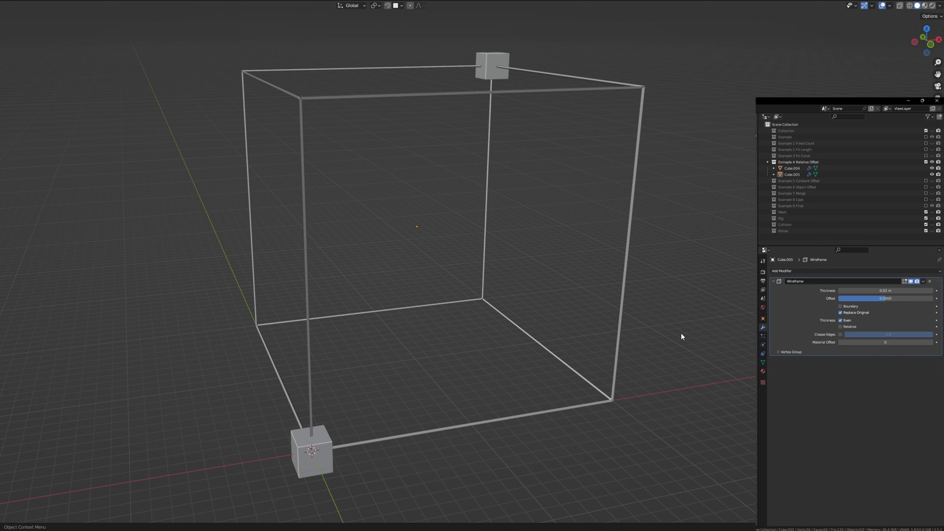
{"action": "mouse_move", "coordinate": [681, 334]}
{"action": "middle_mouse_down"}
{"action": "mouse_move", "coordinate": [671, 332]}
{"action": "mouse_move", "coordinate": [685, 330]}
{"action": "middle_mouse_up"}
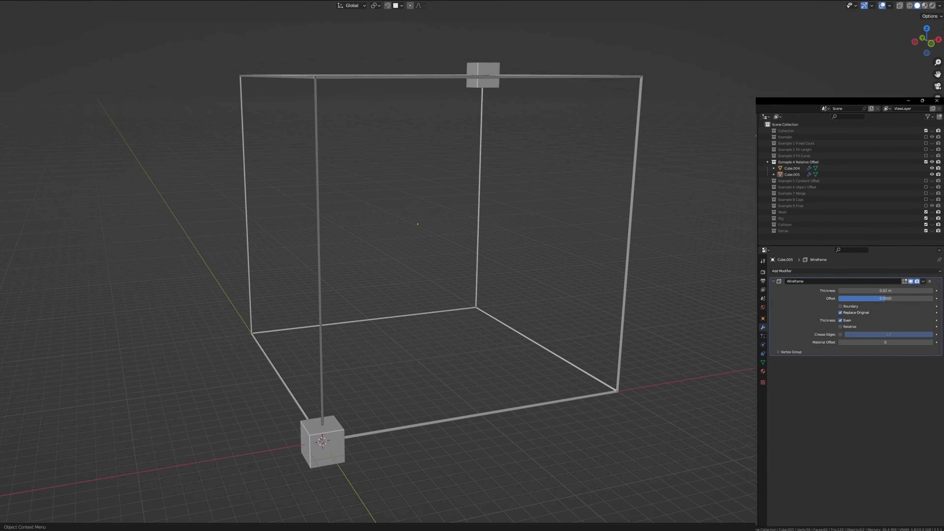
Select the small arrayed cube again and raise its Array modifier's count to 5
{"action": "left_click", "coordinate": [329, 452]}
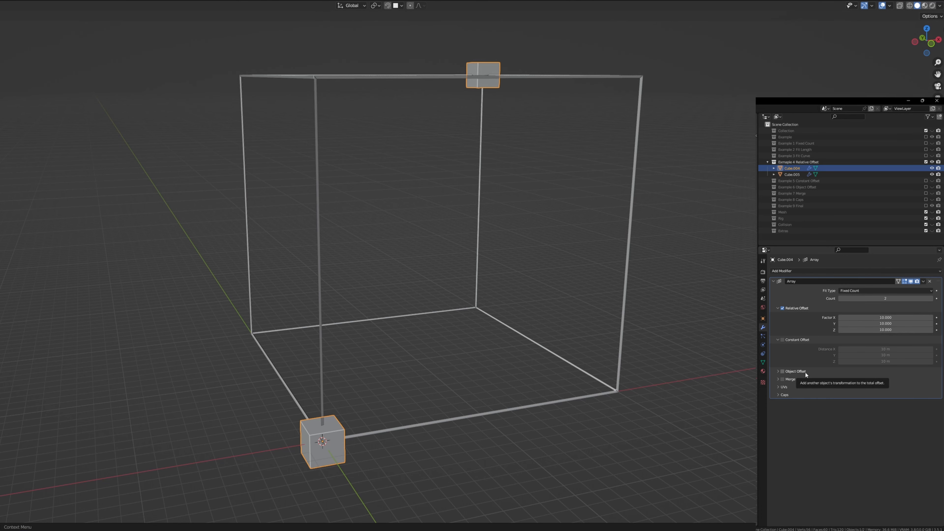
{"action": "middle_click_drag", "start_coordinate": [680, 321], "coordinate": [508, 323]}
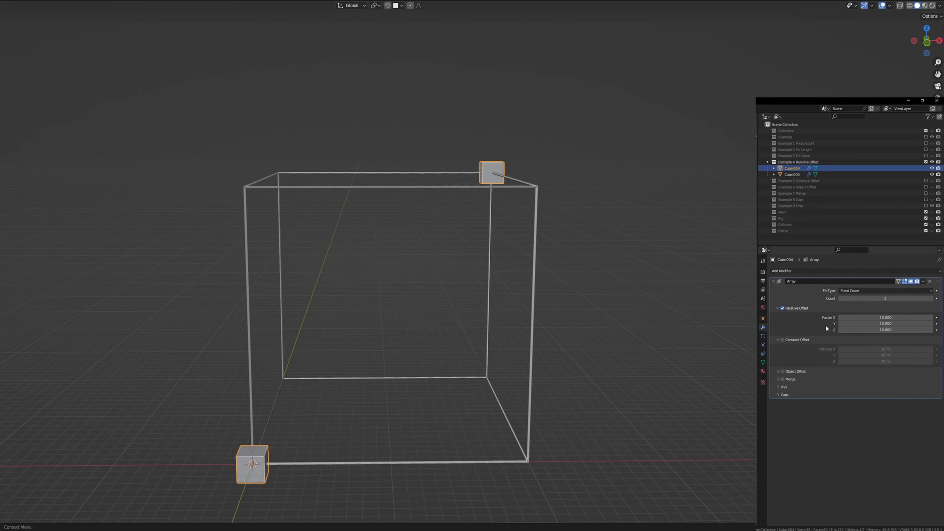
{"action": "left_click", "coordinate": [932, 299]}
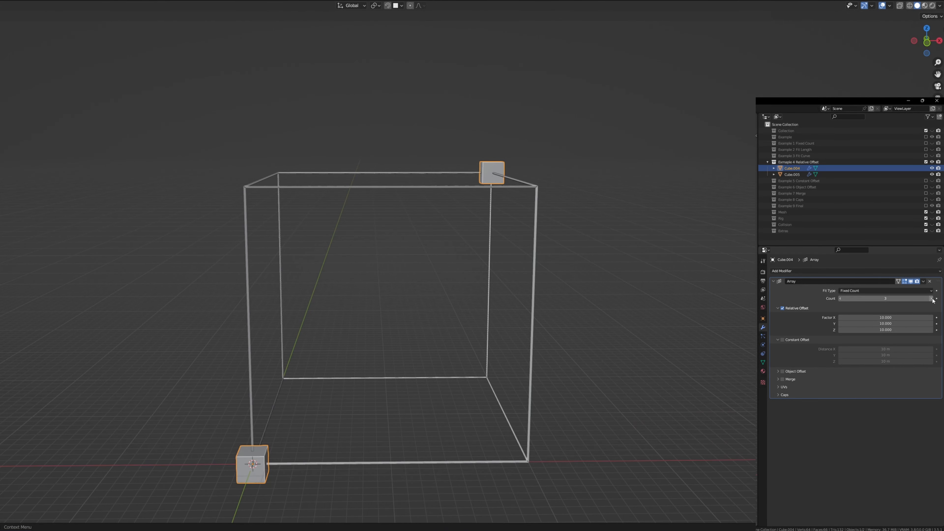
{"action": "left_click", "coordinate": [932, 298]}
{"action": "scroll", "coordinate": [592, 286], "scroll_direction": "down", "scroll_amount": 4}
{"action": "middle_click_drag", "start_coordinate": [592, 286], "coordinate": [516, 350]}
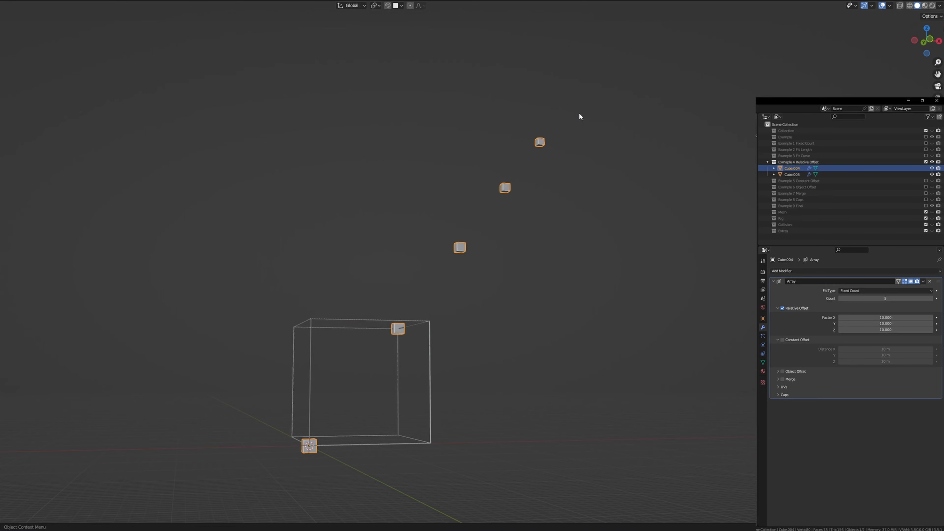
Examine how the relative offset spaces the arrayed cubes against the wireframe cube, viewing its opposite corners from several angles
{"action": "middle_click_drag", "start_coordinate": [549, 322], "coordinate": [424, 398]}
{"action": "left_click", "coordinate": [416, 396]}
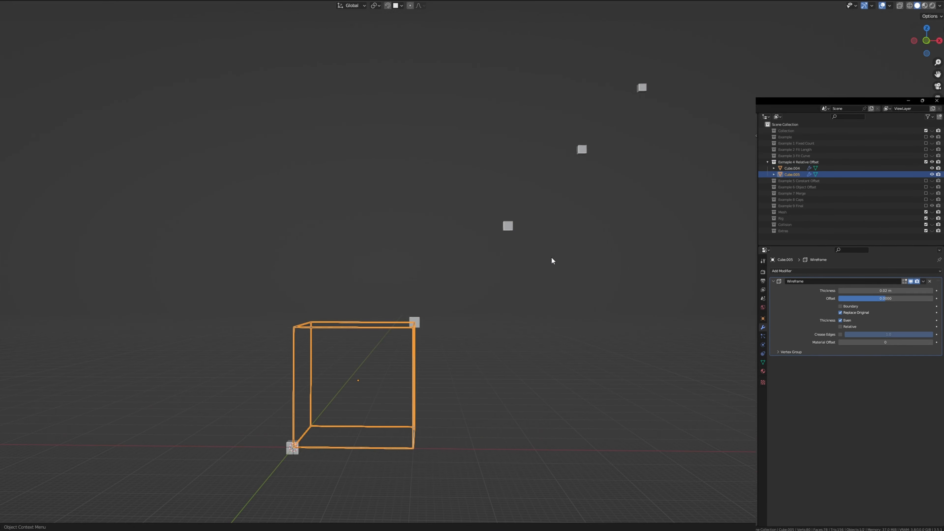
{"action": "middle_click_drag", "start_coordinate": [552, 260], "coordinate": [489, 259]}
{"action": "middle_click_drag", "start_coordinate": [716, 310], "coordinate": [686, 323]}
{"action": "key", "text": "KP_Decimal"}
{"action": "left_click", "coordinate": [534, 330]}
{"action": "middle_click_drag", "start_coordinate": [605, 299], "coordinate": [607, 260], "text": "shift"}
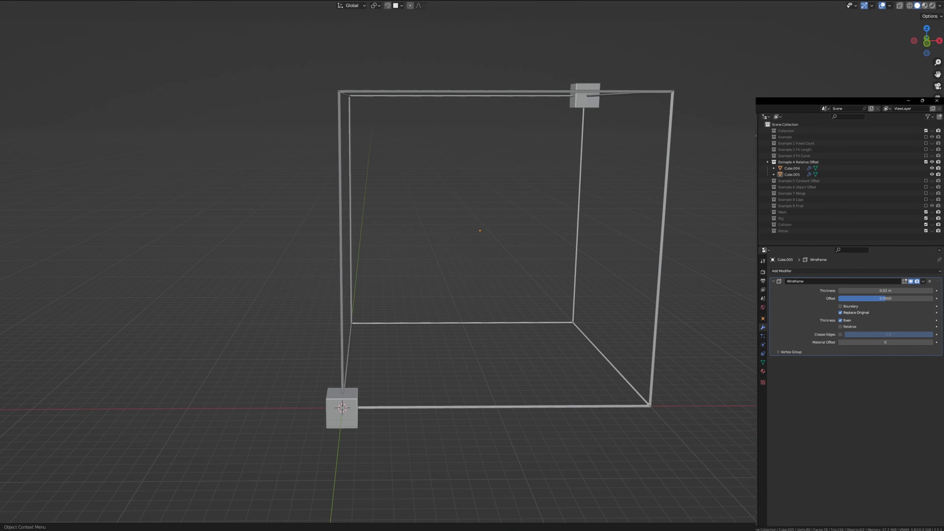
{"action": "left_click", "coordinate": [337, 419]}
{"action": "middle_click_drag", "start_coordinate": [458, 465], "coordinate": [479, 455]}
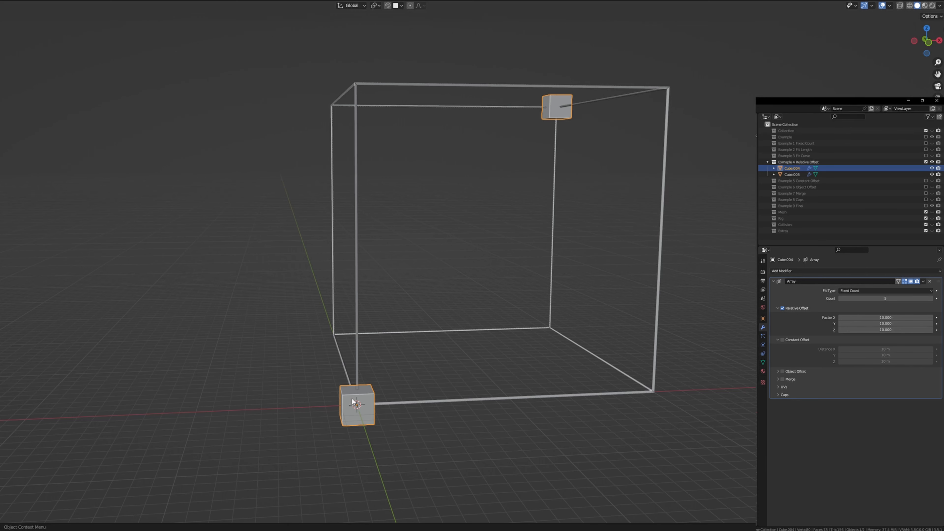
{"action": "middle_click_drag", "start_coordinate": [518, 99], "coordinate": [546, 229]}
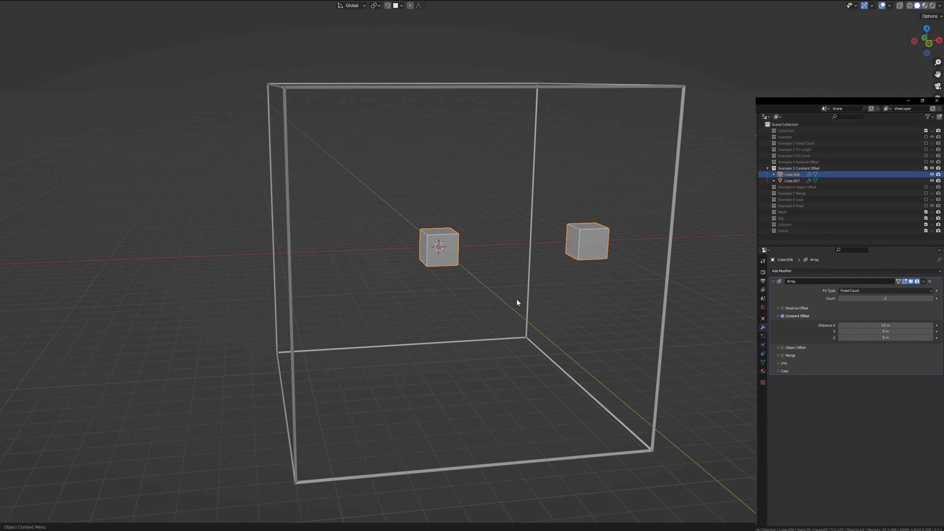
Examine the constant offset example from the front, comparing the arrayed copy's position with the wireframe cube's side edge
{"action": "middle_click_drag", "start_coordinate": [517, 299], "coordinate": [520, 300]}
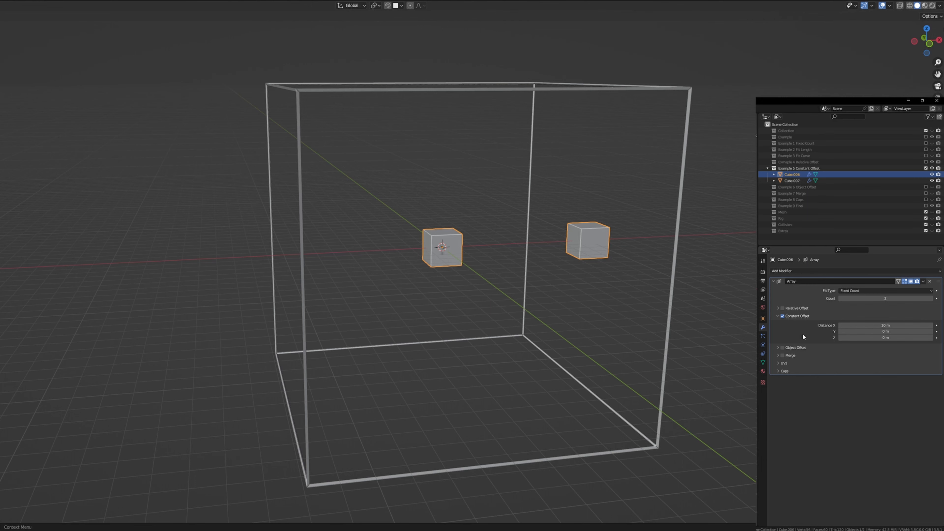
{"action": "key", "text": "KP_1"}
{"action": "left_click", "coordinate": [491, 288]}
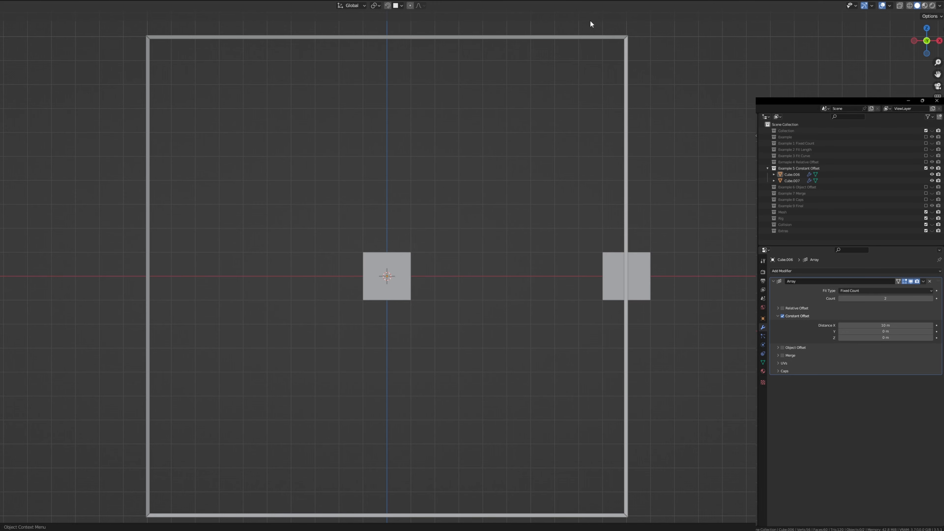
{"action": "left_click", "coordinate": [626, 327]}
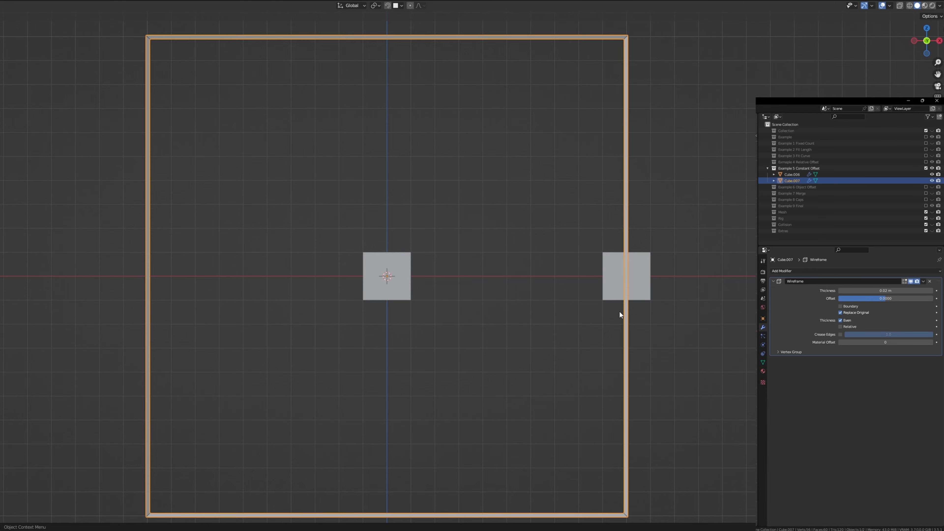
{"action": "middle_click_drag", "start_coordinate": [643, 374], "coordinate": [383, 350]}
{"action": "key", "text": "KP_1"}
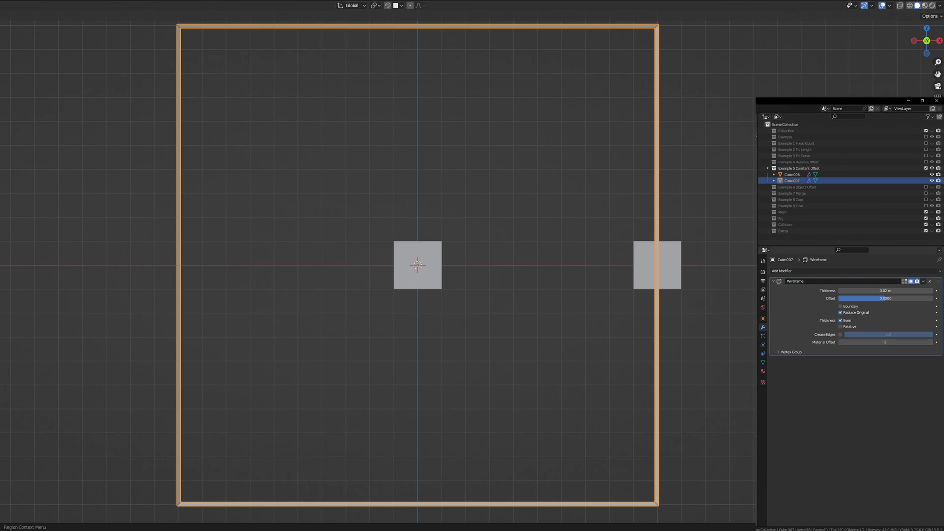
{"action": "left_click", "coordinate": [639, 272]}
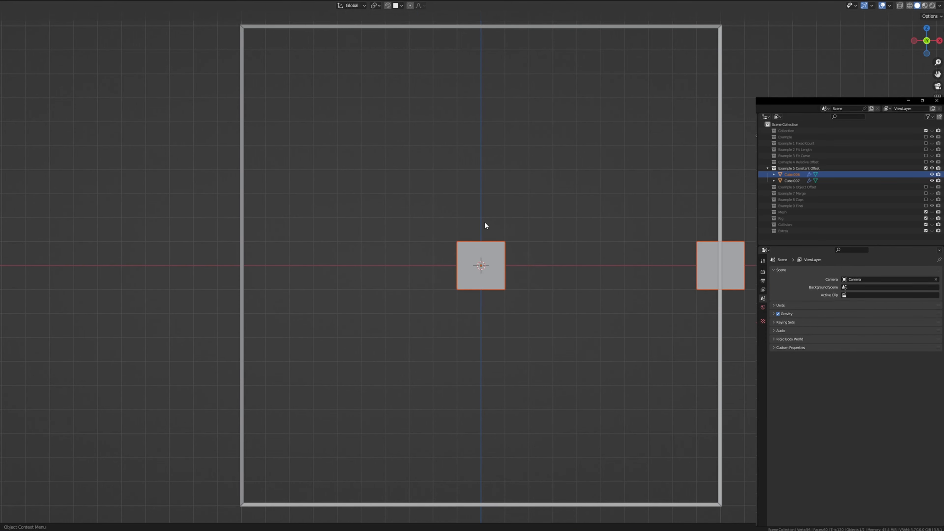
{"action": "left_click", "coordinate": [557, 291]}
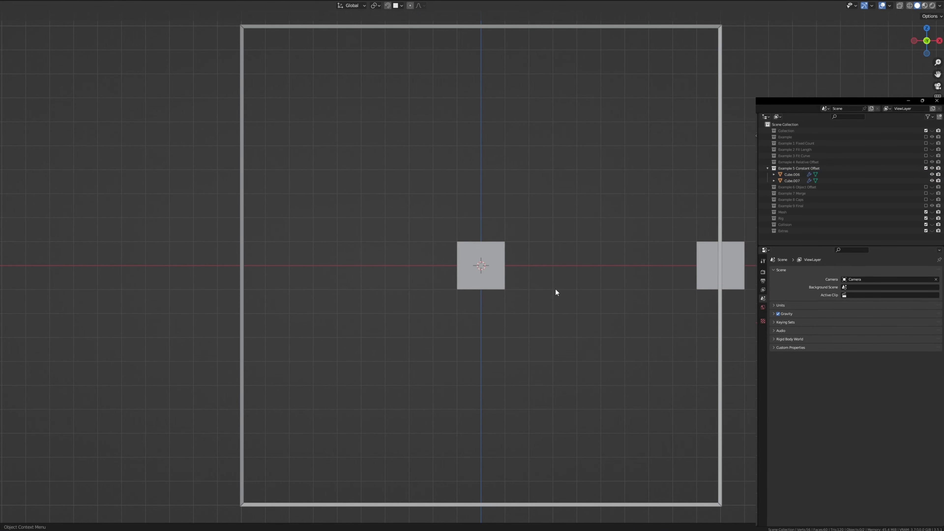
{"action": "left_click", "coordinate": [727, 121]}
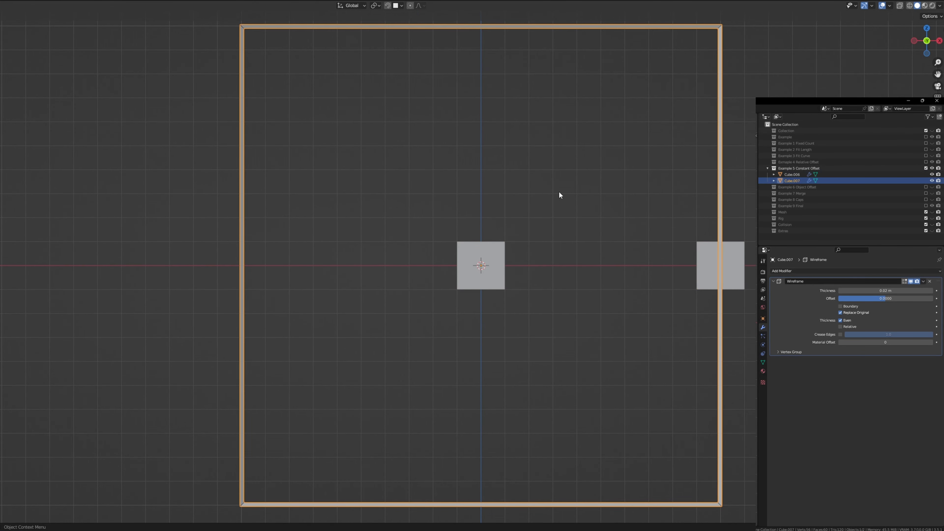
{"action": "left_click", "coordinate": [741, 292]}
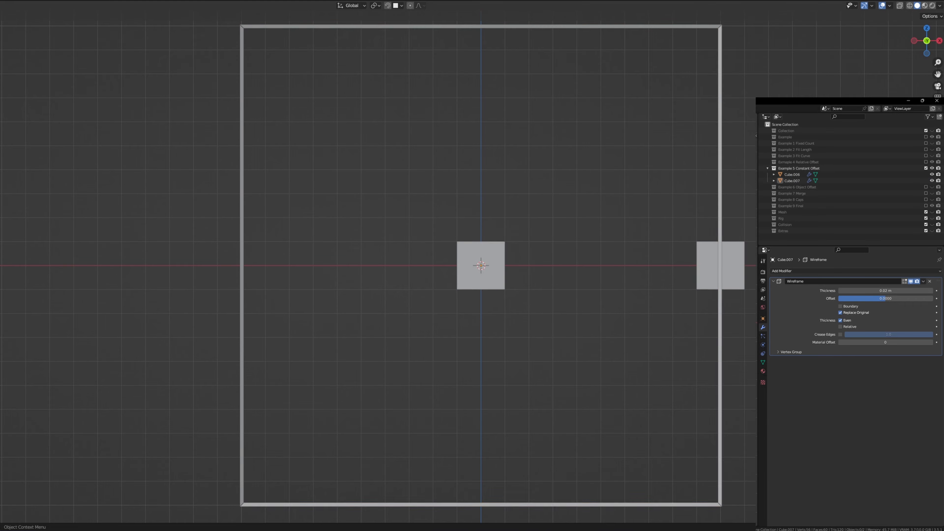
Select the small arrayed cube and set its Array modifier's constant offset Y distance to 10 m
{"action": "left_click", "coordinate": [733, 275]}
{"action": "middle_click_drag", "start_coordinate": [733, 275], "coordinate": [632, 359]}
{"action": "left_click", "coordinate": [870, 332]}
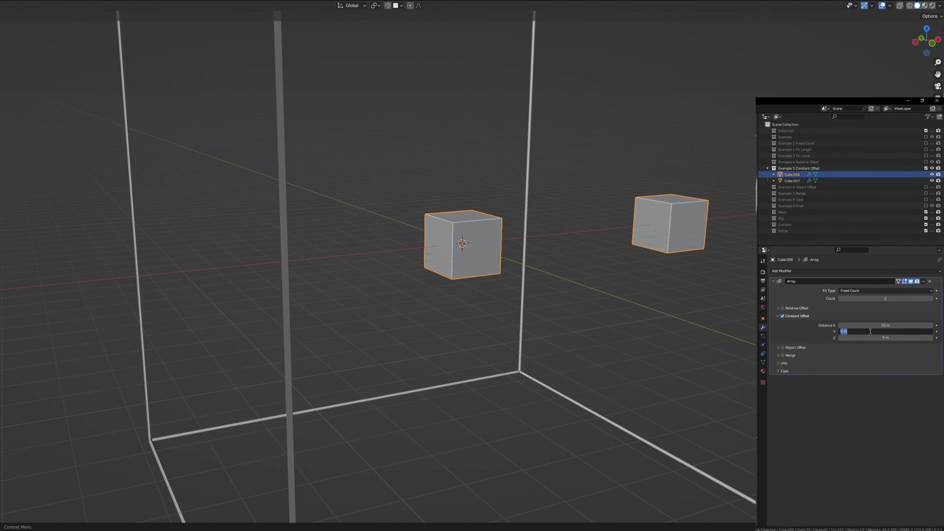
{"action": "type", "text": "10"}
{"action": "key", "text": "Return"}
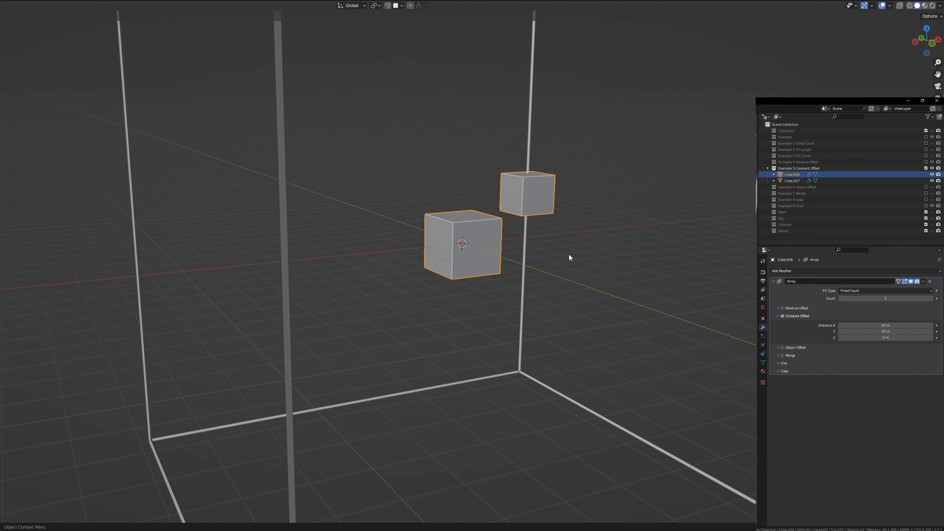
Set the small cube's constant offset Z distance to 10 m and view the copy against the wireframe cube's corner
{"action": "middle_click_drag", "start_coordinate": [569, 254], "coordinate": [690, 260]}
{"action": "left_click", "coordinate": [890, 338]}
{"action": "type", "text": "10"}
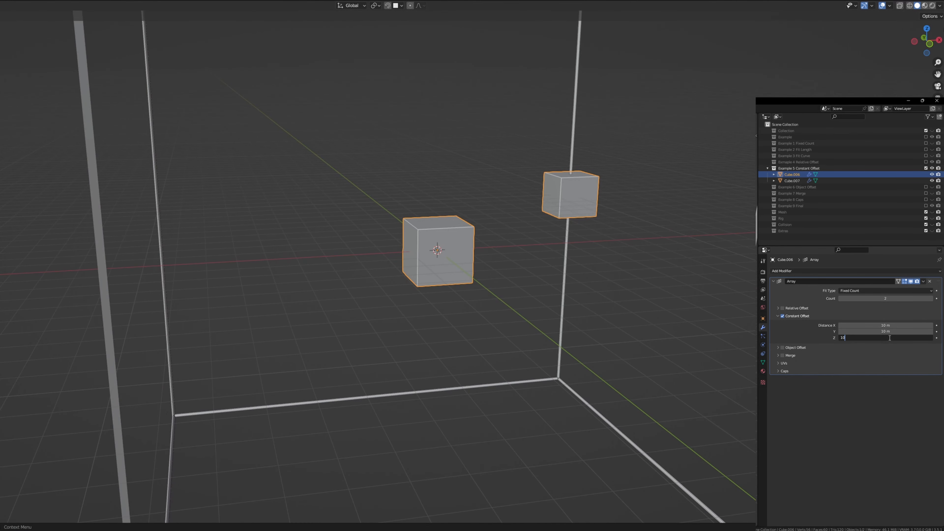
{"action": "key", "text": "Return"}
{"action": "middle_click_drag", "start_coordinate": [613, 229], "coordinate": [535, 224]}
{"action": "key", "text": "KP_1"}
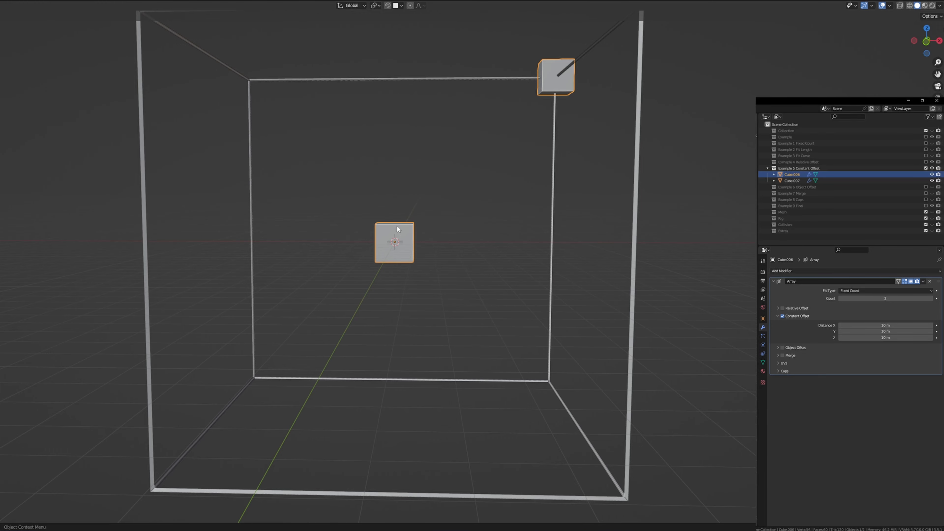
Set the small cube's constant offset distances to -10 m on X and -10 m on Y
{"action": "left_click", "coordinate": [862, 325]}
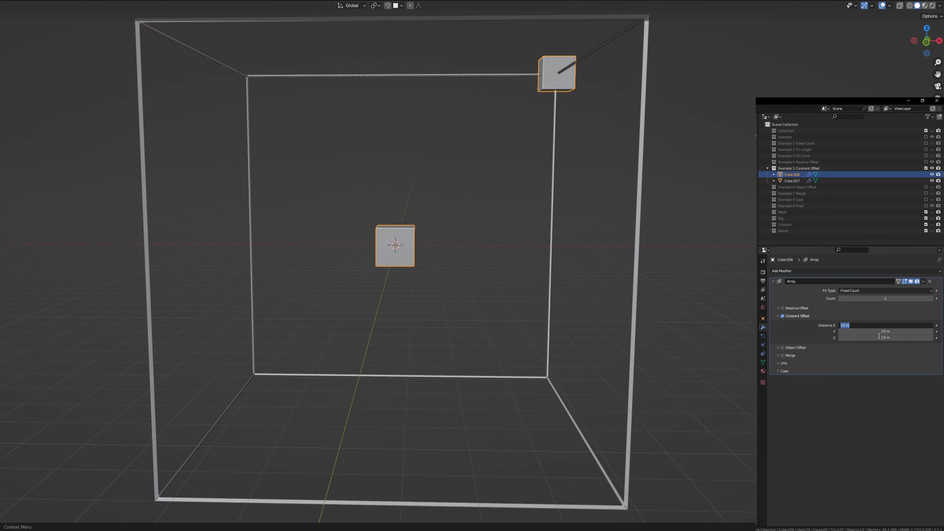
{"action": "type", "text": "-10"}
{"action": "key", "text": "Return"}
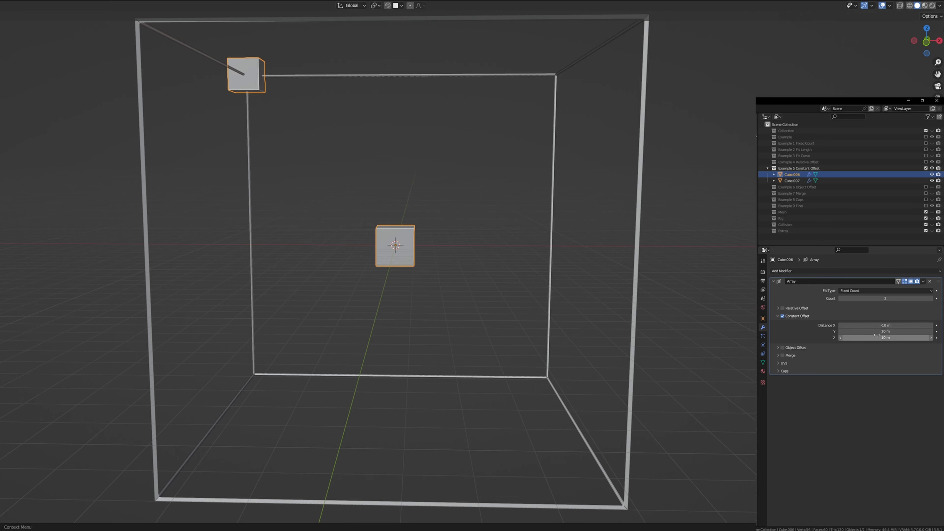
{"action": "left_click", "coordinate": [889, 332]}
{"action": "key", "text": "BackSpace"}
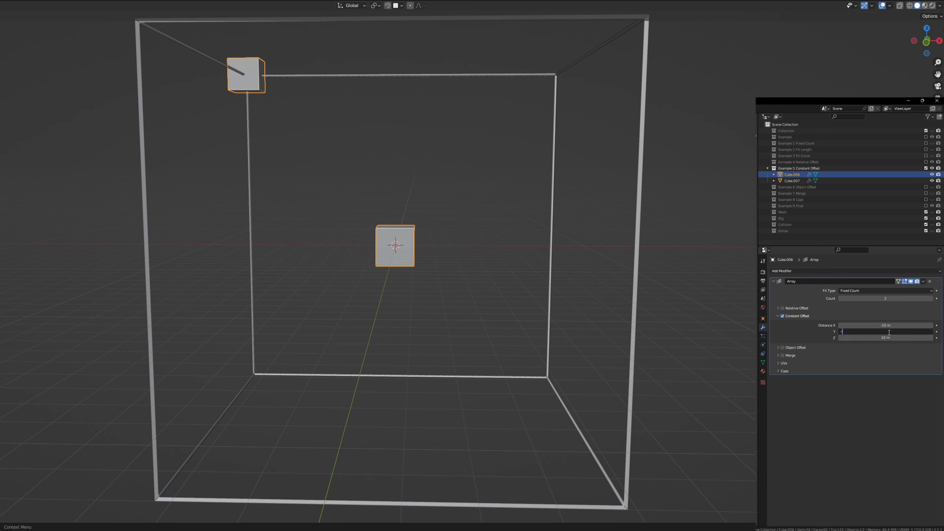
{"action": "type", "text": "-10"}
{"action": "key", "text": "Return"}
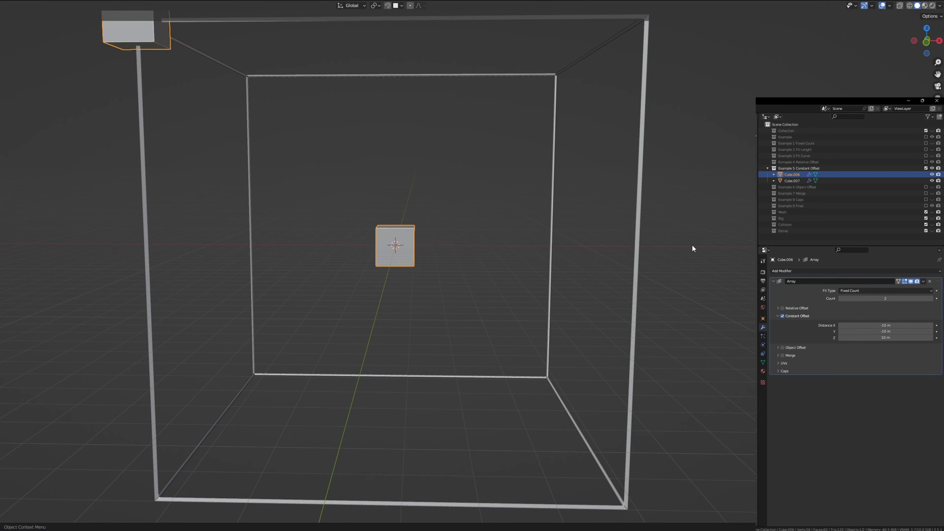
{"action": "middle_click_drag", "start_coordinate": [693, 249], "coordinate": [651, 238]}
Set the small cube's constant offset distances to -5 m on X and 0 m on Z
{"action": "left_click", "coordinate": [893, 326]}
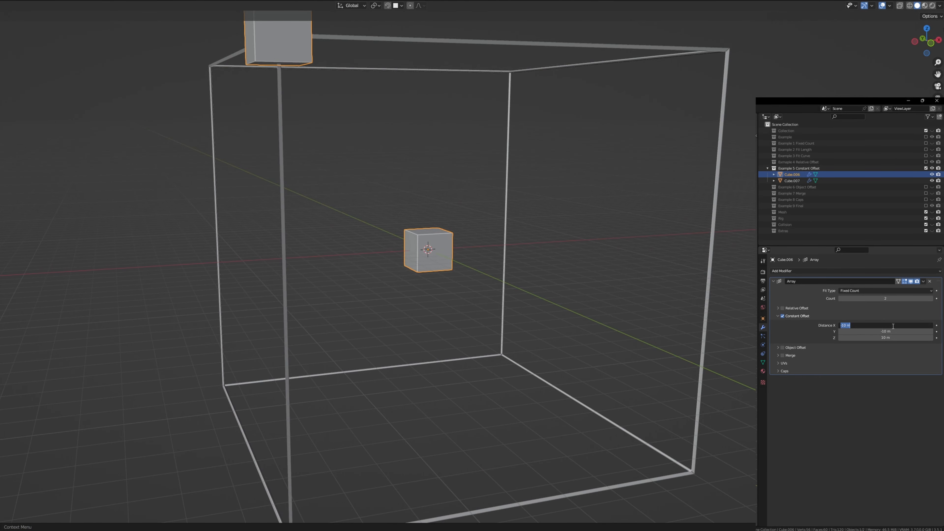
{"action": "type", "text": "-5"}
{"action": "key", "text": "Return"}
{"action": "middle_click_drag", "start_coordinate": [545, 191], "coordinate": [544, 215]}
{"action": "left_click_drag", "start_coordinate": [886, 337], "coordinate": [855, 338]}
{"action": "left_click", "coordinate": [894, 338]}
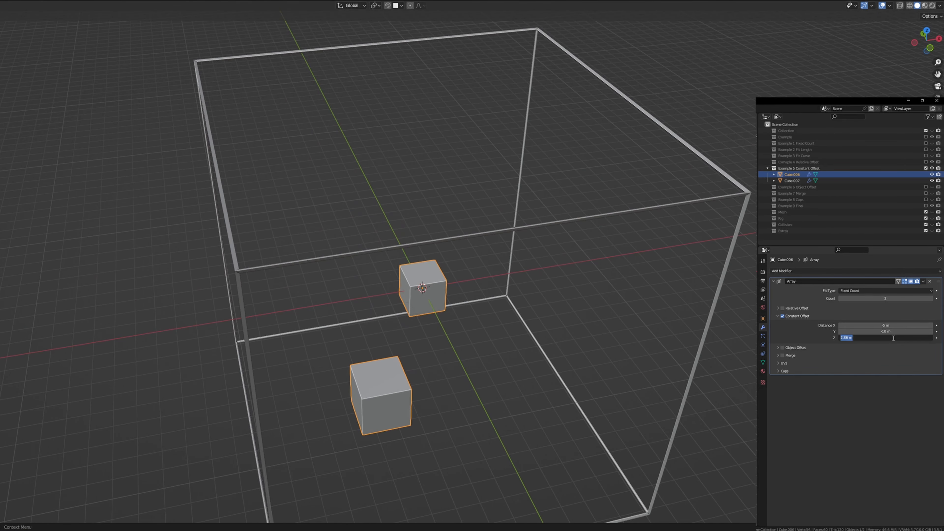
{"action": "type", "text": "0"}
{"action": "key", "text": "Return"}
{"action": "middle_click_drag", "start_coordinate": [534, 406], "coordinate": [510, 378]}
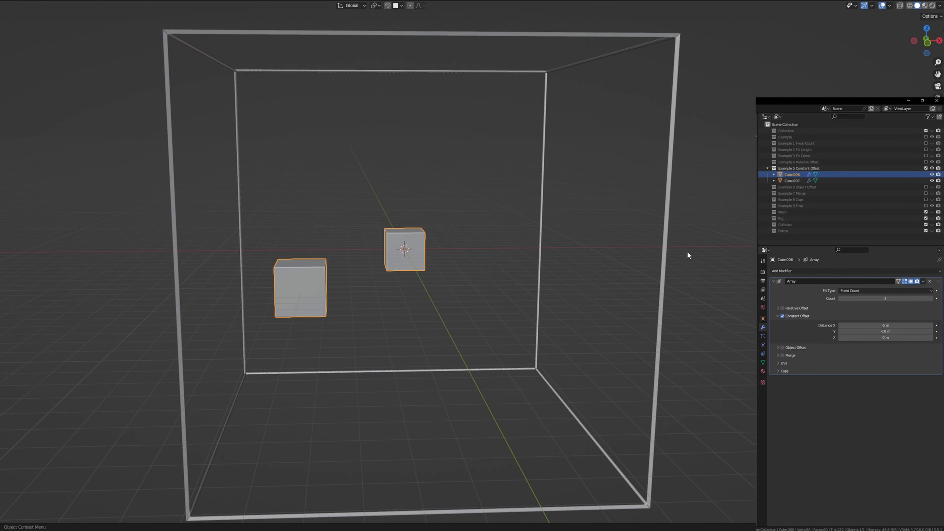
Set the small cube's constant offset distances to 20 m on X and 0 m on Y
{"action": "left_click", "coordinate": [893, 325]}
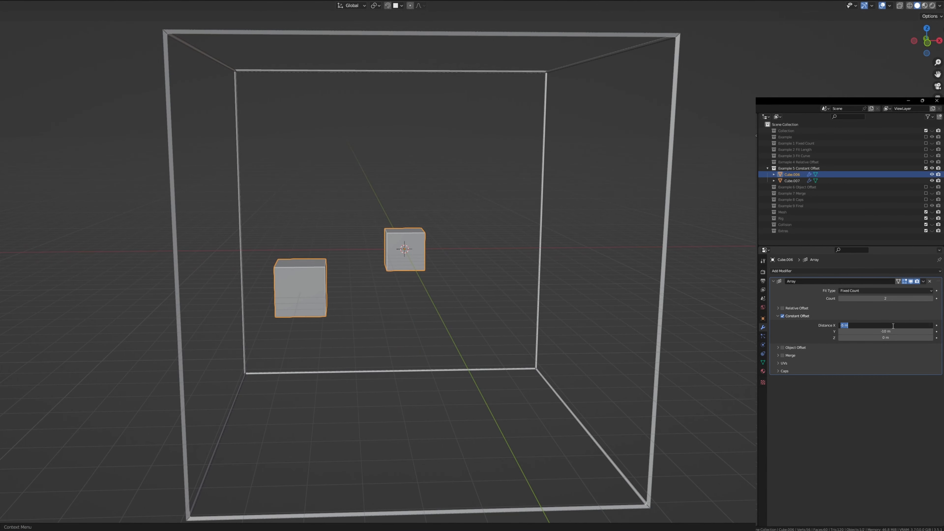
{"action": "type", "text": "20"}
{"action": "key", "text": "Return"}
{"action": "left_click", "coordinate": [889, 331]}
{"action": "type", "text": "0"}
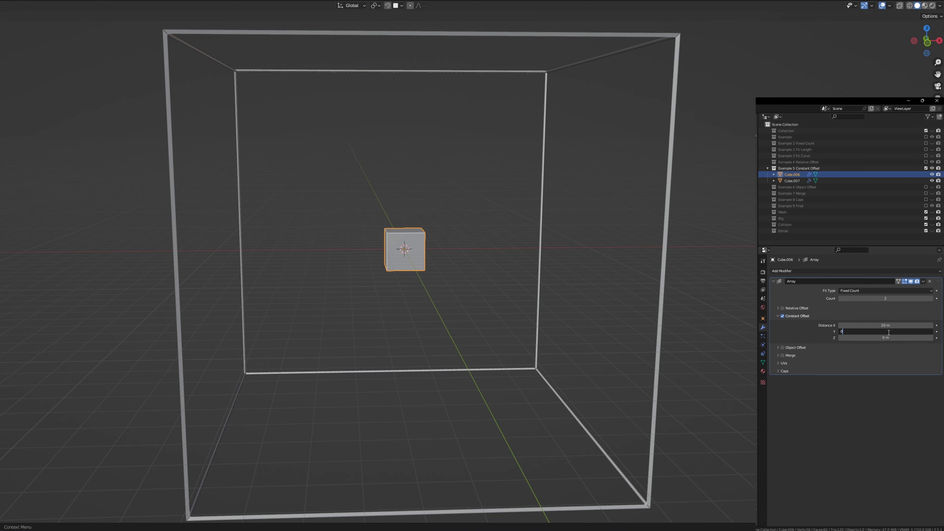
{"action": "key", "text": "Return"}
Scale up the wireframe cube in front view until its side edge runs through the centre of the offset copy
{"action": "mouse_move", "coordinate": [634, 320]}
{"action": "middle_mouse_down"}
{"action": "mouse_move", "coordinate": [613, 299]}
{"action": "mouse_move", "coordinate": [622, 320]}
{"action": "middle_mouse_up"}
{"action": "left_click", "coordinate": [628, 325]}
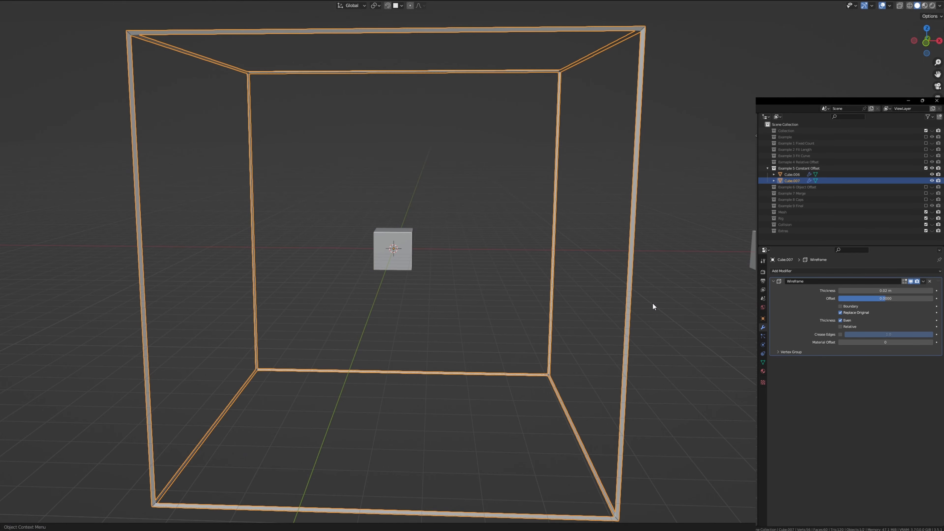
{"action": "left_click", "coordinate": [930, 45]}
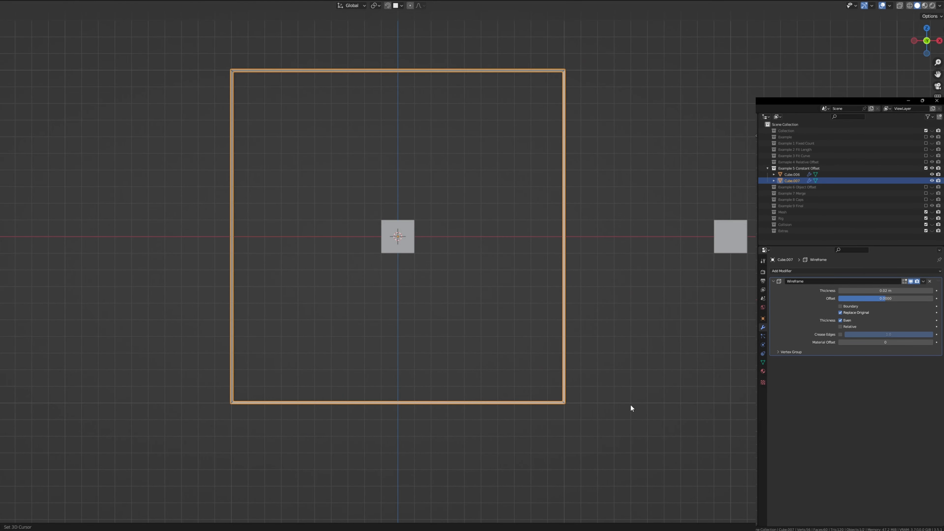
{"action": "key", "text": "s"}
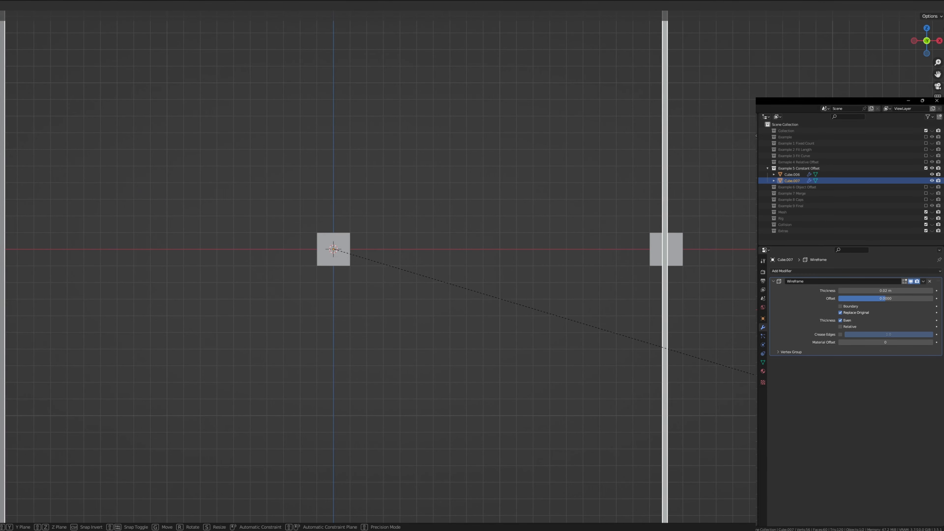
{"action": "left_click", "coordinate": [606, 397]}
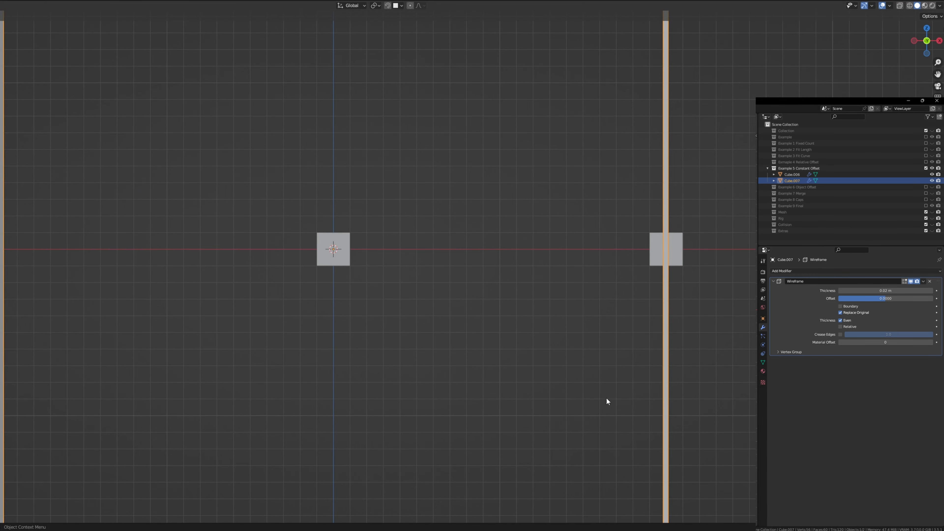
Show the object transform values and examine how the wireframe cube's side lines up with the small cube's offset copy
{"action": "key", "text": "n"}
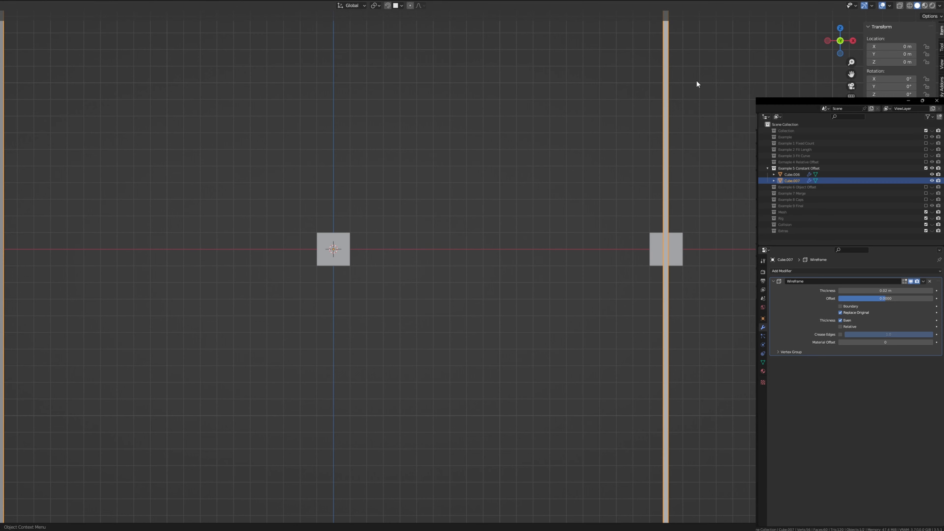
{"action": "left_click", "coordinate": [494, 304]}
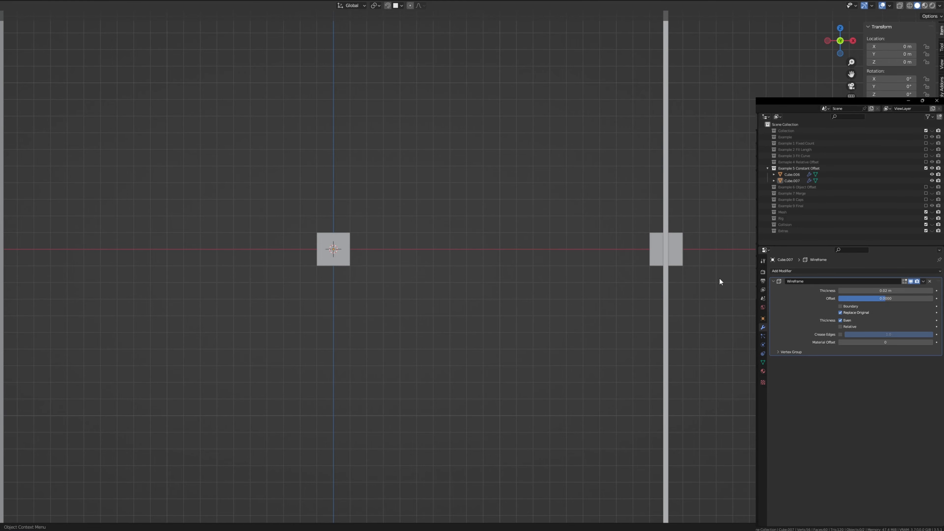
{"action": "left_click", "coordinate": [661, 295]}
{"action": "key", "text": "KP_Decimal"}
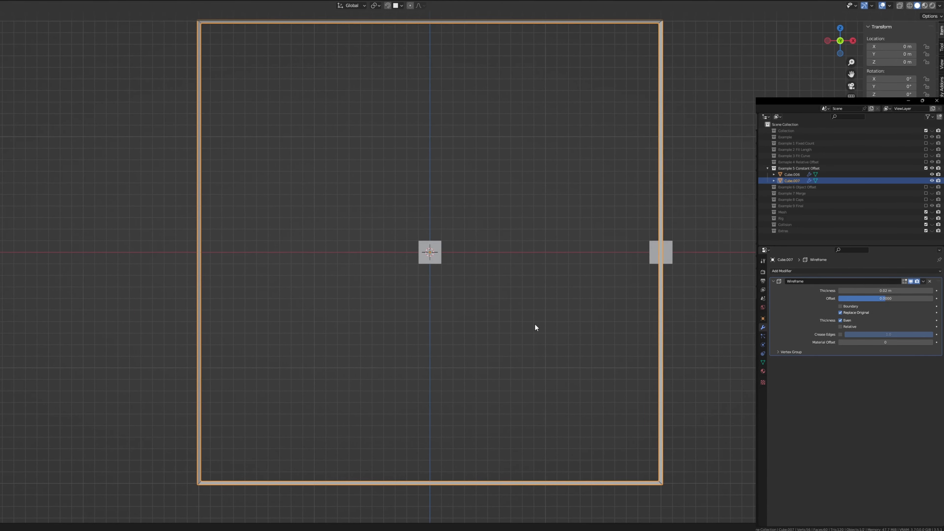
{"action": "middle_click_drag", "start_coordinate": [534, 317], "coordinate": [405, 295]}
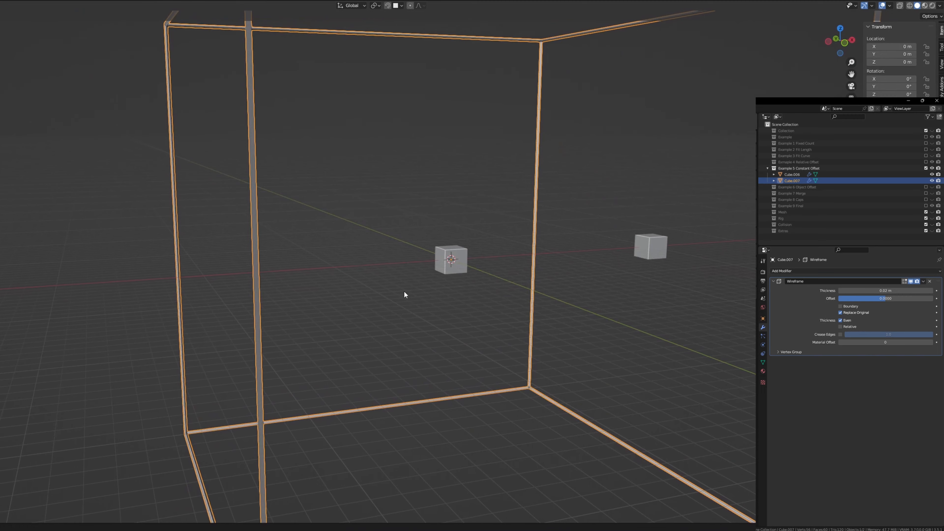
{"action": "left_click", "coordinate": [448, 262]}
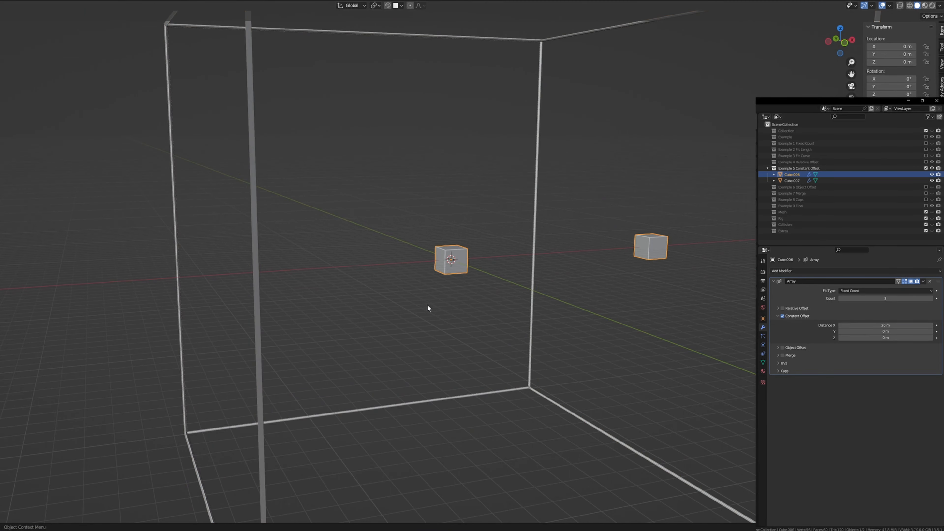
{"action": "middle_click_drag", "start_coordinate": [497, 285], "coordinate": [280, 272]}
{"action": "middle_click_drag", "start_coordinate": [458, 262], "coordinate": [473, 295]}
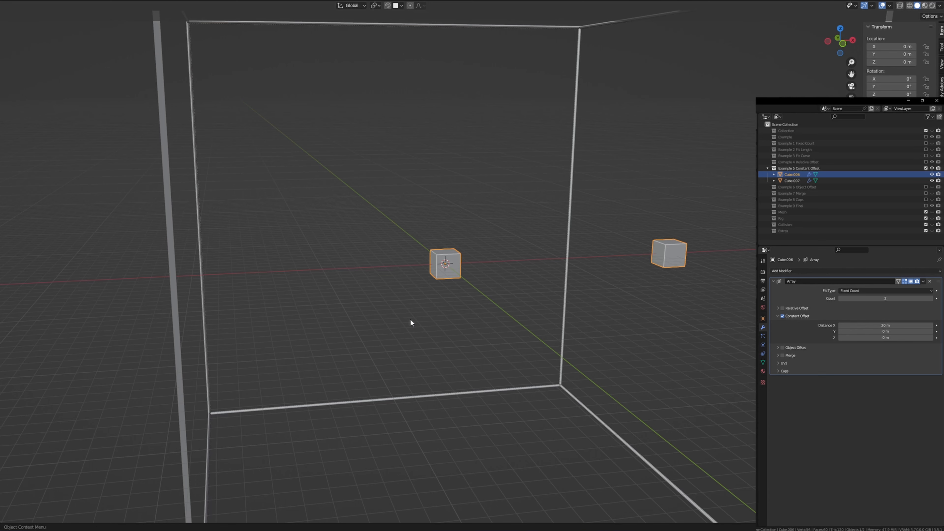
Set the small cube's constant offset distances to 20 m on Y and 20 m on Z
{"action": "scroll", "coordinate": [410, 320], "scroll_direction": "down", "scroll_amount": 1}
{"action": "middle_click_drag", "start_coordinate": [488, 337], "coordinate": [478, 313], "text": "shift"}
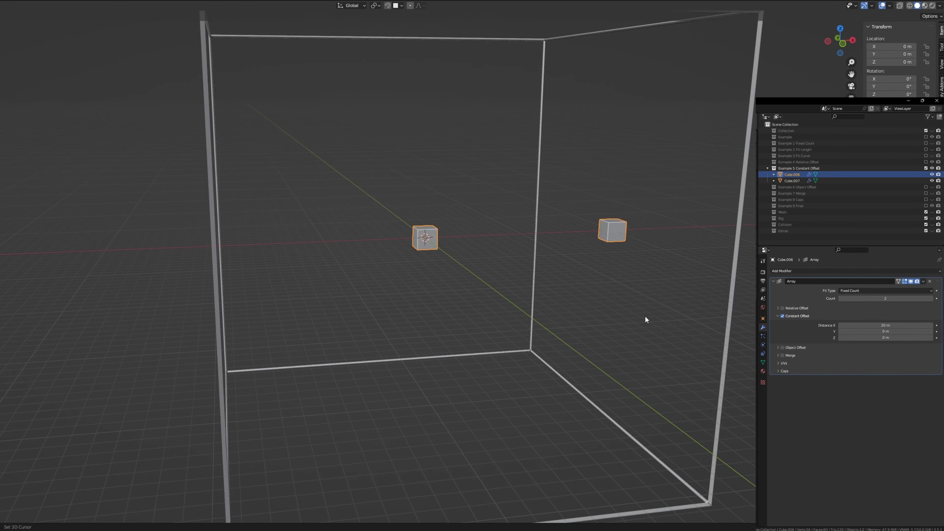
{"action": "left_click", "coordinate": [882, 331]}
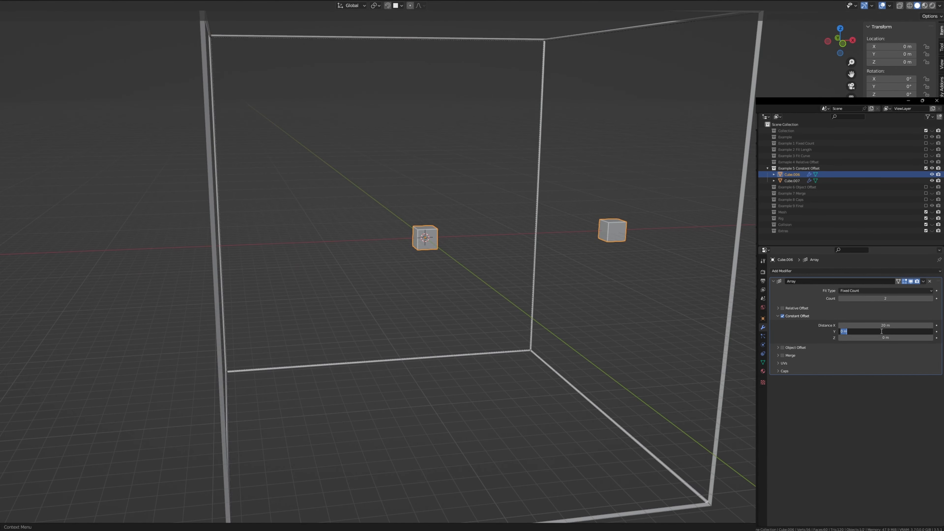
{"action": "type", "text": "20"}
{"action": "key", "text": "Return"}
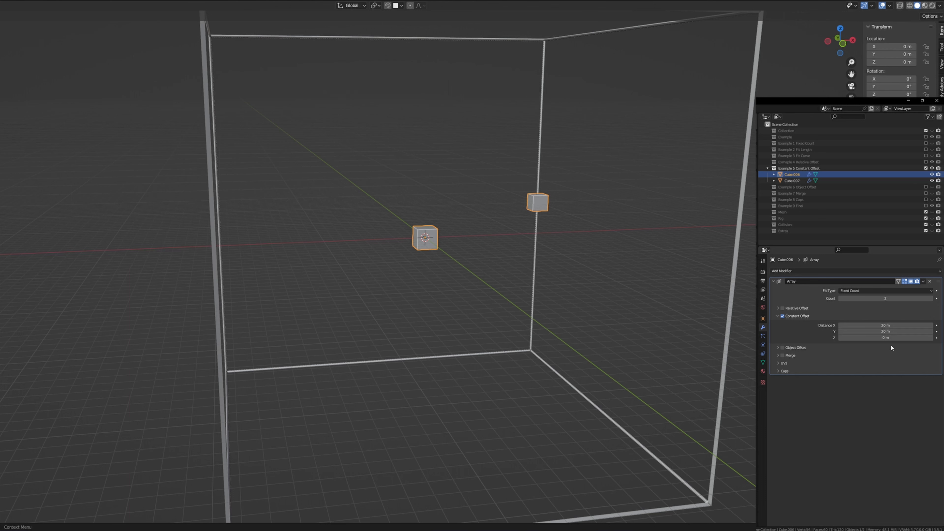
{"action": "left_click", "coordinate": [887, 338]}
{"action": "type", "text": "20"}
{"action": "key", "text": "Return"}
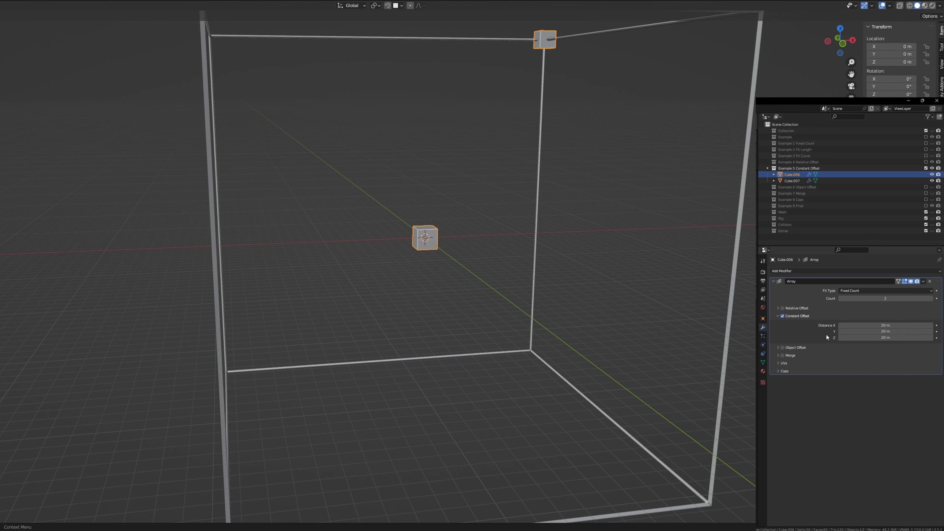
Set the small cube's constant offset distances to 10 m on X and 10 m on Y
{"action": "left_click", "coordinate": [891, 325]}
{"action": "type", "text": "10"}
{"action": "key", "text": "Tab"}
{"action": "type", "text": "10"}
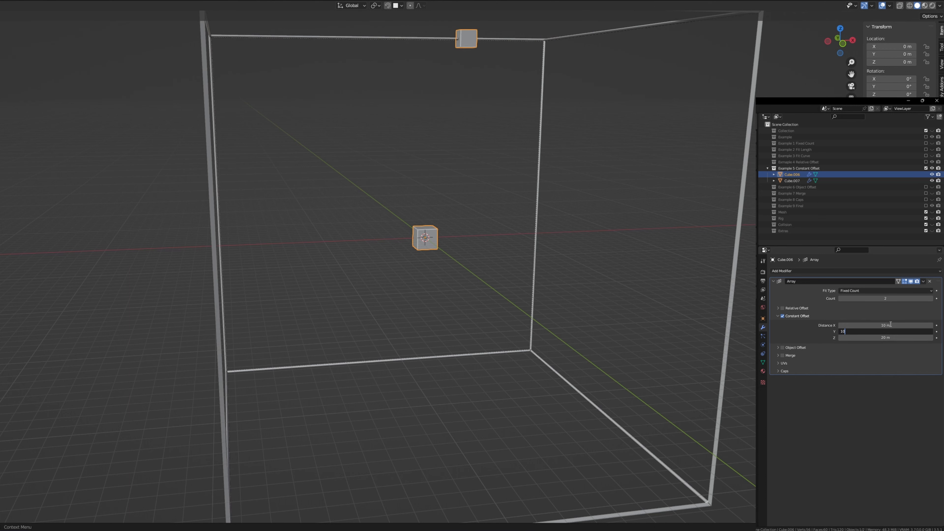
{"action": "key", "text": "Return"}
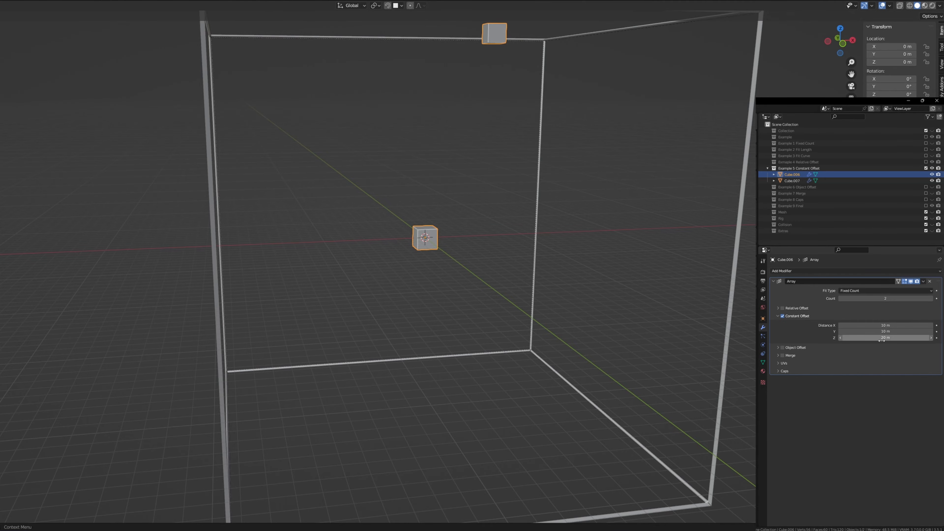
Examine from several angles where the small cube's offset copy sits relative to the large wireframe cube's edges
{"action": "mouse_move", "coordinate": [371, 242]}
{"action": "middle_mouse_down"}
{"action": "mouse_move", "coordinate": [289, 239]}
{"action": "mouse_move", "coordinate": [383, 255]}
{"action": "mouse_move", "coordinate": [214, 287]}
{"action": "mouse_move", "coordinate": [314, 270]}
{"action": "mouse_move", "coordinate": [391, 231]}
{"action": "mouse_move", "coordinate": [363, 234]}
{"action": "middle_mouse_up"}
{"action": "left_click", "coordinate": [838, 51]}
{"action": "middle_click_drag", "start_coordinate": [653, 224], "coordinate": [507, 278]}
{"action": "scroll", "coordinate": [519, 283], "scroll_direction": "up", "scroll_amount": 3}
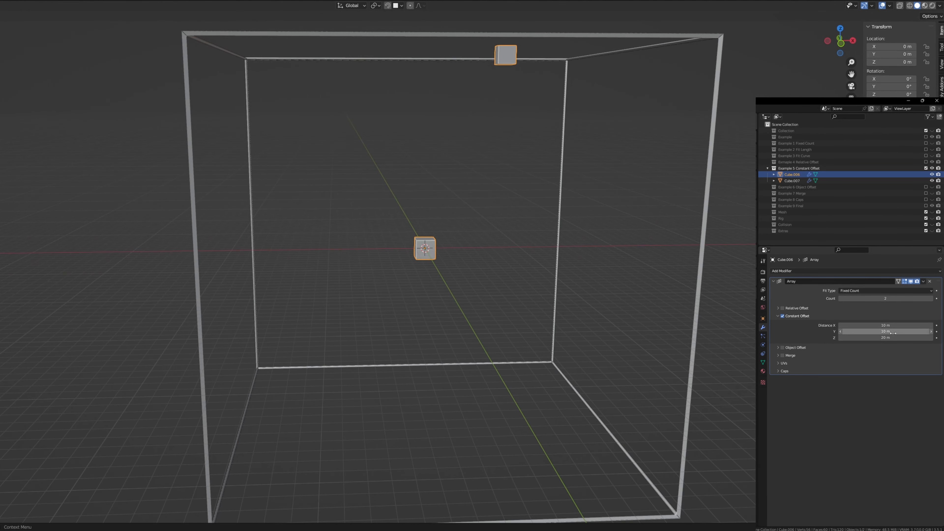
{"action": "left_click", "coordinate": [887, 327]}
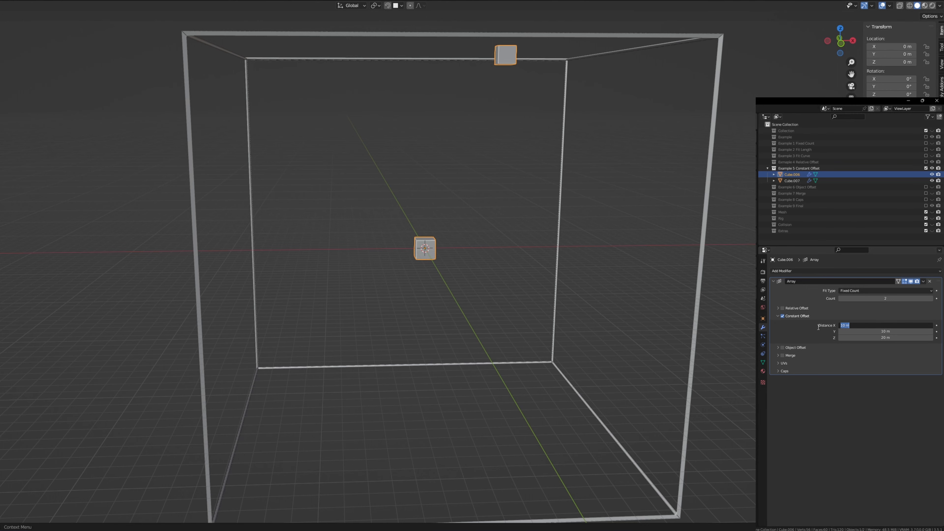
{"action": "left_click", "coordinate": [585, 272]}
{"action": "scroll", "coordinate": [749, 274], "scroll_direction": "down", "scroll_amount": 1}
{"action": "middle_click_drag", "start_coordinate": [732, 276], "coordinate": [686, 279]}
{"action": "left_click", "coordinate": [626, 311]}
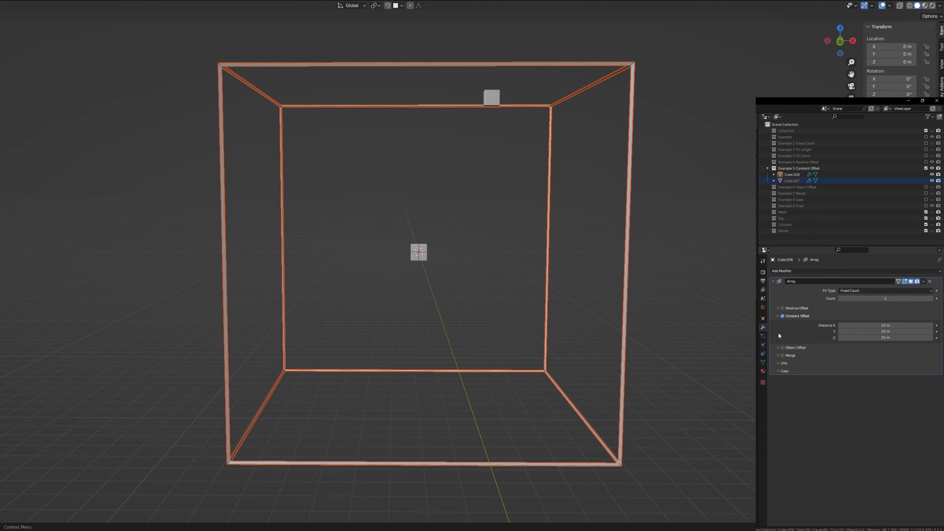
{"action": "left_click", "coordinate": [900, 326]}
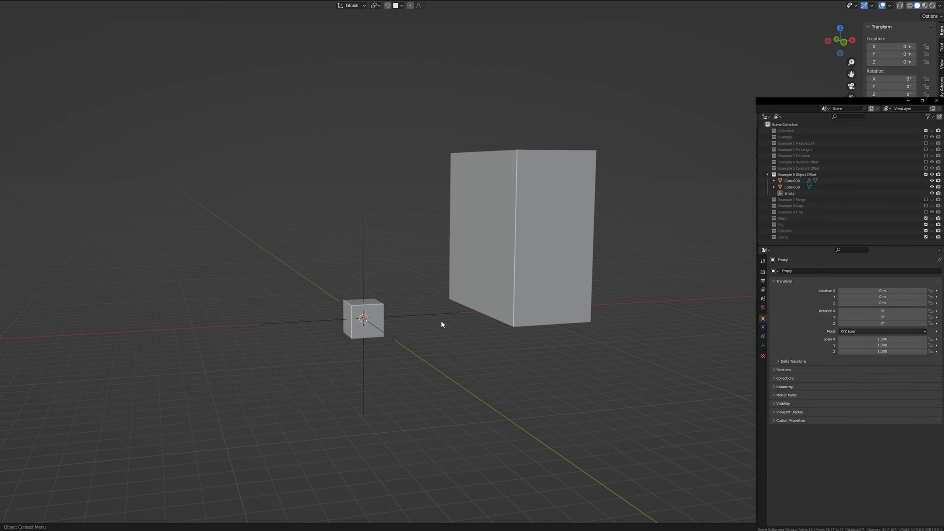
Inspect the small cube's object offset settings, select its offset empty and bring up the types of empty that can be added
{"action": "left_click", "coordinate": [403, 313]}
{"action": "left_click", "coordinate": [375, 315]}
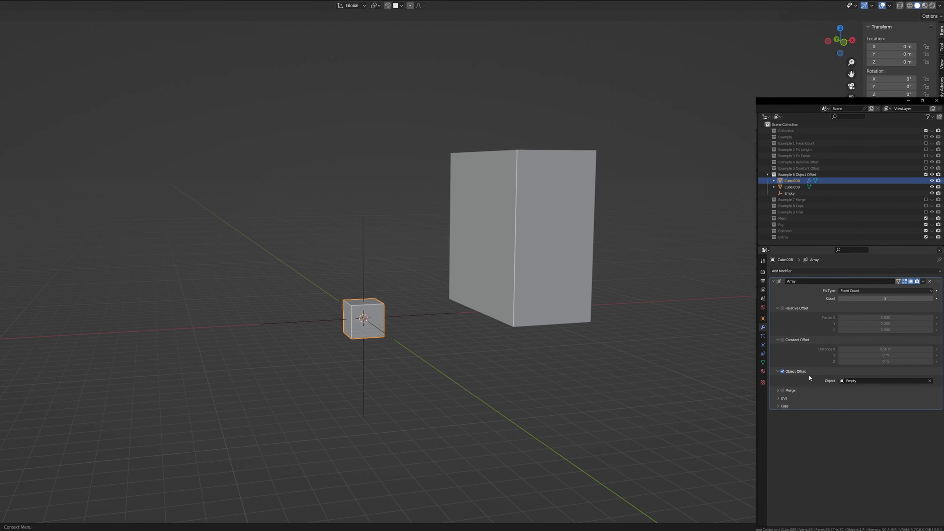
{"action": "left_click", "coordinate": [793, 194]}
{"action": "key", "text": "shift+a"}
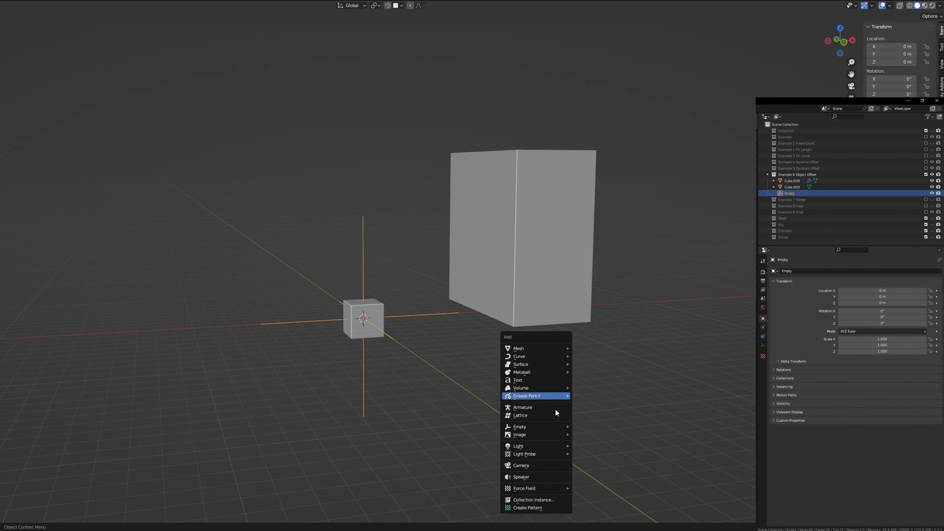
{"action": "mouse_move", "coordinate": [556, 427]}
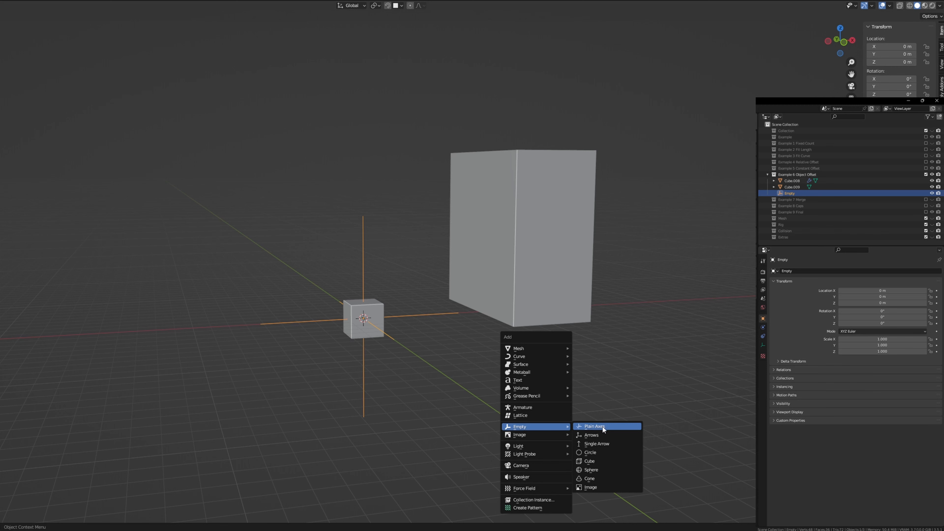
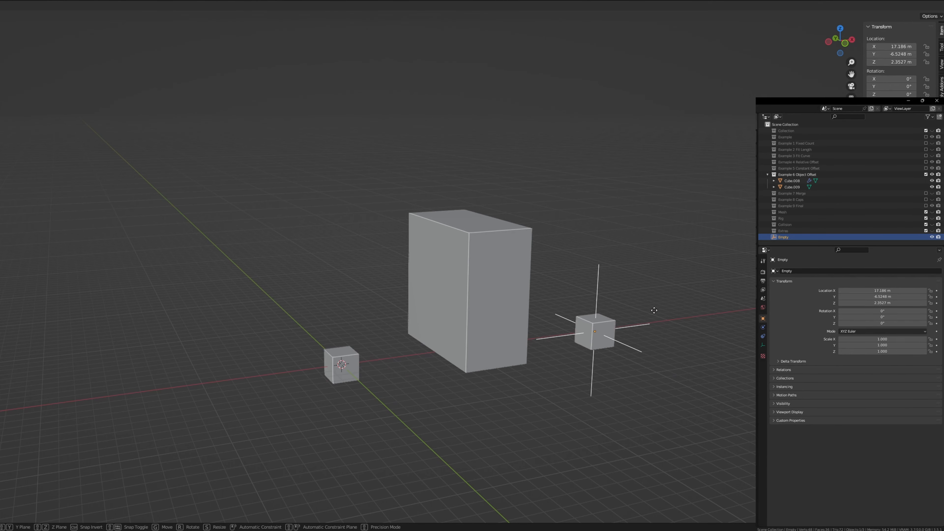
Place the empty beyond the large block at about X 17.2 m, Y -5.5 m, Z 6.5 m and view the arrayed cubes
{"action": "left_click", "coordinate": [659, 253]}
{"action": "middle_click_drag", "start_coordinate": [659, 252], "coordinate": [497, 156]}
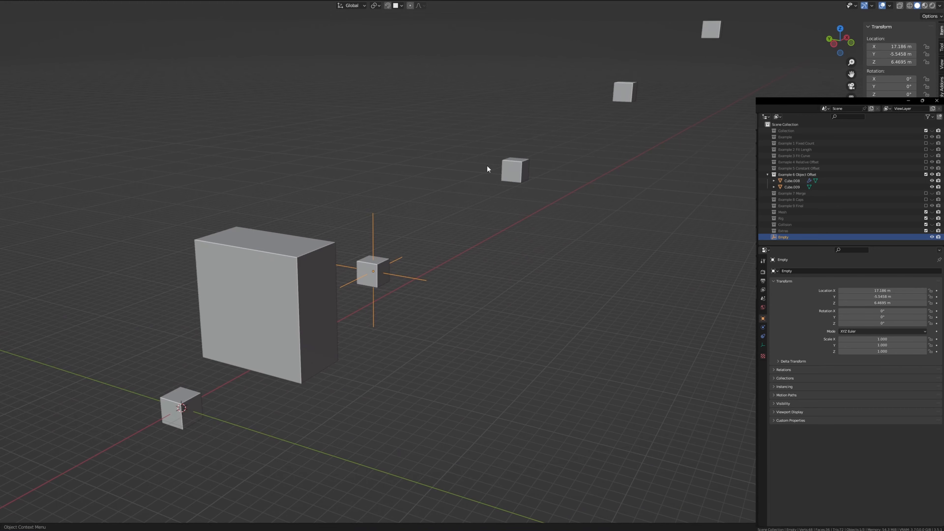
{"action": "middle_click_drag", "start_coordinate": [498, 280], "coordinate": [445, 310]}
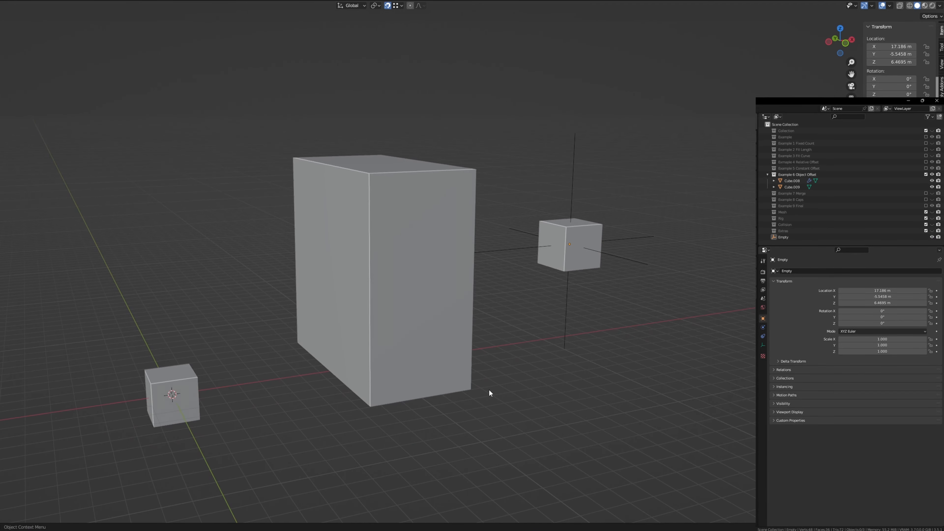
{"action": "scroll", "coordinate": [489, 390], "scroll_direction": "down", "scroll_amount": 1}
{"action": "middle_click_drag", "start_coordinate": [491, 394], "coordinate": [491, 390]}
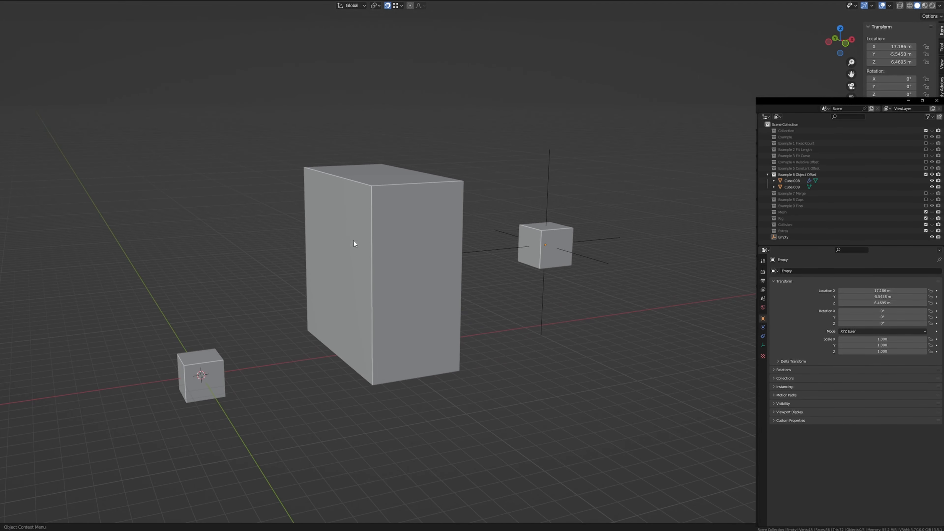
Move the offset empty with snapping onto the large block's upper front corner, at about X 7.5 m, Y -5 m, Z 10 m
{"action": "left_click", "coordinate": [594, 259]}
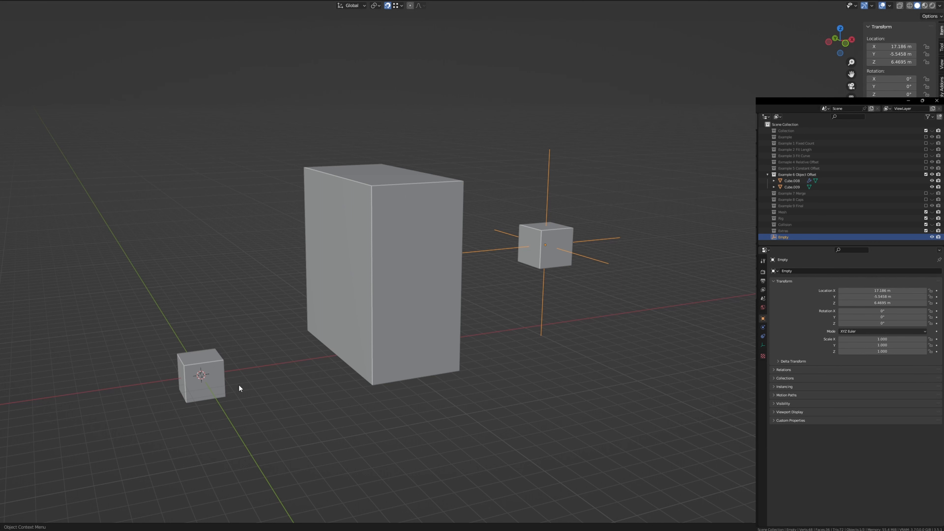
{"action": "left_click", "coordinate": [220, 385]}
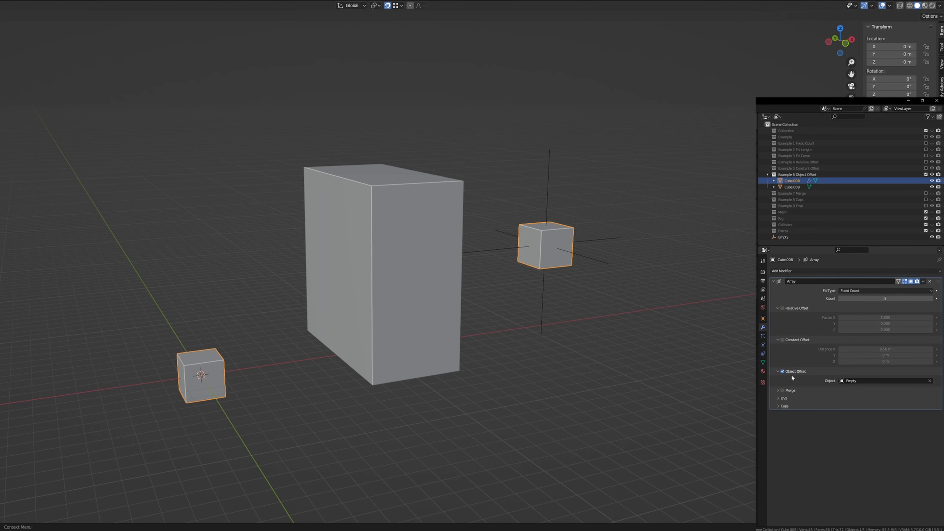
{"action": "left_click", "coordinate": [593, 263]}
{"action": "key", "text": "g"}
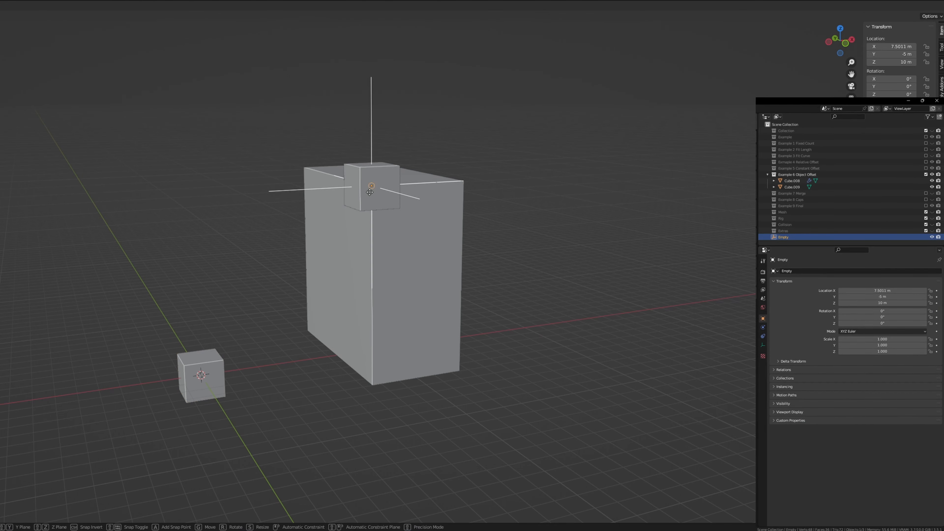
{"action": "left_click", "coordinate": [374, 189]}
{"action": "middle_click_drag", "start_coordinate": [317, 334], "coordinate": [413, 322]}
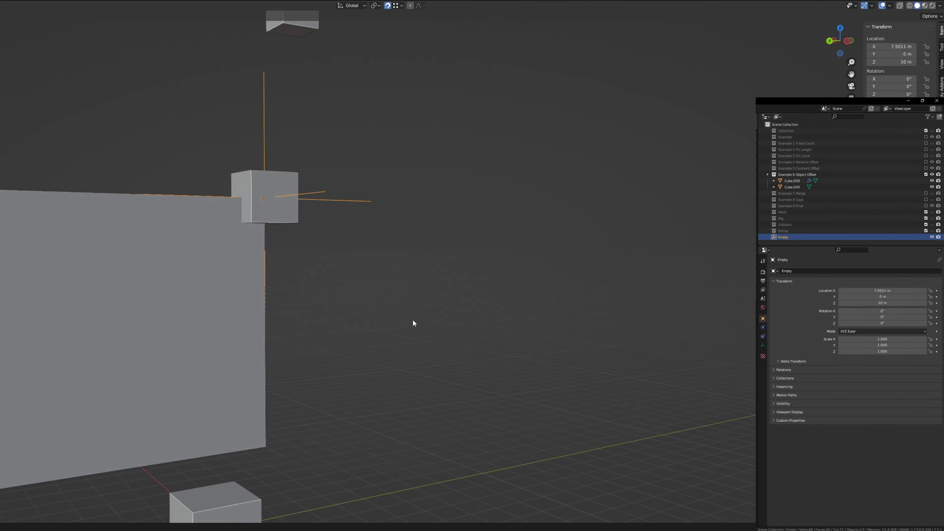
{"action": "middle_click_drag", "start_coordinate": [332, 276], "coordinate": [394, 259]}
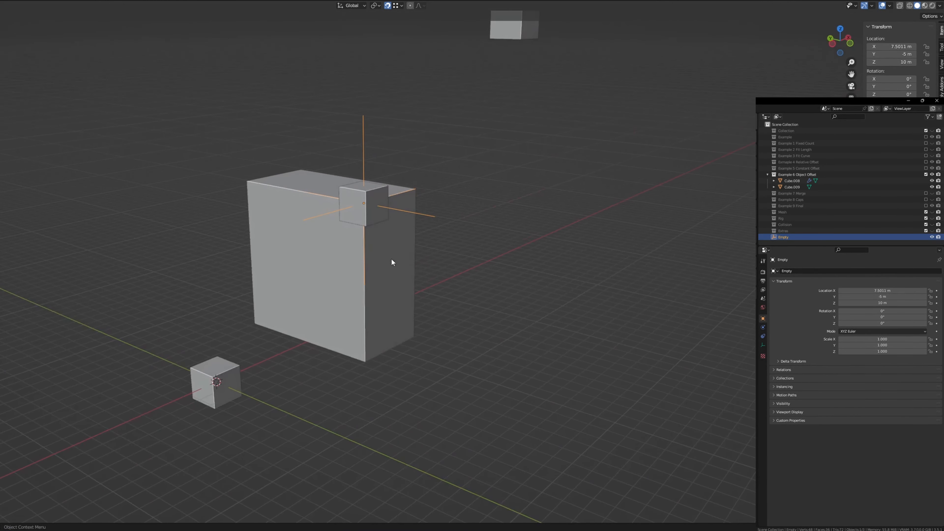
{"action": "middle_click_drag", "start_coordinate": [251, 278], "coordinate": [401, 270]}
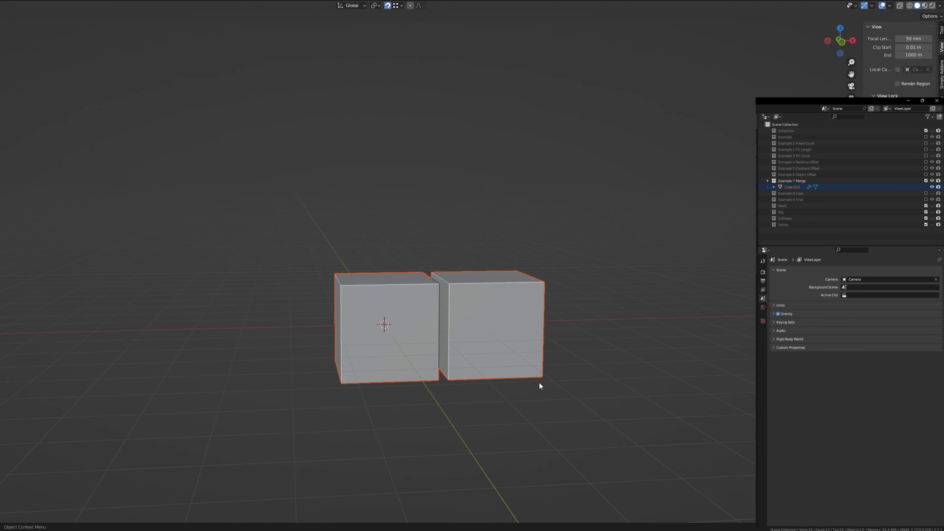
Select the arrayed cube in the Merge example and reduce its relative offset X factor to about 1.02
{"action": "middle_click_drag", "start_coordinate": [540, 382], "coordinate": [497, 297]}
{"action": "left_click", "coordinate": [381, 275]}
{"action": "middle_click_drag", "start_coordinate": [441, 330], "coordinate": [338, 322]}
{"action": "middle_click_drag", "start_coordinate": [373, 223], "coordinate": [384, 252]}
{"action": "scroll", "coordinate": [416, 283], "scroll_direction": "up", "scroll_amount": 3}
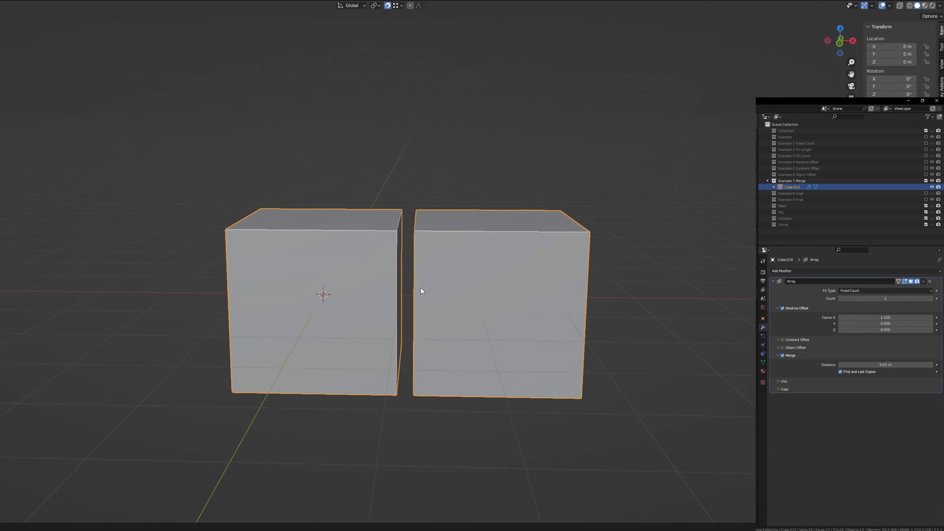
{"action": "middle_click_drag", "start_coordinate": [421, 288], "coordinate": [423, 290]}
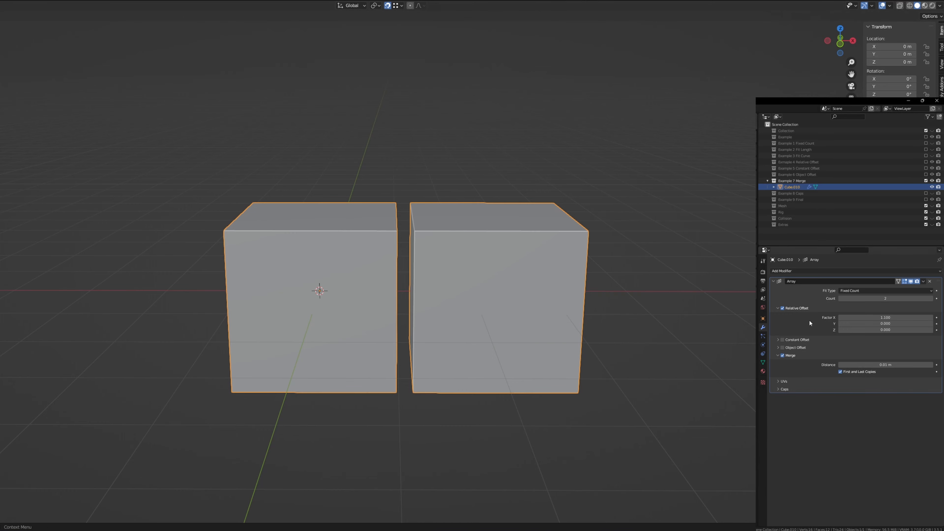
{"action": "mouse_move", "coordinate": [886, 317]}
{"action": "left_mouse_down"}
{"action": "mouse_move", "coordinate": [911, 317]}
{"action": "mouse_move", "coordinate": [883, 318]}
{"action": "left_mouse_up"}
{"action": "scroll", "coordinate": [420, 240], "scroll_direction": "up", "scroll_amount": 3}
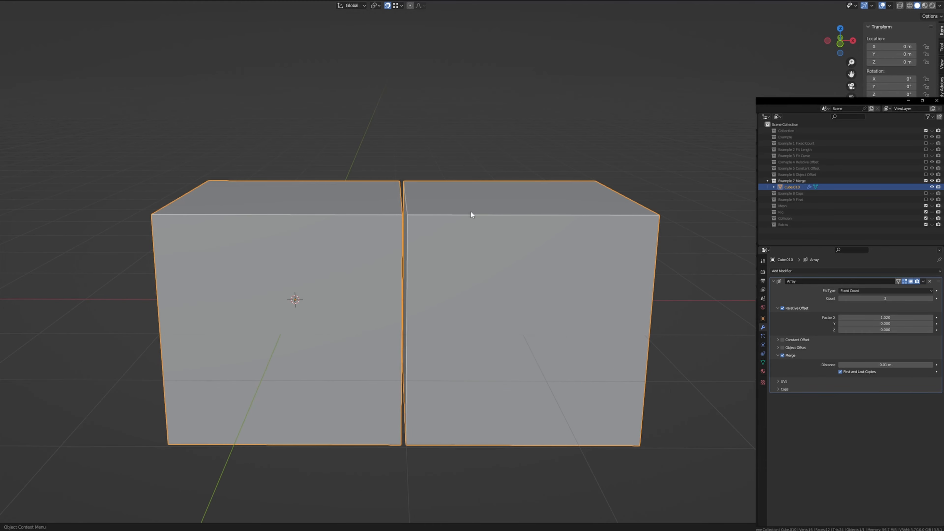
Turn off First and Last Copies and raise the Array modifier's merge distance until the two cubes join
{"action": "middle_click_drag", "start_coordinate": [472, 213], "coordinate": [527, 291]}
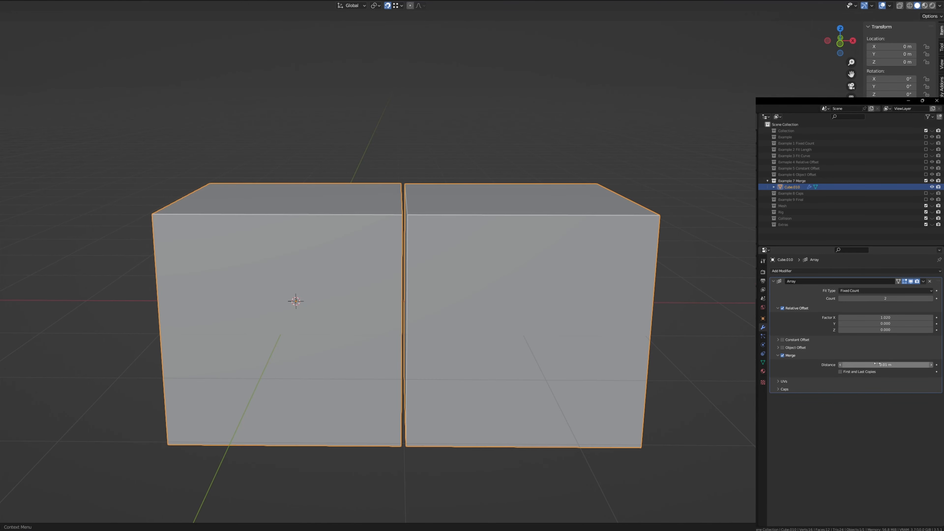
{"action": "left_click_drag", "start_coordinate": [876, 364], "coordinate": [908, 364]}
{"action": "key", "text": "Tab"}
{"action": "key", "text": "Tab"}
Apply the Array modifier and inspect the merged cubes' mesh in Edit Mode with everything deselected
{"action": "left_click", "coordinate": [925, 281]}
{"action": "left_click", "coordinate": [855, 291]}
{"action": "key", "text": "Tab"}
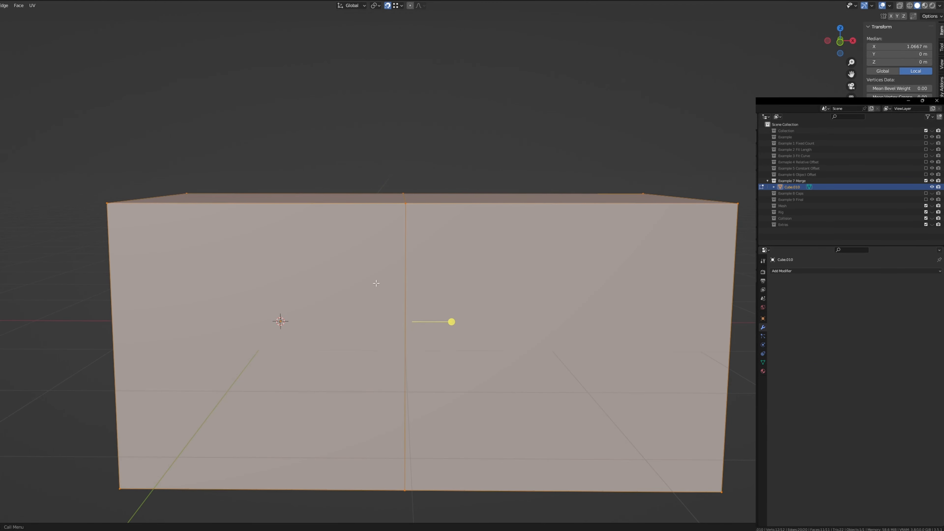
{"action": "key", "text": "alt+a"}
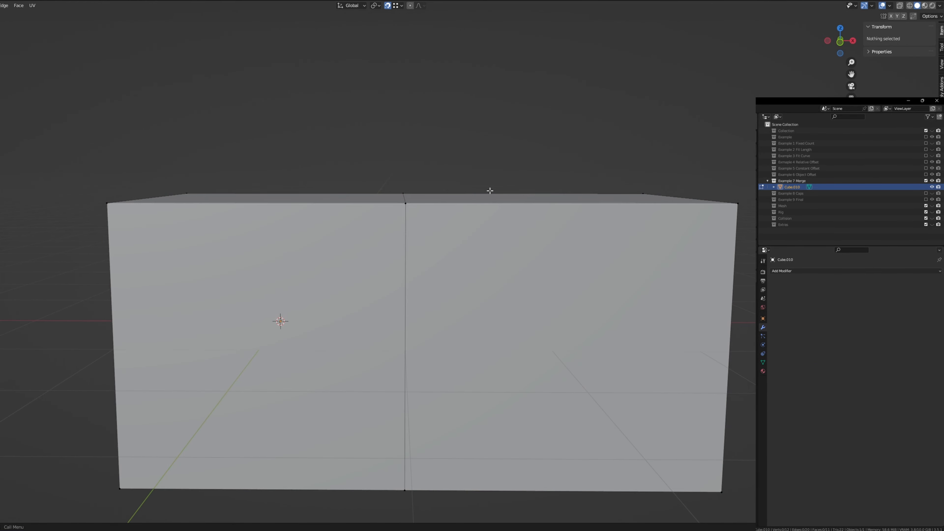
{"action": "key", "text": "Tab"}
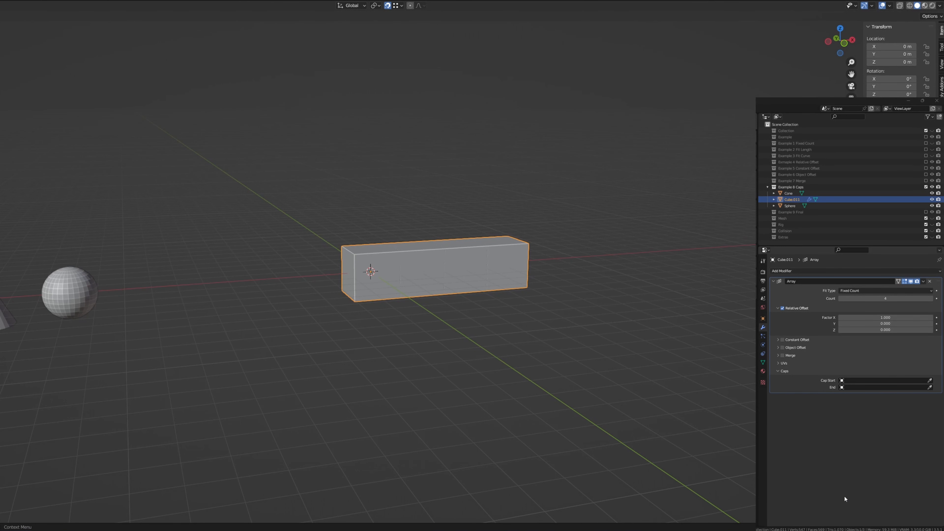
Examine the arrayed cube bar in the Caps example and try out its array count
{"action": "middle_click_drag", "start_coordinate": [668, 364], "coordinate": [643, 364]}
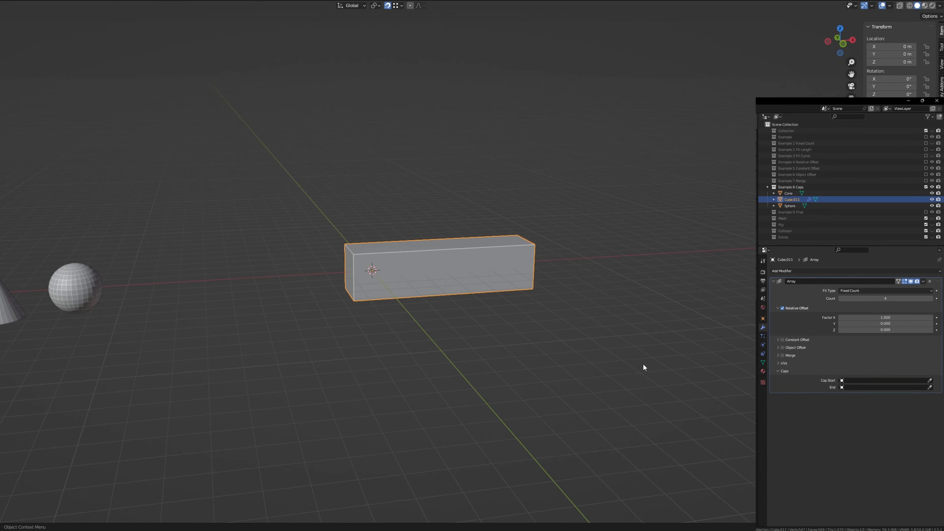
{"action": "middle_click_drag", "start_coordinate": [493, 348], "coordinate": [473, 344]}
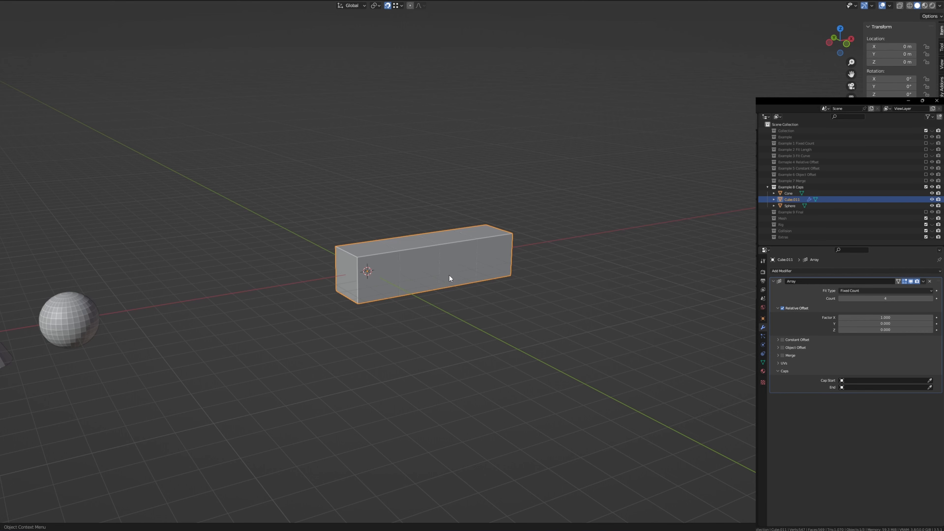
{"action": "middle_click_drag", "start_coordinate": [284, 325], "coordinate": [263, 325]}
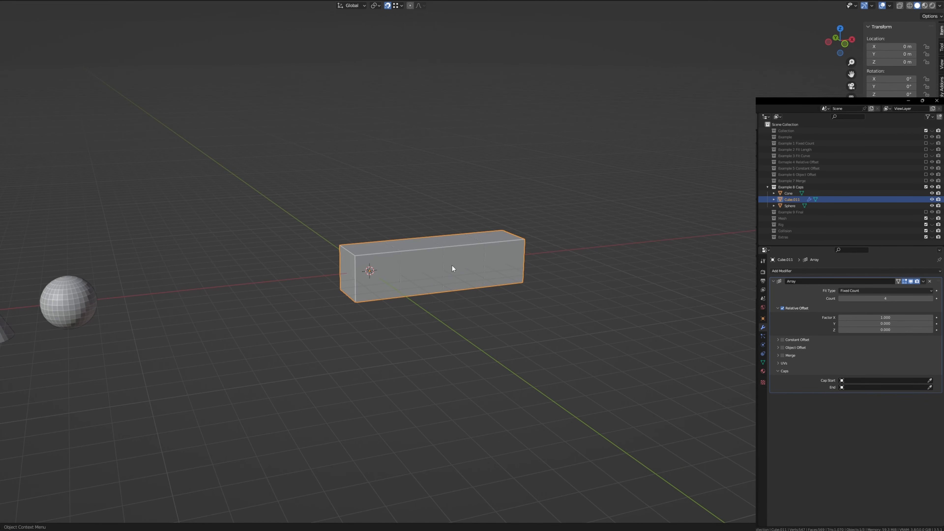
{"action": "middle_click_drag", "start_coordinate": [634, 316], "coordinate": [622, 316]}
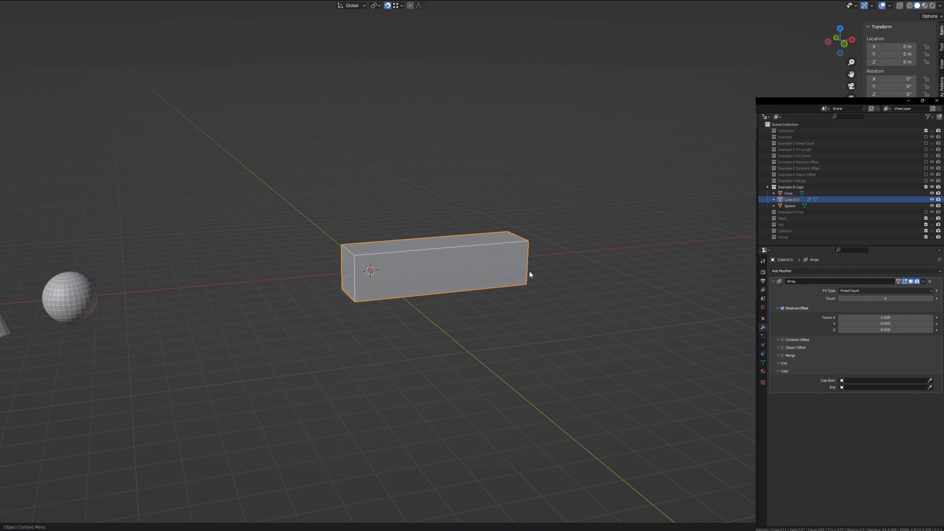
{"action": "scroll", "coordinate": [530, 274], "scroll_direction": "up", "scroll_amount": 1}
{"action": "left_click_drag", "start_coordinate": [888, 298], "coordinate": [903, 299]}
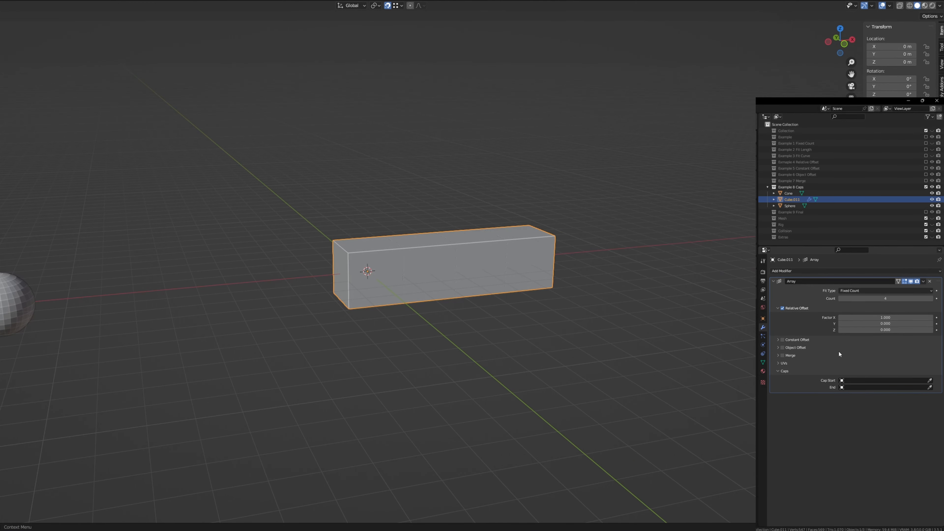
Set the Array modifier's relative offset factors to 1.5 in X and 1.5 in Y for the Caps example cube
{"action": "left_click", "coordinate": [883, 318]}
{"action": "type", "text": "1.5"}
{"action": "key", "text": "Return"}
{"action": "middle_click_drag", "start_coordinate": [501, 323], "coordinate": [453, 228]}
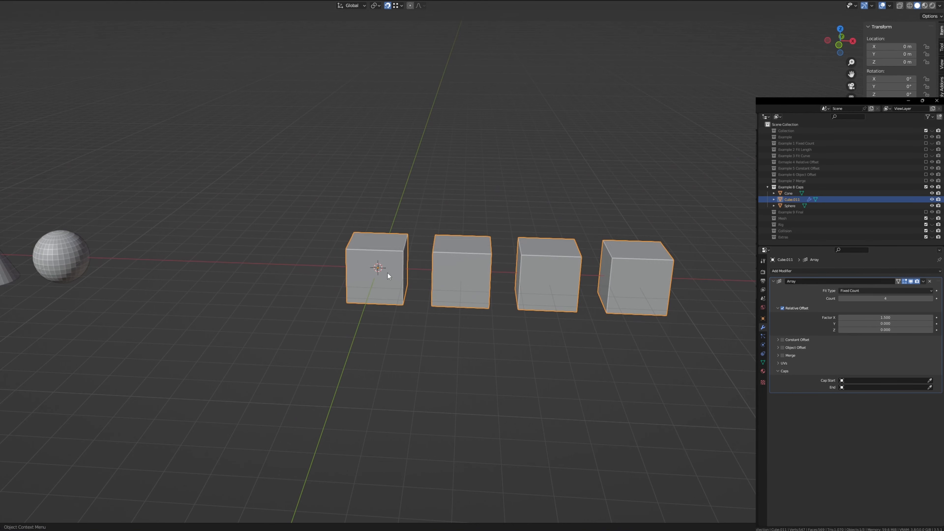
{"action": "middle_click_drag", "start_coordinate": [679, 291], "coordinate": [819, 347]}
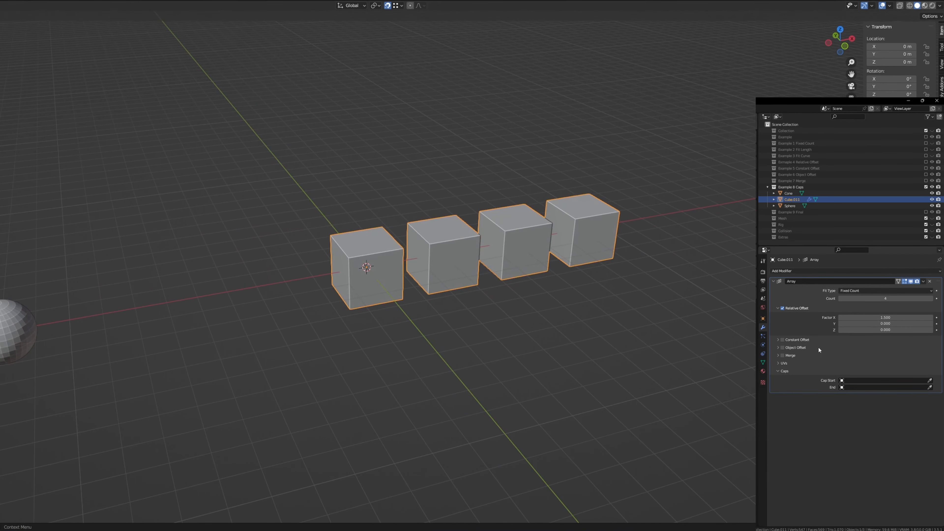
{"action": "left_click", "coordinate": [883, 324]}
{"action": "type", "text": "1.5"}
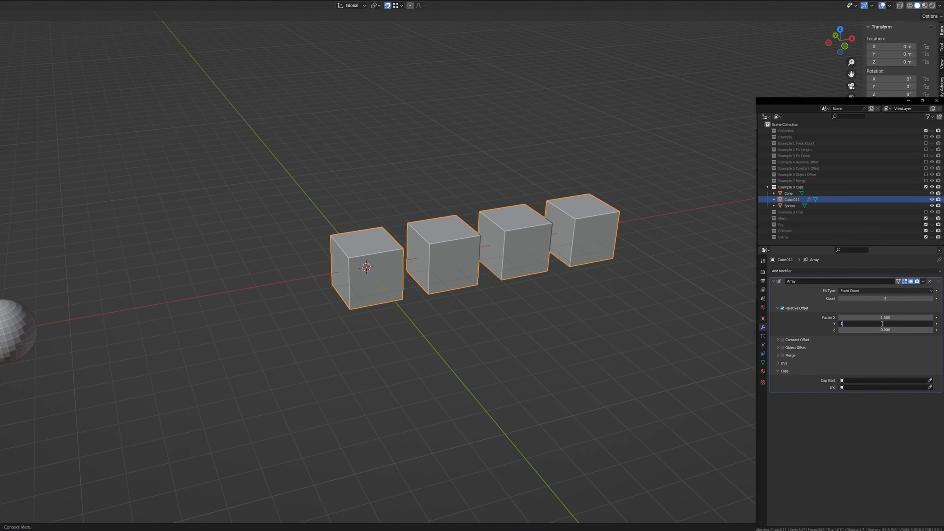
{"action": "key", "text": "Return"}
Select the cone and, in top view, move it beside the first cube of the array
{"action": "middle_click_drag", "start_coordinate": [650, 335], "coordinate": [63, 275]}
{"action": "left_click", "coordinate": [62, 273]}
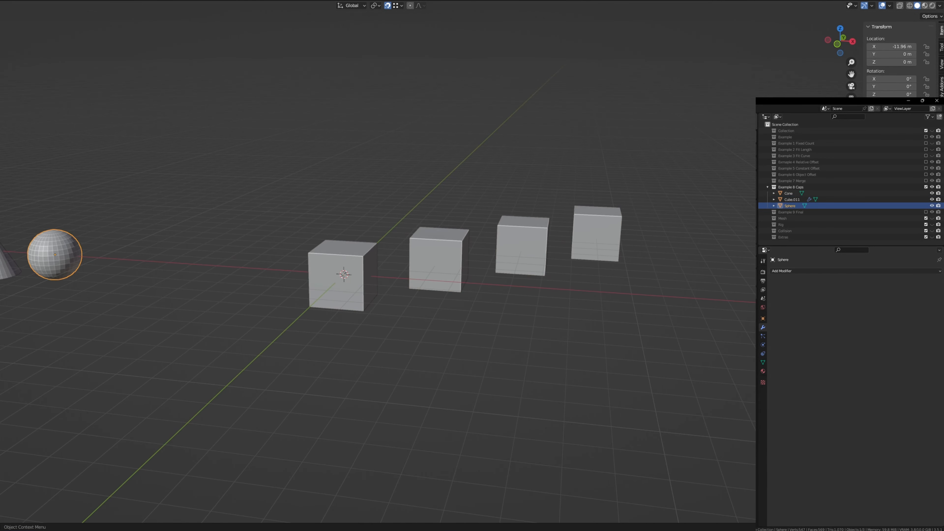
{"action": "left_click", "coordinate": [5, 268]}
{"action": "left_click", "coordinate": [49, 262]}
{"action": "left_click", "coordinate": [5, 268]}
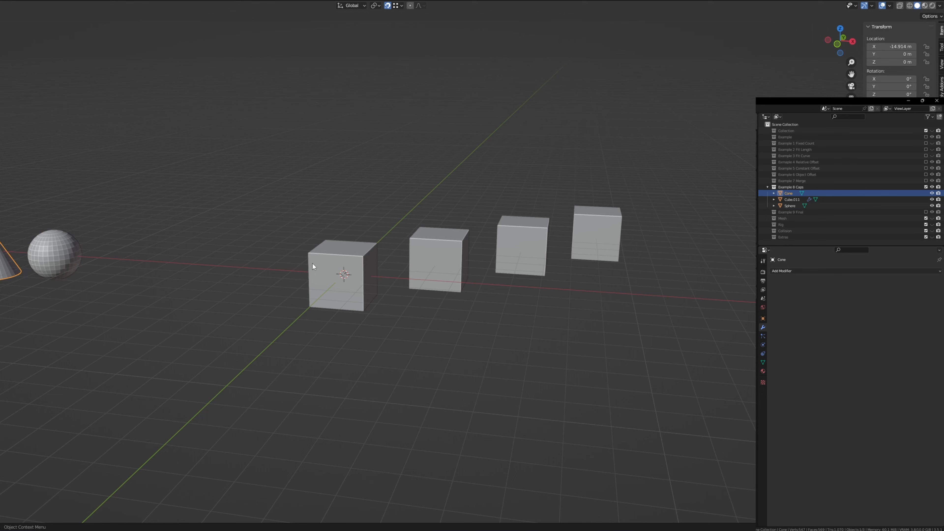
{"action": "left_click", "coordinate": [67, 257]}
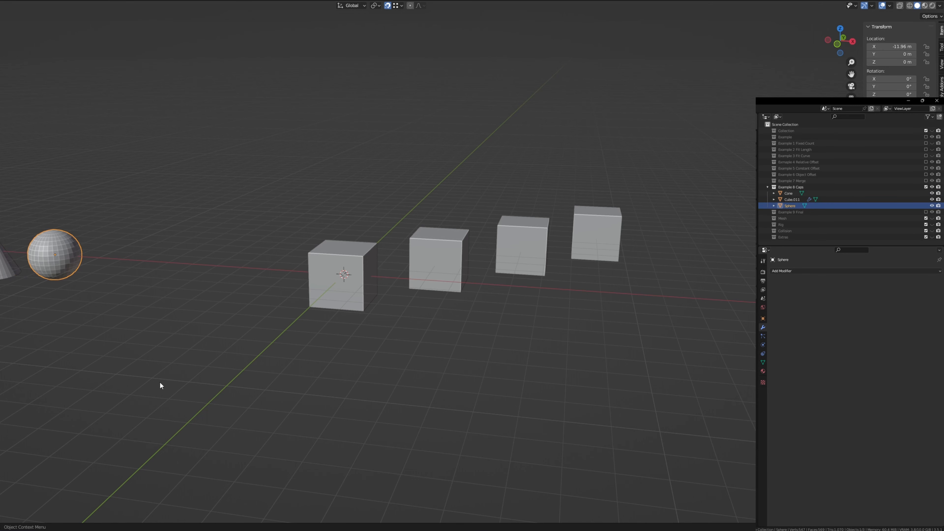
{"action": "left_click", "coordinate": [5, 268]}
{"action": "left_click", "coordinate": [839, 30]}
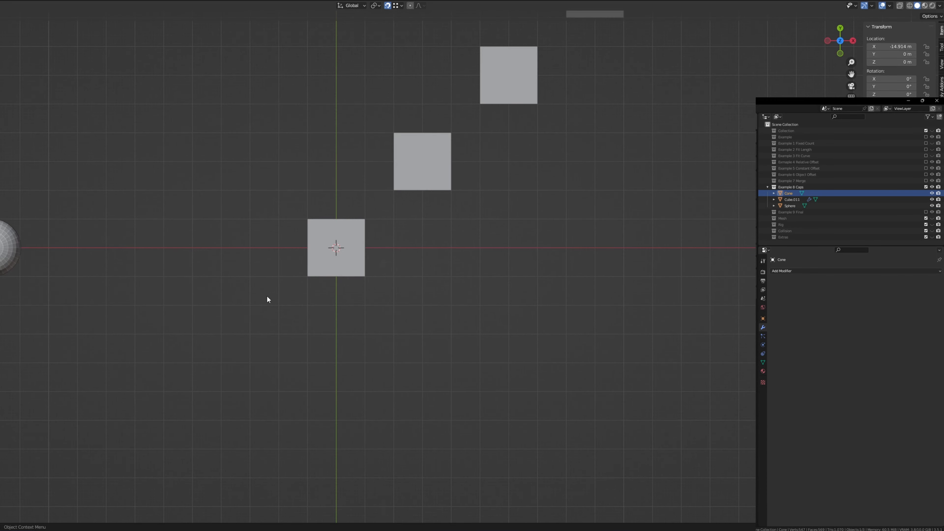
{"action": "key", "text": "g"}
{"action": "left_click", "coordinate": [600, 327]}
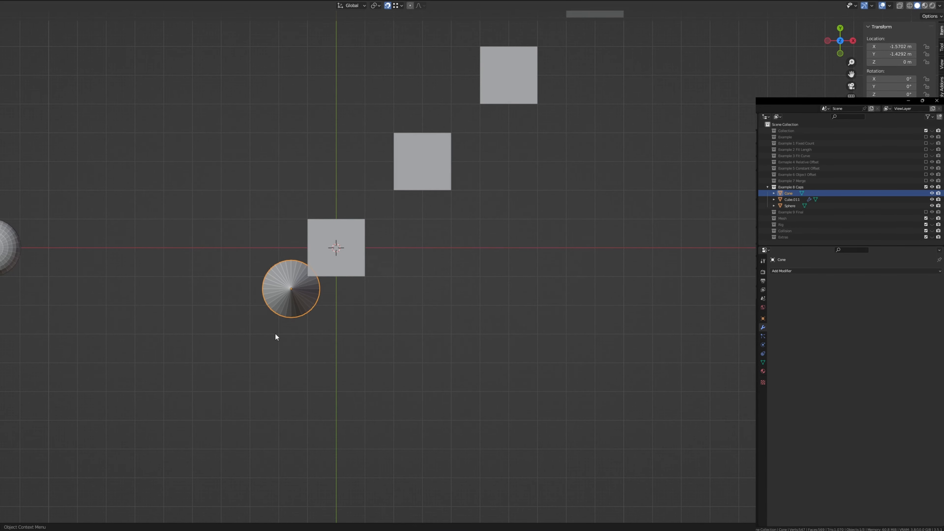
Select the sphere and move it beside the last cube of the array
{"action": "left_click", "coordinate": [19, 284]}
{"action": "left_click", "coordinate": [11, 260]}
{"action": "middle_click_drag", "start_coordinate": [538, 200], "coordinate": [386, 408], "text": "shift"}
{"action": "key", "text": "g"}
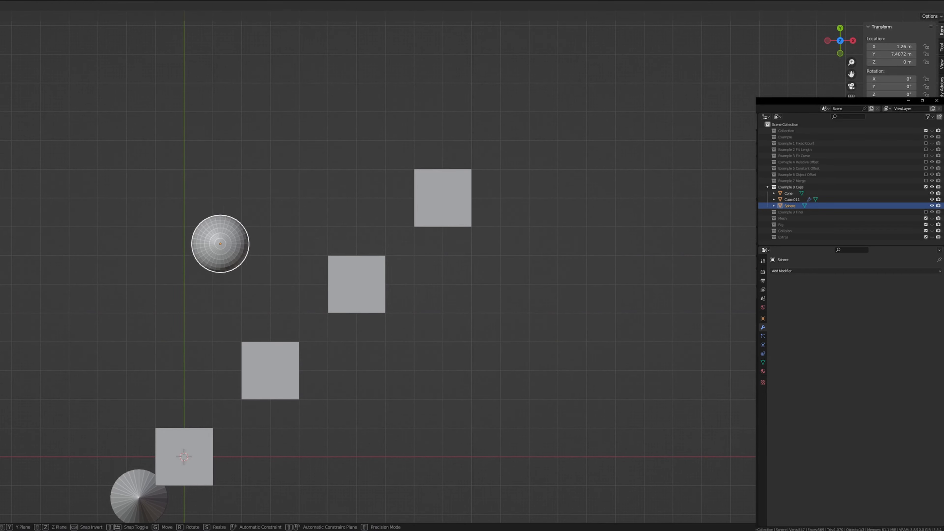
{"action": "left_click", "coordinate": [499, 149]}
{"action": "middle_click_drag", "start_coordinate": [452, 418], "coordinate": [463, 323]}
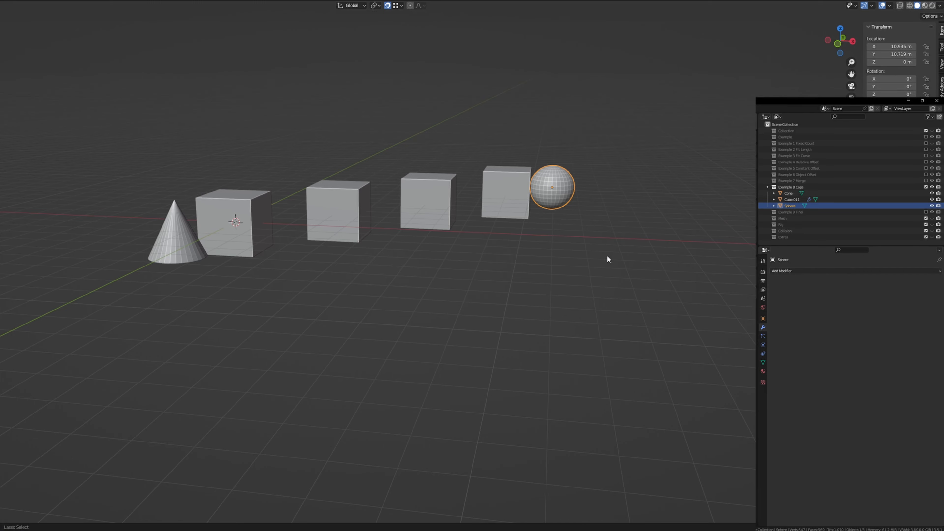
Undo the moves of the sphere and the cone
{"action": "key", "text": "ctrl+z"}
{"action": "key", "text": "ctrl+z"}
{"action": "key", "text": "ctrl+z"}
{"action": "key", "text": "ctrl+z"}
Select the arrayed cube and assign the Cone as its Array modifier's start cap
{"action": "middle_click_drag", "start_coordinate": [297, 297], "coordinate": [384, 269]}
{"action": "key", "text": "alt+a"}
{"action": "left_click", "coordinate": [398, 277]}
{"action": "middle_click_drag", "start_coordinate": [439, 393], "coordinate": [421, 396]}
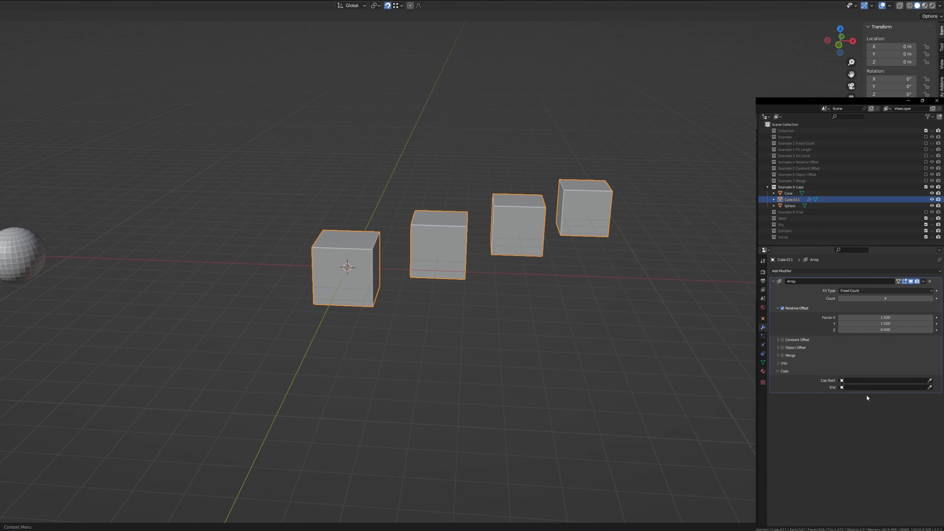
{"action": "left_click", "coordinate": [912, 382]}
{"action": "left_click", "coordinate": [930, 380]}
{"action": "left_click", "coordinate": [0, 260]}
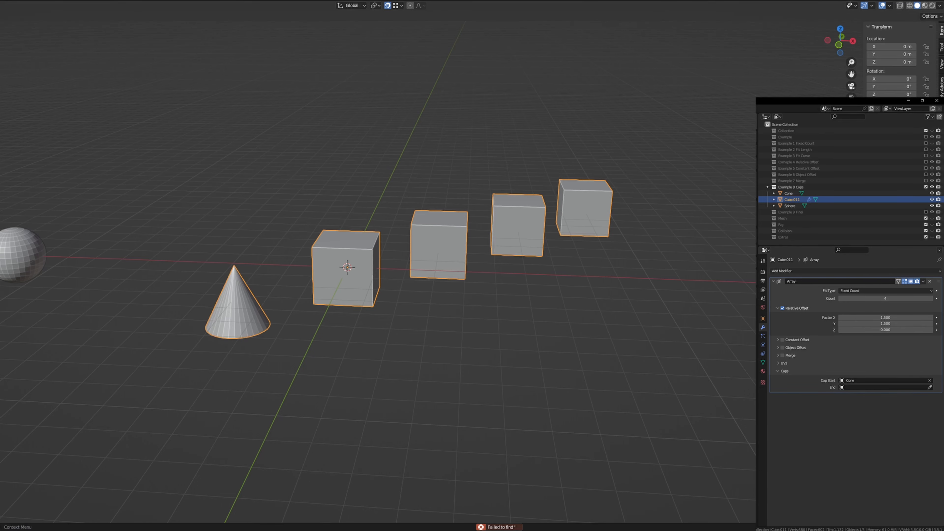
Reselect the arrayed cube and assign the Sphere as its Array modifier's end cap
{"action": "left_click", "coordinate": [350, 397]}
{"action": "middle_click_drag", "start_coordinate": [351, 397], "coordinate": [337, 395]}
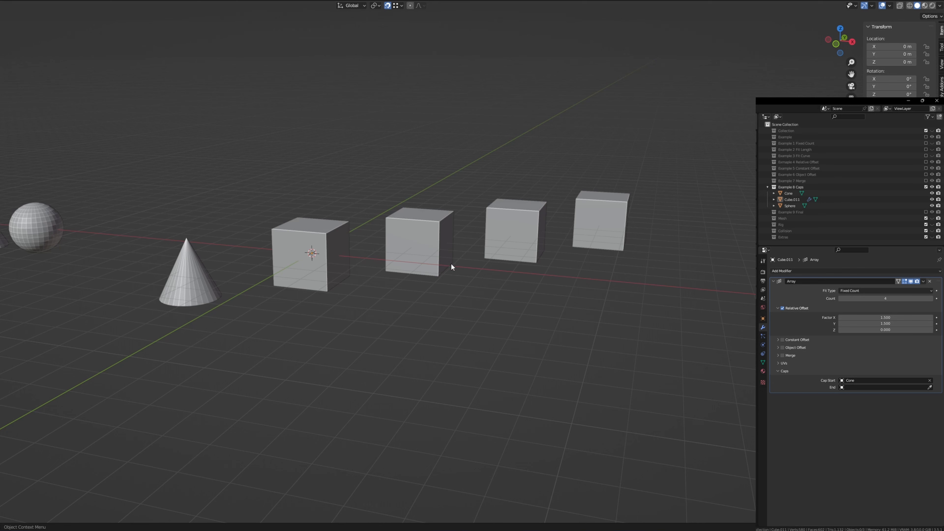
{"action": "left_click", "coordinate": [317, 263]}
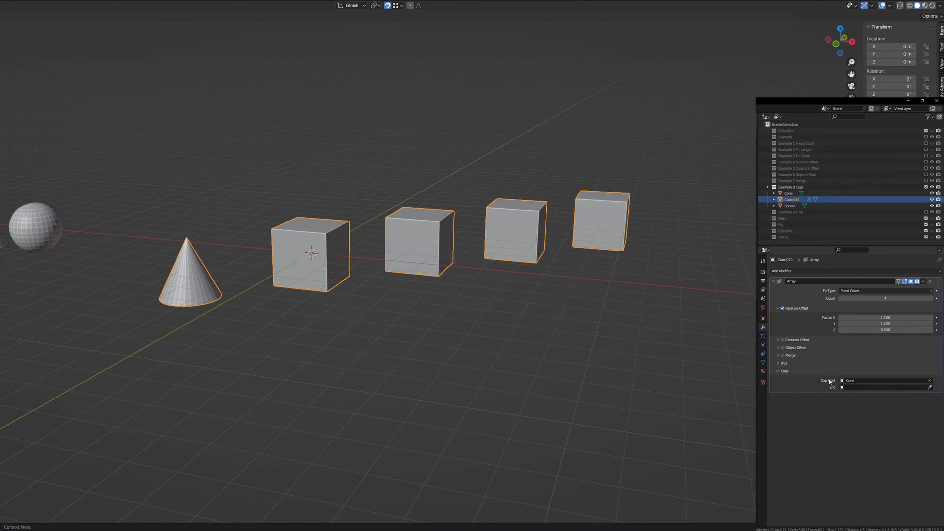
{"action": "left_click", "coordinate": [925, 387]}
{"action": "left_click", "coordinate": [42, 220]}
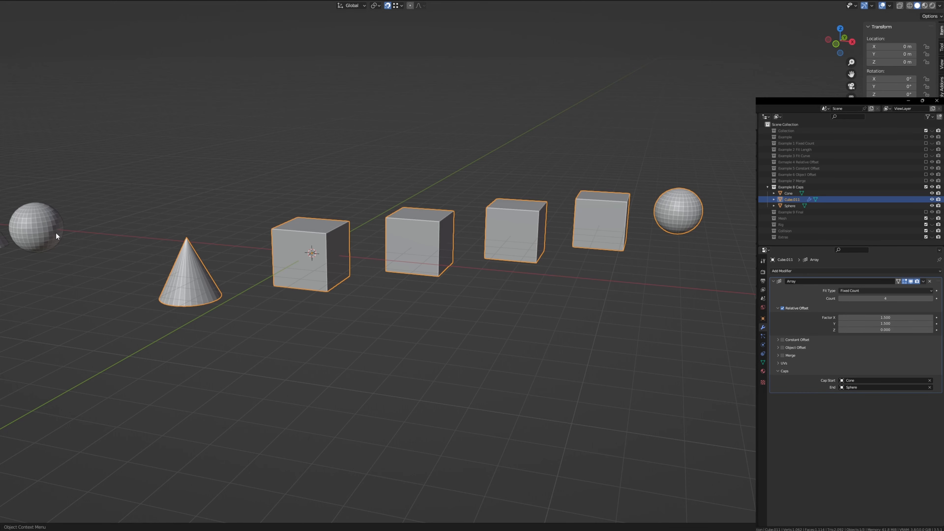
Examine the placement of the cone and sphere caps along the cube array in perspective and top views
{"action": "middle_click_drag", "start_coordinate": [52, 242], "coordinate": [705, 252]}
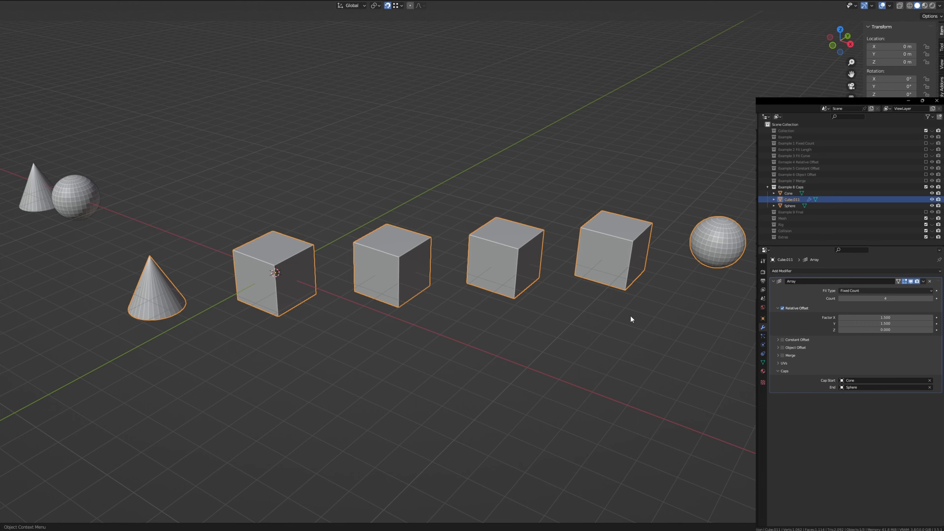
{"action": "middle_click_drag", "start_coordinate": [631, 319], "coordinate": [554, 327]}
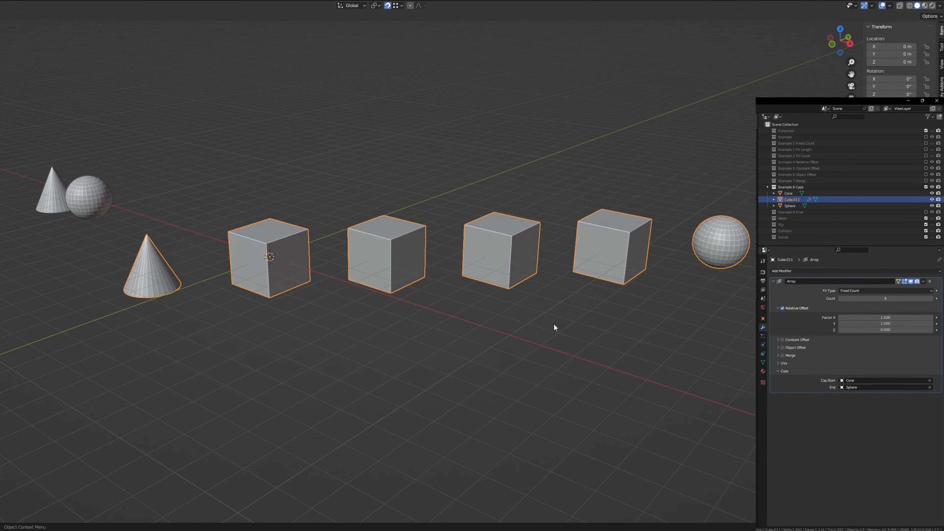
{"action": "left_click", "coordinate": [841, 30]}
{"action": "scroll", "coordinate": [643, 182], "scroll_direction": "down", "scroll_amount": 1}
{"action": "middle_click_drag", "start_coordinate": [542, 262], "coordinate": [571, 202], "text": "shift"}
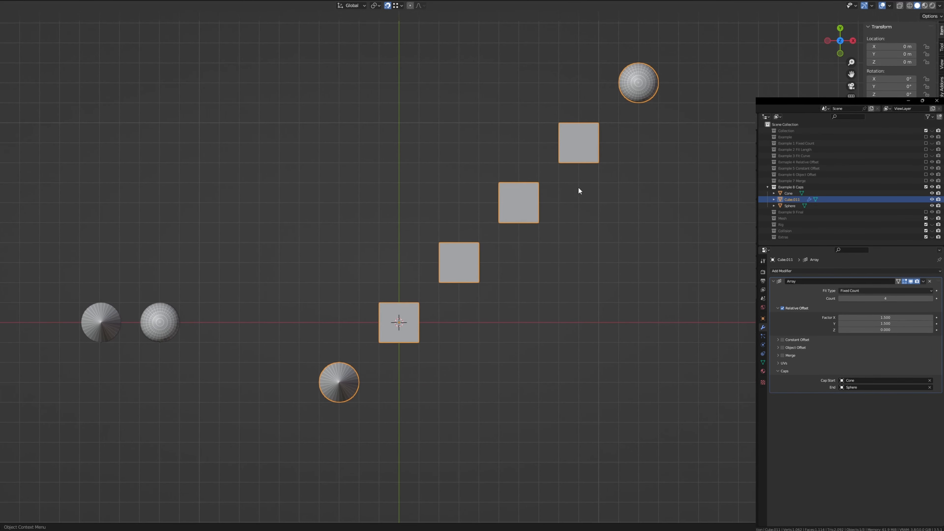
{"action": "middle_click_drag", "start_coordinate": [403, 319], "coordinate": [451, 276], "text": "shift"}
{"action": "scroll", "coordinate": [435, 297], "scroll_direction": "up", "scroll_amount": 3}
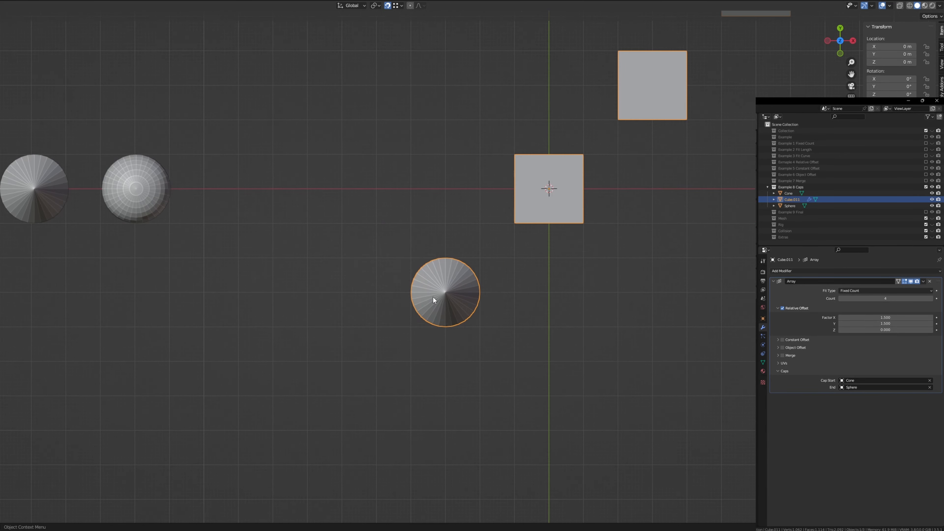
{"action": "middle_click_drag", "start_coordinate": [637, 308], "coordinate": [357, 333], "text": "shift"}
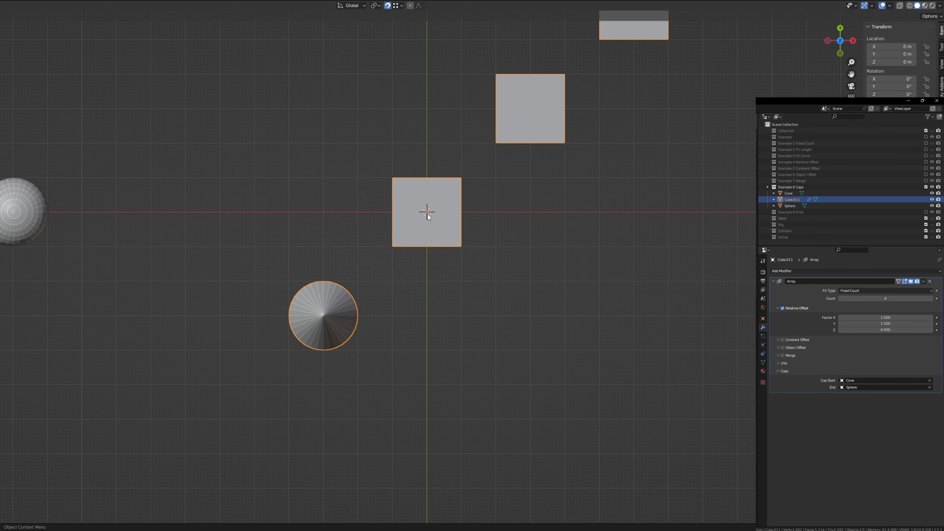
{"action": "middle_click_drag", "start_coordinate": [613, 138], "coordinate": [470, 335], "text": "shift"}
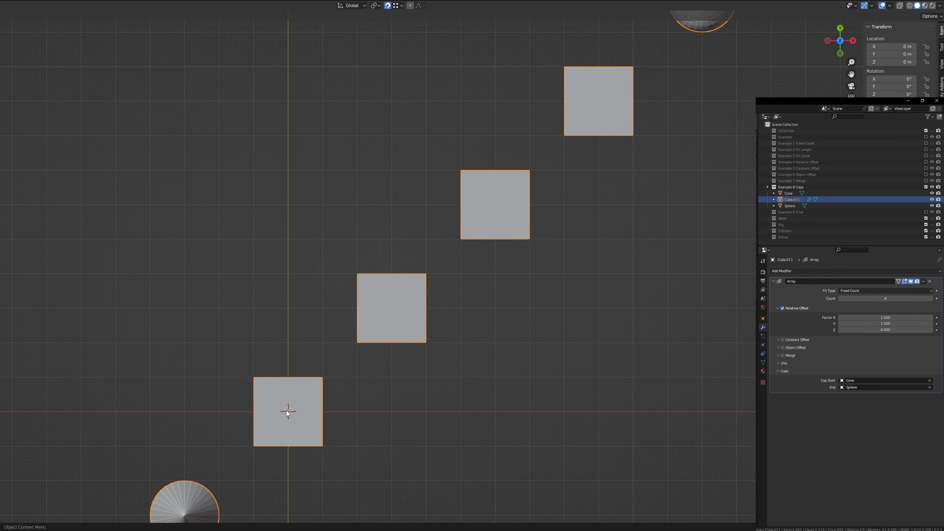
{"action": "middle_click_drag", "start_coordinate": [647, 193], "coordinate": [521, 396], "text": "shift"}
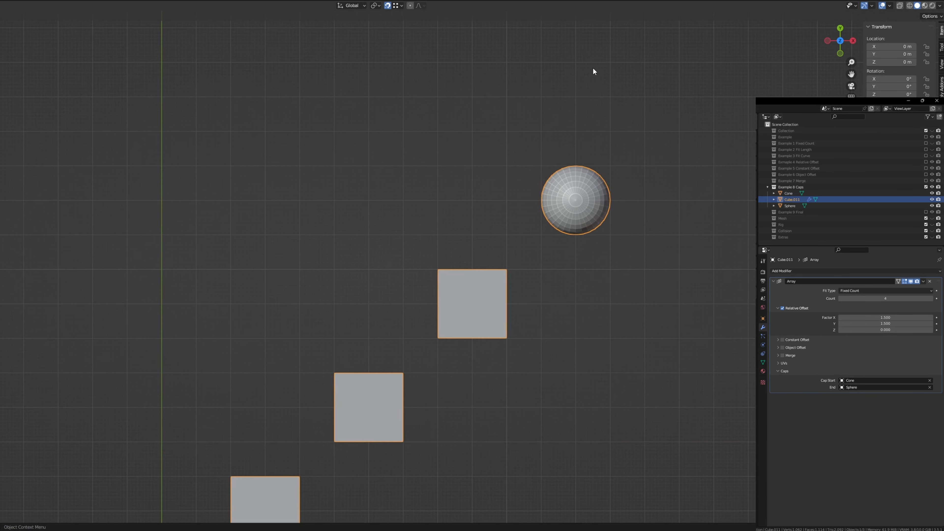
{"action": "middle_click_drag", "start_coordinate": [287, 323], "coordinate": [483, 431]}
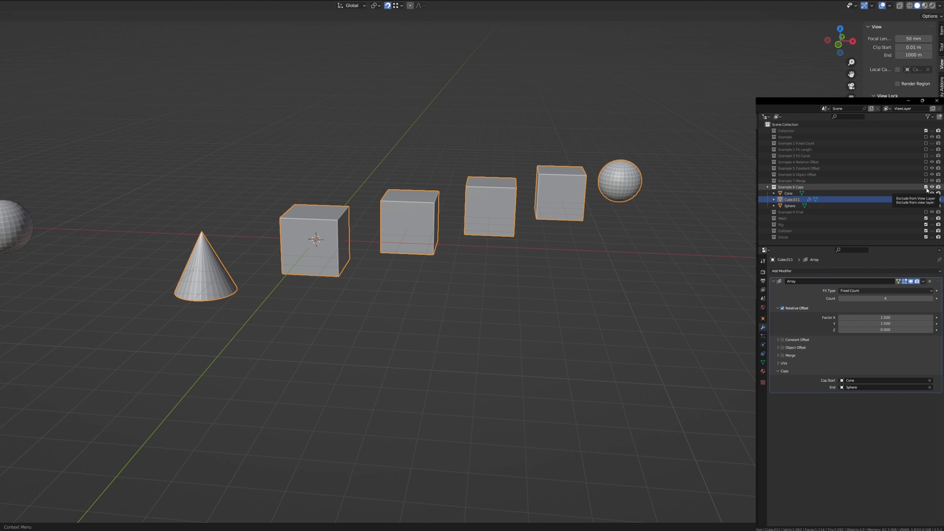
Expand the Array modifier's UVs settings in place of the Caps settings and try out the U and V offsets
{"action": "left_click", "coordinate": [778, 371]}
{"action": "left_click", "coordinate": [779, 363]}
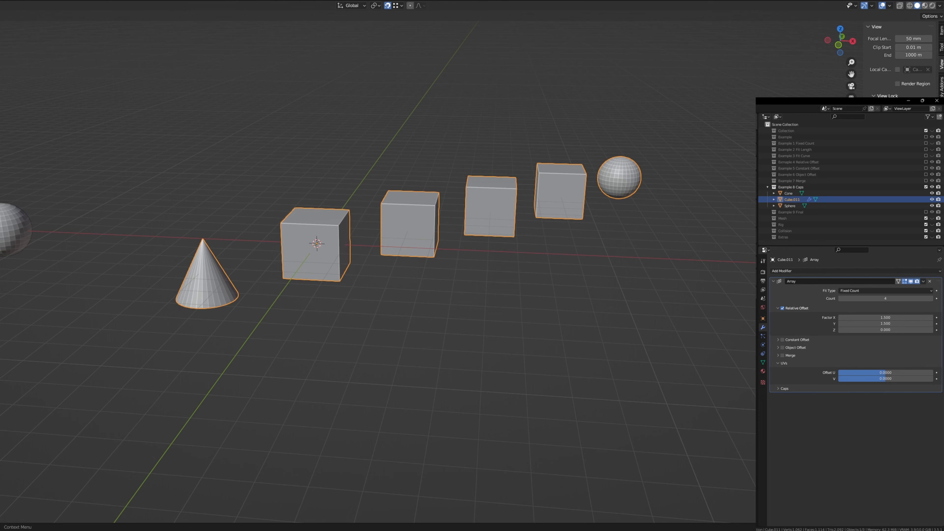
{"action": "mouse_move", "coordinate": [684, 468]}
{"action": "middle_mouse_down"}
{"action": "mouse_move", "coordinate": [658, 472]}
{"action": "mouse_move", "coordinate": [679, 473]}
{"action": "middle_mouse_up"}
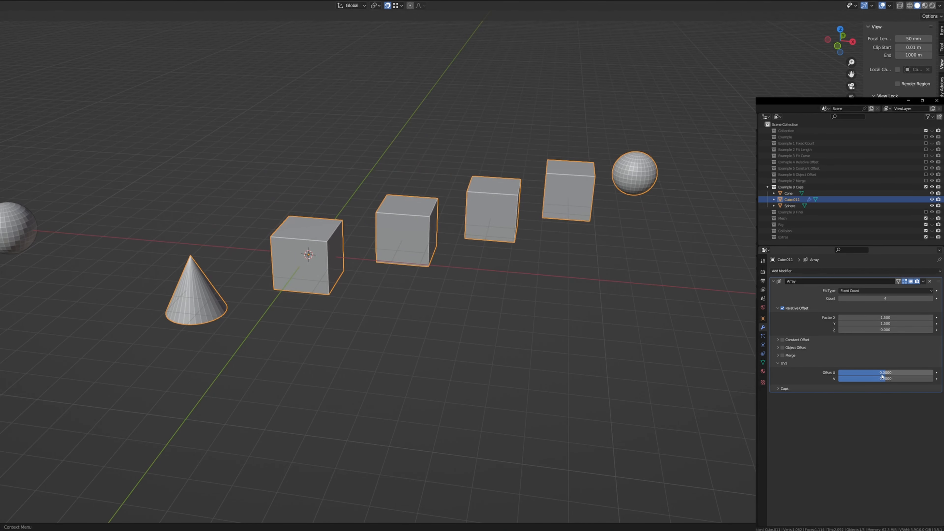
{"action": "left_click_drag", "start_coordinate": [867, 372], "coordinate": [895, 380]}
{"action": "left_click", "coordinate": [893, 373]}
{"action": "left_click", "coordinate": [894, 380]}
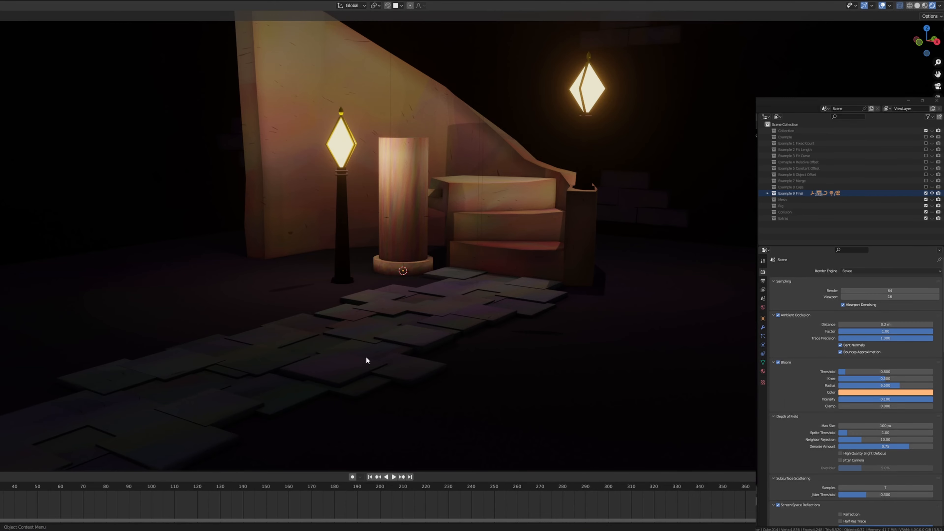
View the final example scene through the camera, play its animation and stop it
{"action": "mouse_move", "coordinate": [443, 207]}
{"action": "middle_mouse_down"}
{"action": "mouse_move", "coordinate": [437, 235]}
{"action": "mouse_move", "coordinate": [444, 211]}
{"action": "middle_mouse_up"}
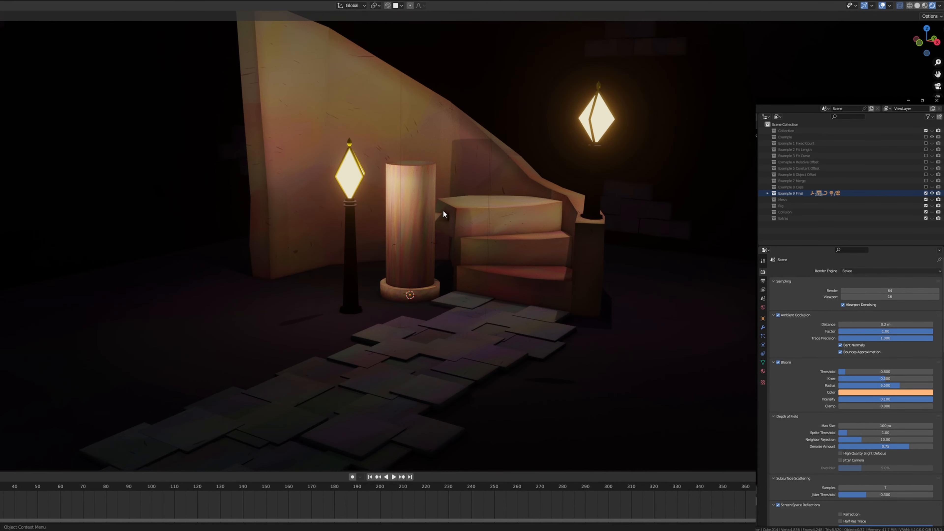
{"action": "key", "text": "KP_0"}
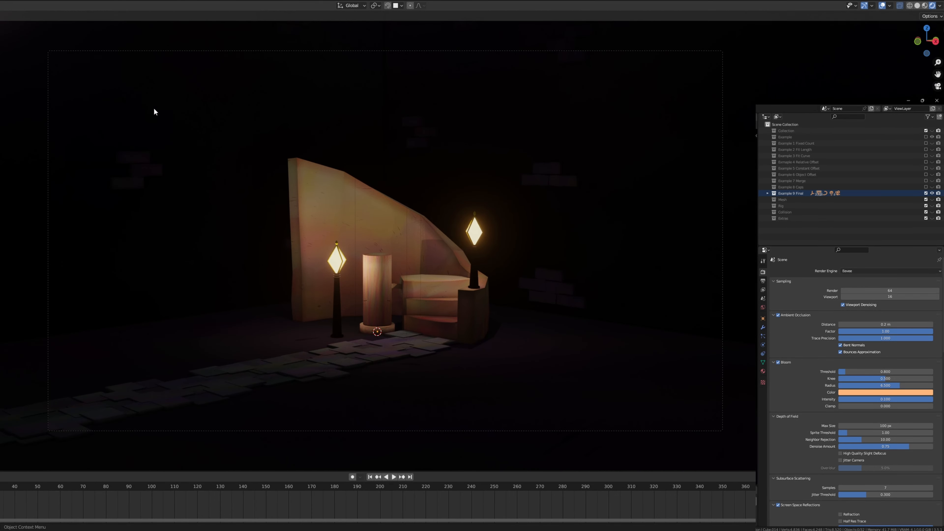
{"action": "left_click", "coordinate": [395, 477]}
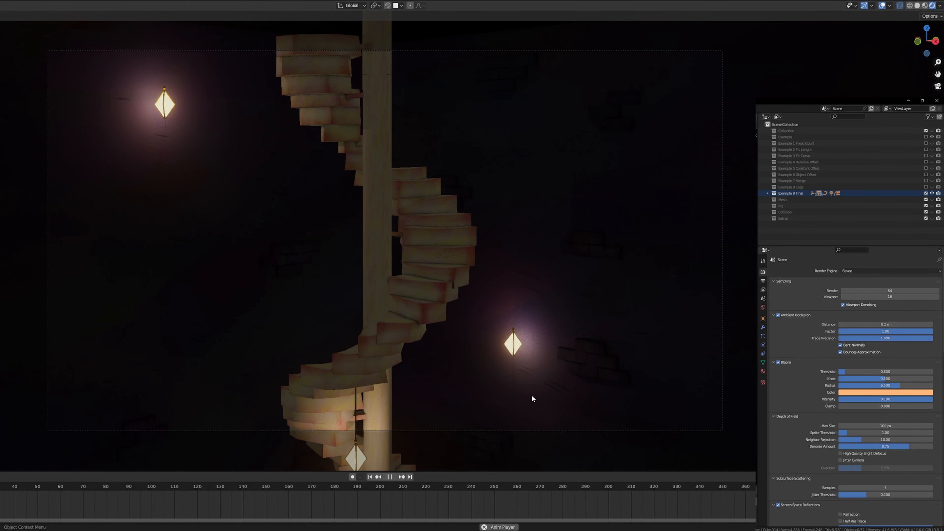
{"action": "key", "text": "space"}
Examine the final scene's central cylinder and stair steps up close, selecting each in turn
{"action": "scroll", "coordinate": [464, 296], "scroll_direction": "up", "scroll_amount": 5}
{"action": "middle_click_drag", "start_coordinate": [473, 290], "coordinate": [324, 303]}
{"action": "scroll", "coordinate": [462, 308], "scroll_direction": "down", "scroll_amount": 4}
{"action": "left_click", "coordinate": [359, 254]}
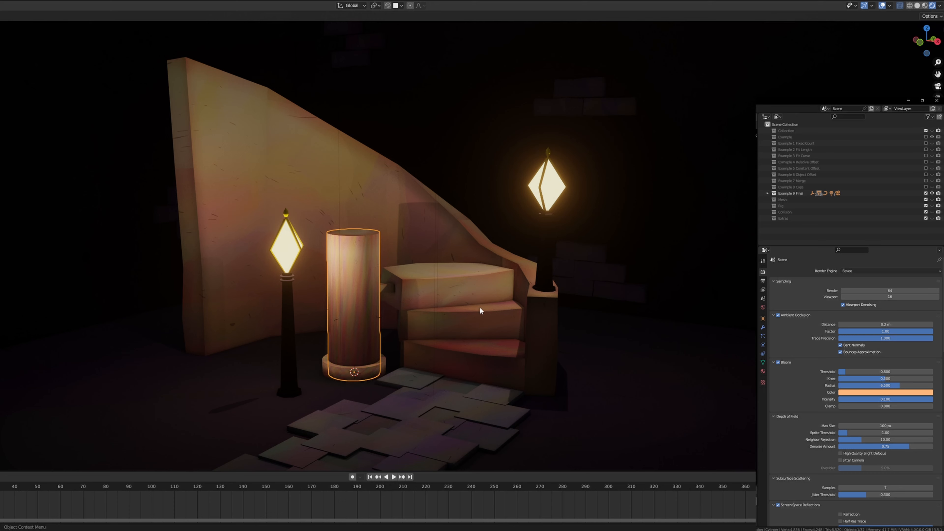
{"action": "left_click", "coordinate": [467, 293]}
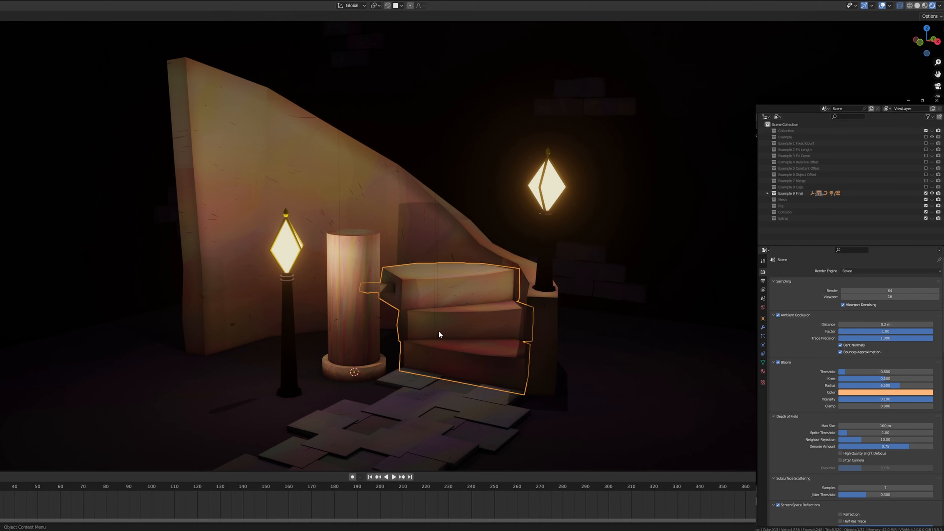
{"action": "middle_click_drag", "start_coordinate": [463, 311], "coordinate": [472, 288]}
{"action": "scroll", "coordinate": [483, 309], "scroll_direction": "up", "scroll_amount": 3}
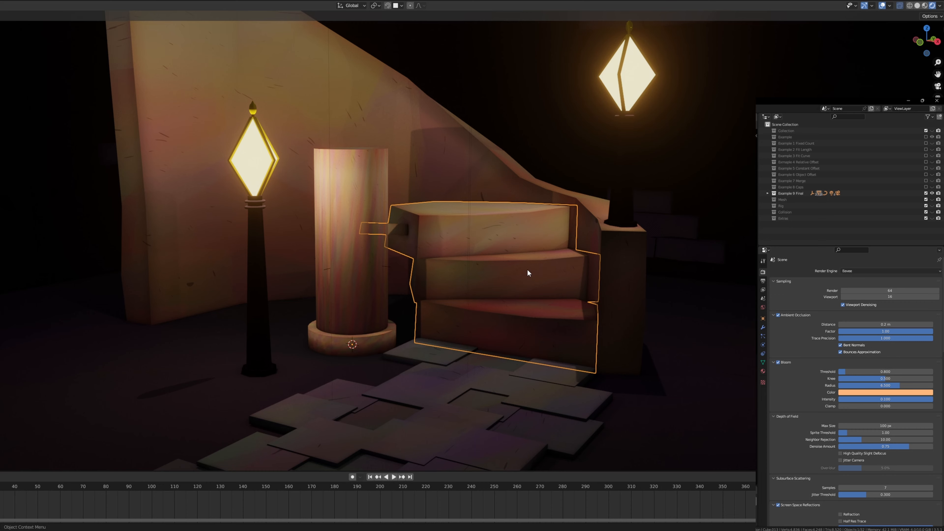
{"action": "scroll", "coordinate": [491, 296], "scroll_direction": "down", "scroll_amount": 2}
{"action": "mouse_move", "coordinate": [488, 295]}
{"action": "middle_mouse_down"}
{"action": "mouse_move", "coordinate": [374, 307]}
{"action": "mouse_move", "coordinate": [499, 299]}
{"action": "middle_mouse_up"}
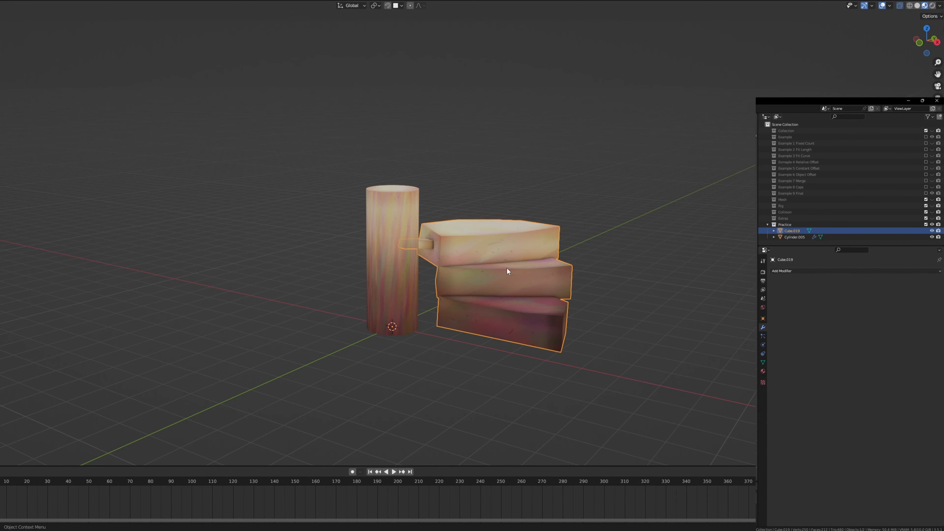
Review the Array modifier on the Practice collection's cylinder, and select the stair-step object Cube.019
{"action": "left_click", "coordinate": [387, 272]}
{"action": "left_click", "coordinate": [636, 318]}
{"action": "middle_click_drag", "start_coordinate": [637, 318], "coordinate": [636, 322]}
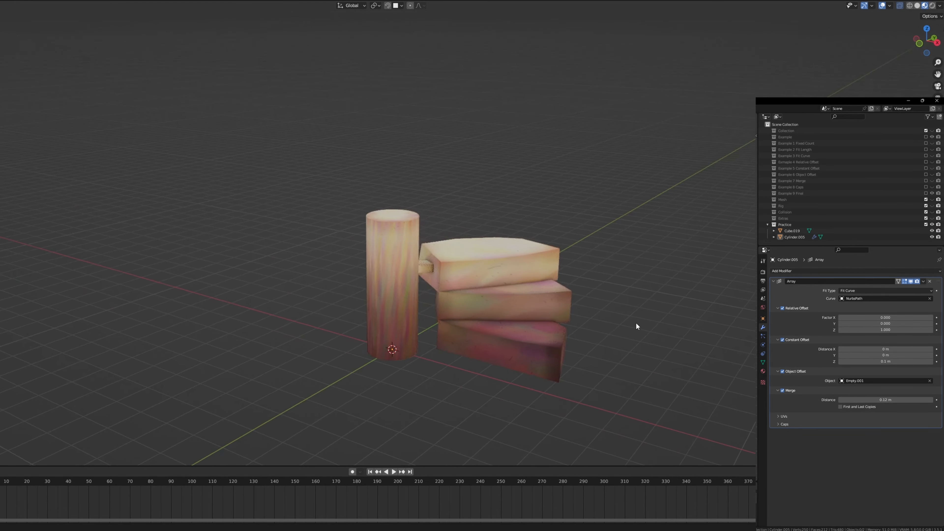
{"action": "left_click", "coordinate": [519, 329]}
{"action": "middle_click_drag", "start_coordinate": [520, 329], "coordinate": [569, 330]}
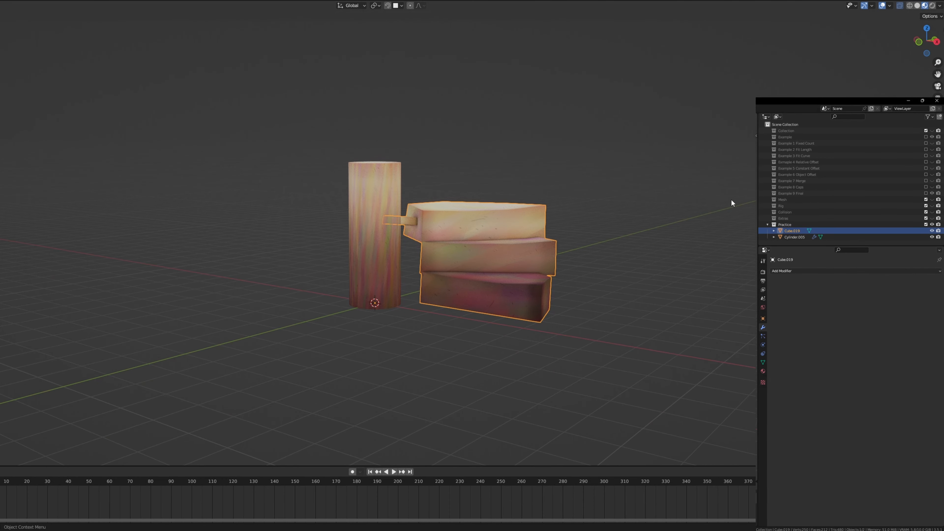
Add an Array modifier to the stair-step object and set its fit type to Fit Curve
{"action": "left_click", "coordinate": [820, 271]}
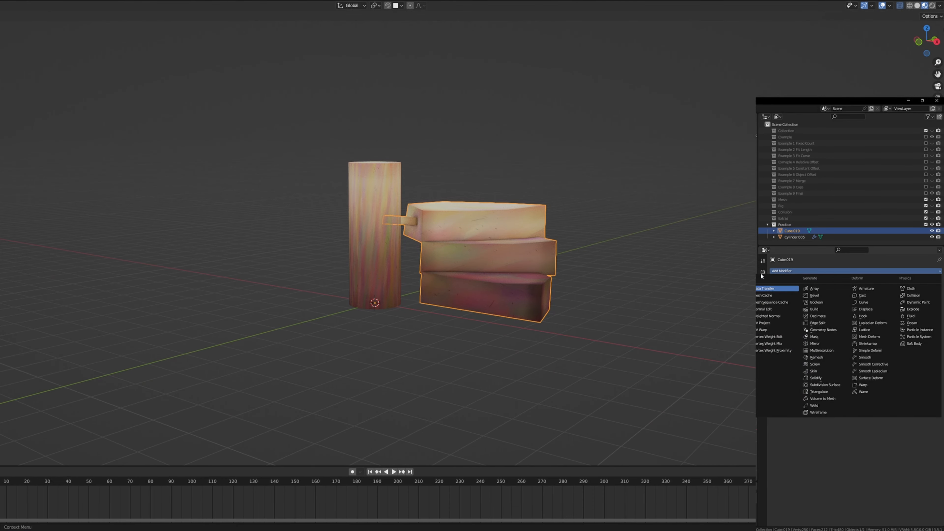
{"action": "left_click", "coordinate": [815, 289]}
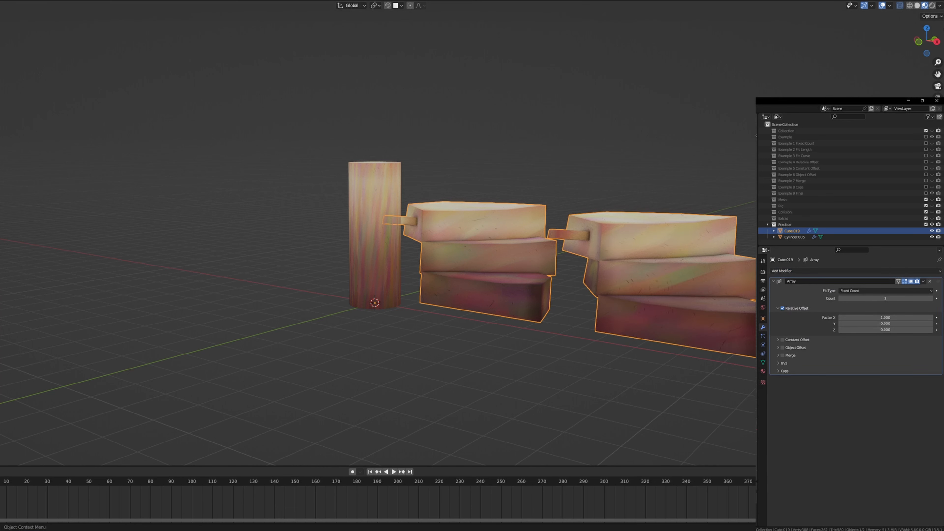
{"action": "left_click", "coordinate": [868, 293]}
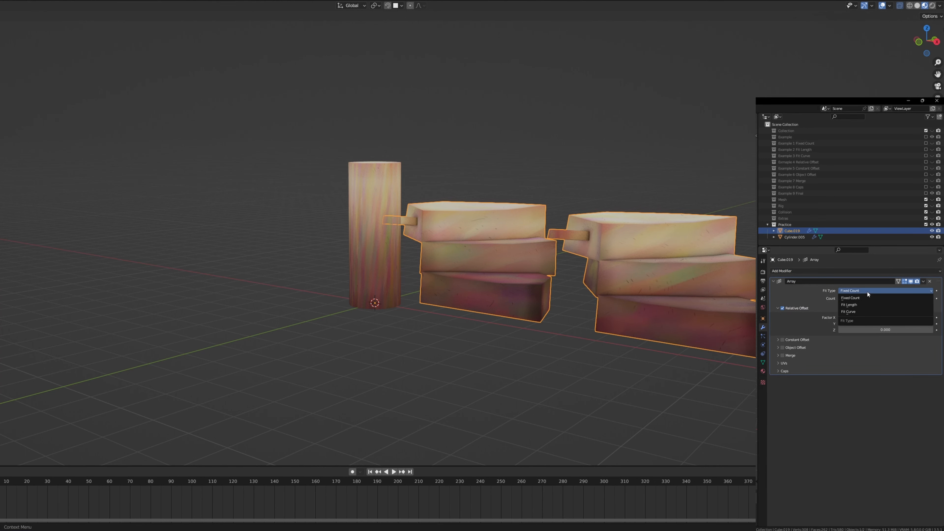
{"action": "left_click", "coordinate": [857, 313]}
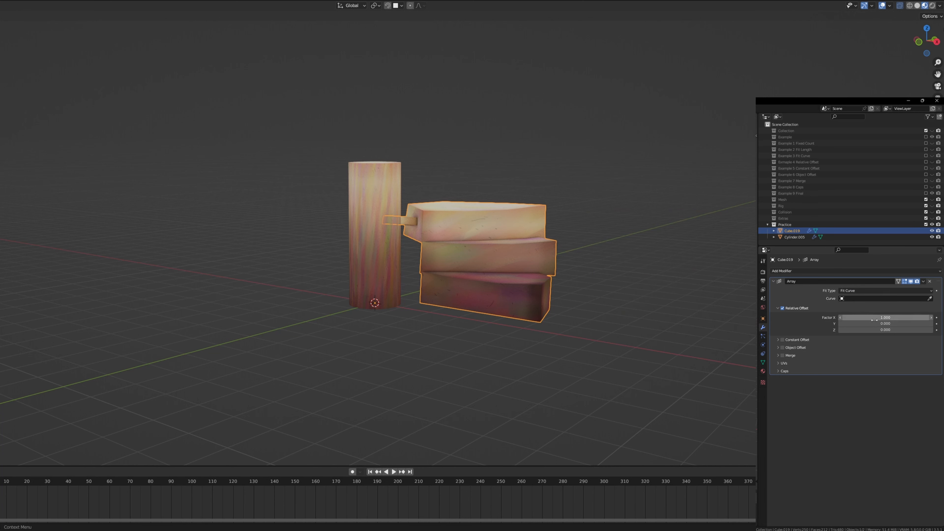
{"action": "left_click", "coordinate": [848, 299]}
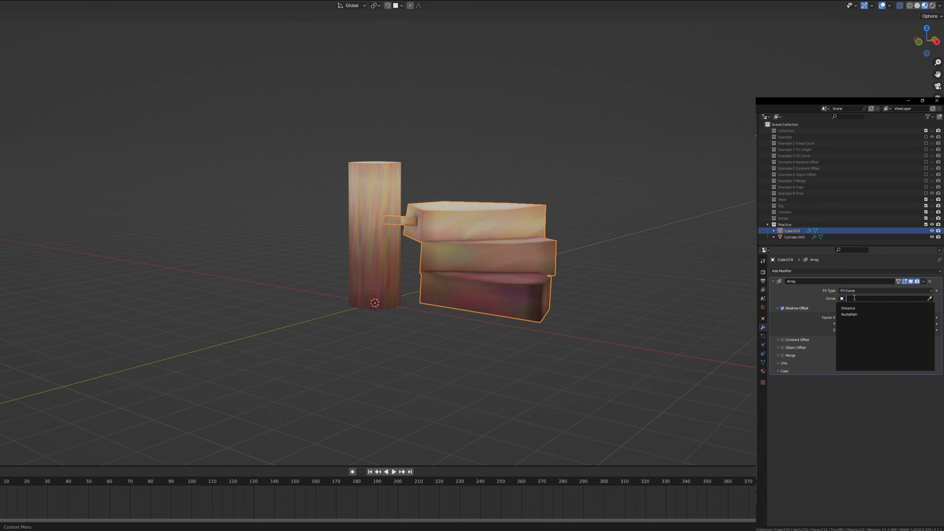
{"action": "left_click", "coordinate": [461, 358]}
Add a Path curve at the base of the cylinder and isolate it in the viewport
{"action": "middle_click_drag", "start_coordinate": [398, 358], "coordinate": [452, 352]}
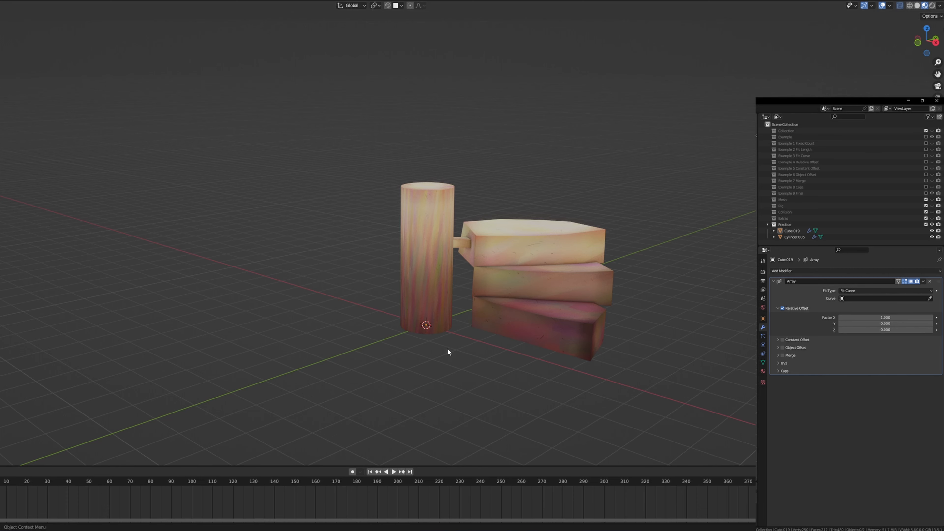
{"action": "key", "text": "shift+a"}
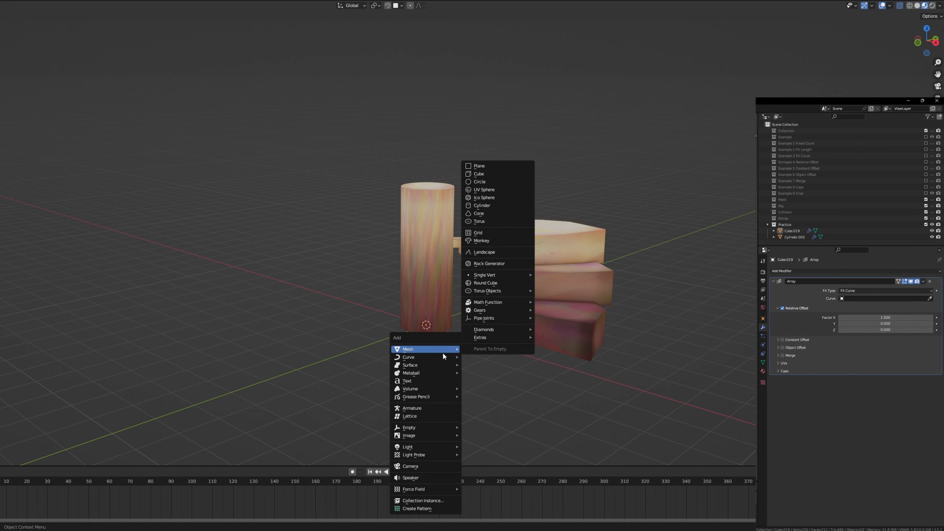
{"action": "mouse_move", "coordinate": [413, 360]}
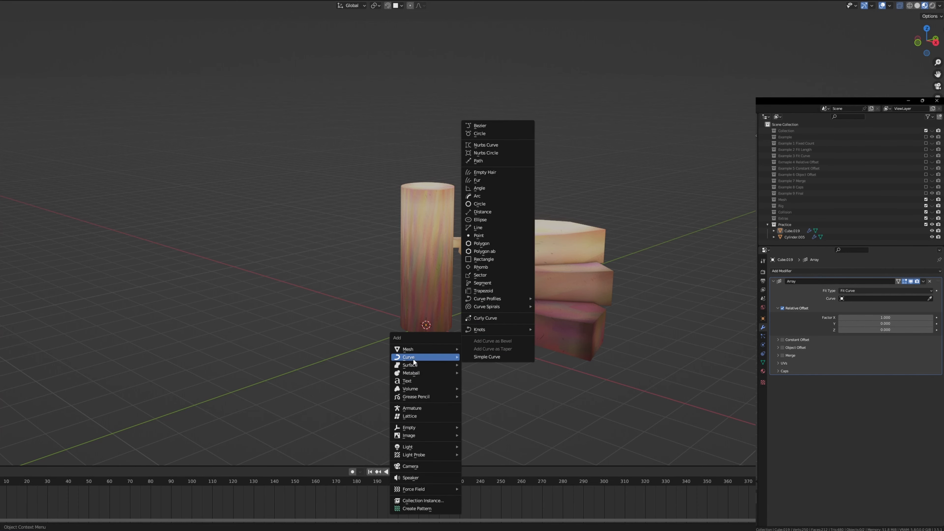
{"action": "left_click", "coordinate": [483, 161]}
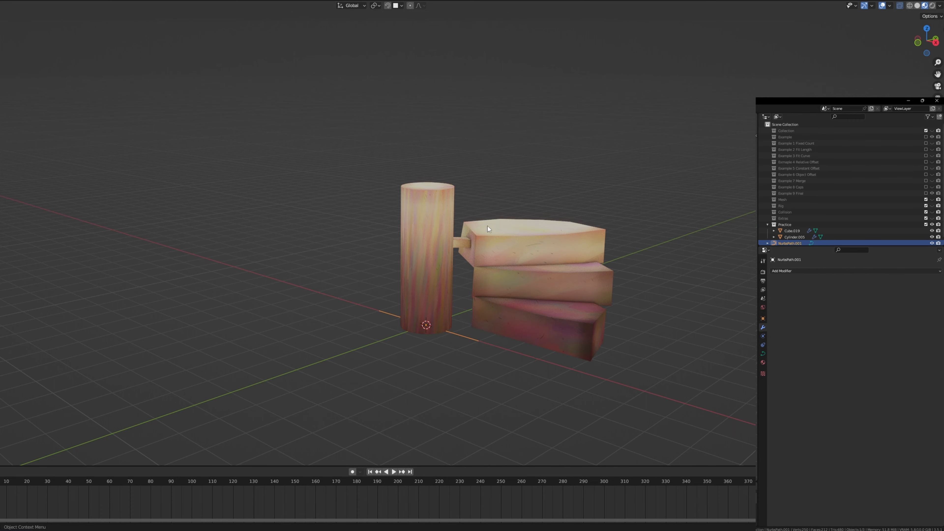
{"action": "middle_click_drag", "start_coordinate": [444, 358], "coordinate": [474, 343]}
{"action": "key", "text": "g"}
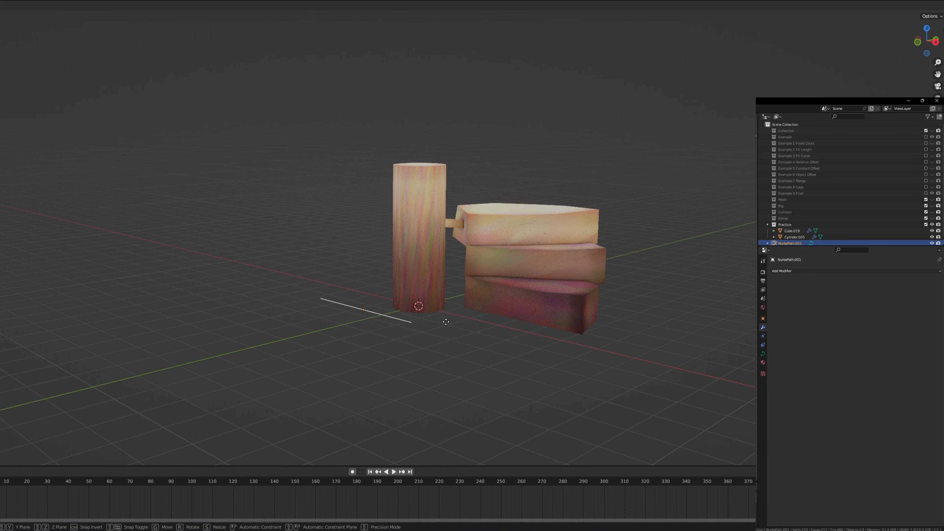
{"action": "right_click", "coordinate": [446, 322]}
{"action": "left_click", "coordinate": [468, 361]}
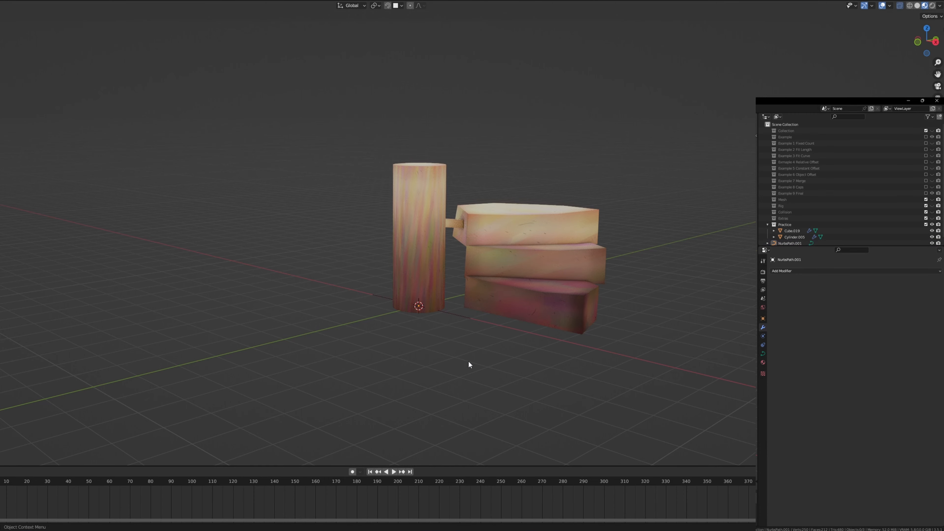
{"action": "left_click", "coordinate": [464, 316]}
{"action": "key", "text": "KP_Divide"}
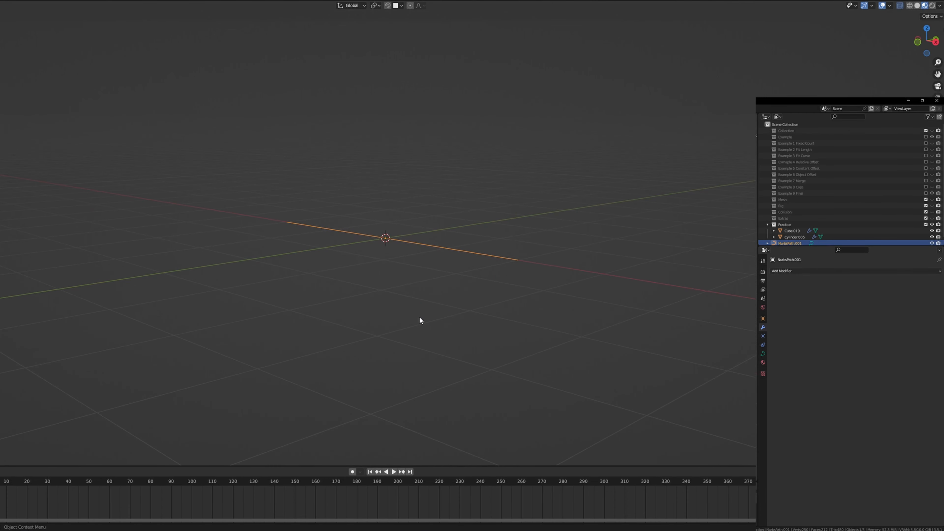
Rotate the path 90 degrees about the Y axis to stand it upright
{"action": "key", "text": "s"}
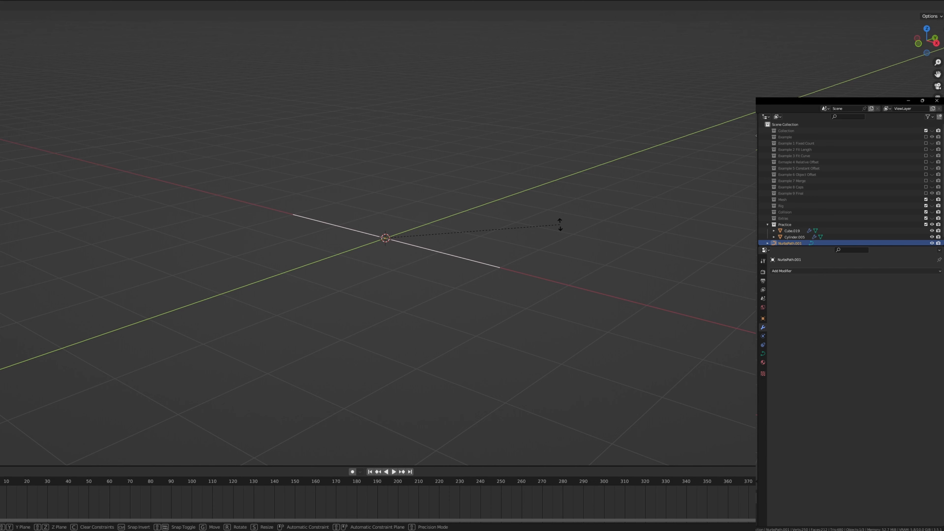
{"action": "type", "text": "ry90"}
{"action": "key", "text": "Return"}
Delete the path's inner control points, keeping only its two end points
{"action": "key", "text": "Tab"}
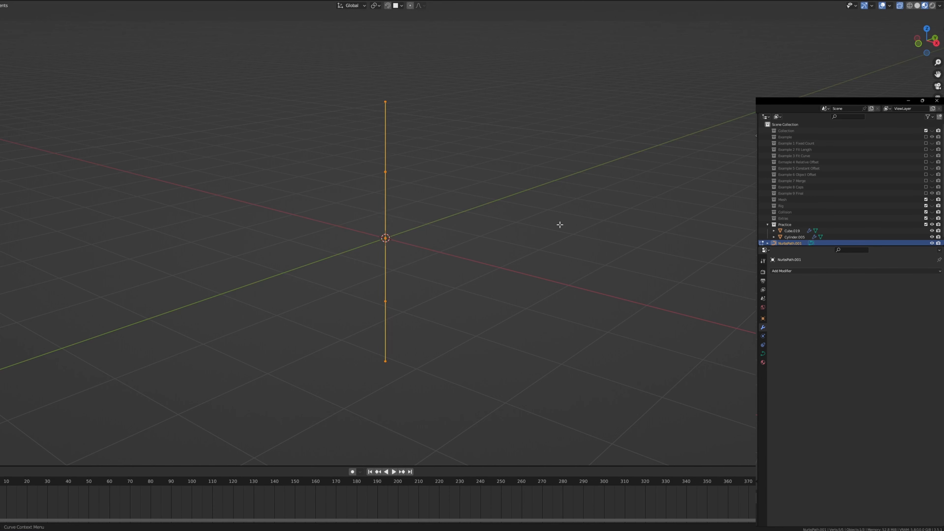
{"action": "left_click_drag", "start_coordinate": [463, 335], "coordinate": [329, 152]}
{"action": "middle_click_drag", "start_coordinate": [547, 235], "coordinate": [515, 234]}
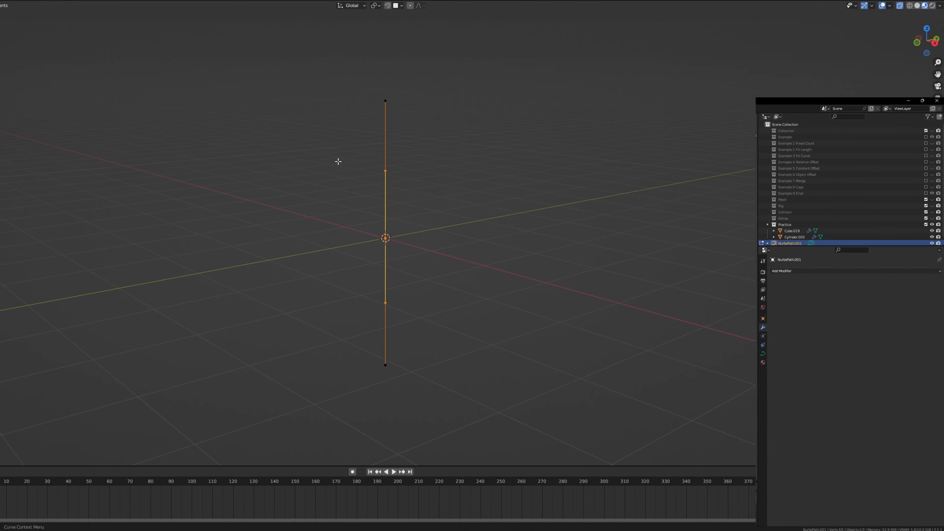
{"action": "key", "text": "x"}
{"action": "left_click", "coordinate": [458, 190]}
Move the path's bottom point up along Z to the world origin, then finish editing and bring the other objects back into view
{"action": "left_click", "coordinate": [936, 43]}
{"action": "left_click_drag", "start_coordinate": [515, 394], "coordinate": [259, 310]}
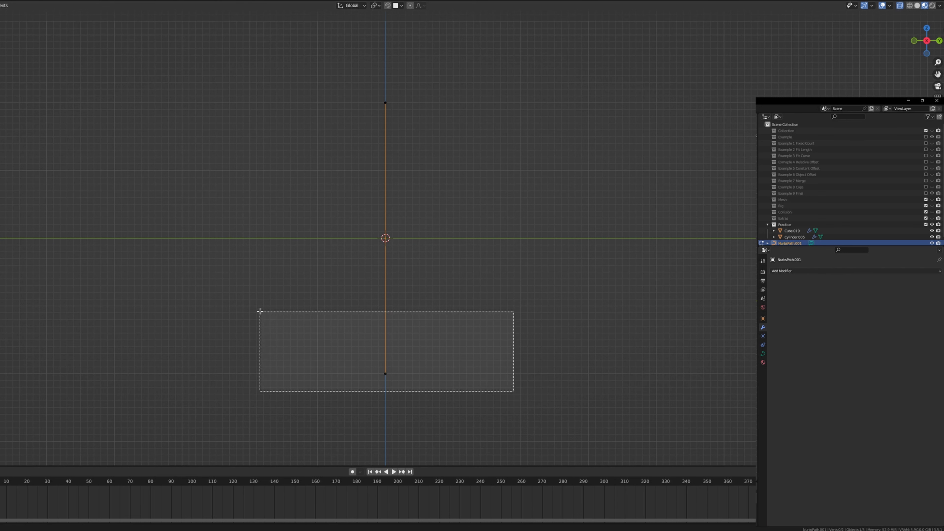
{"action": "key", "text": "g"}
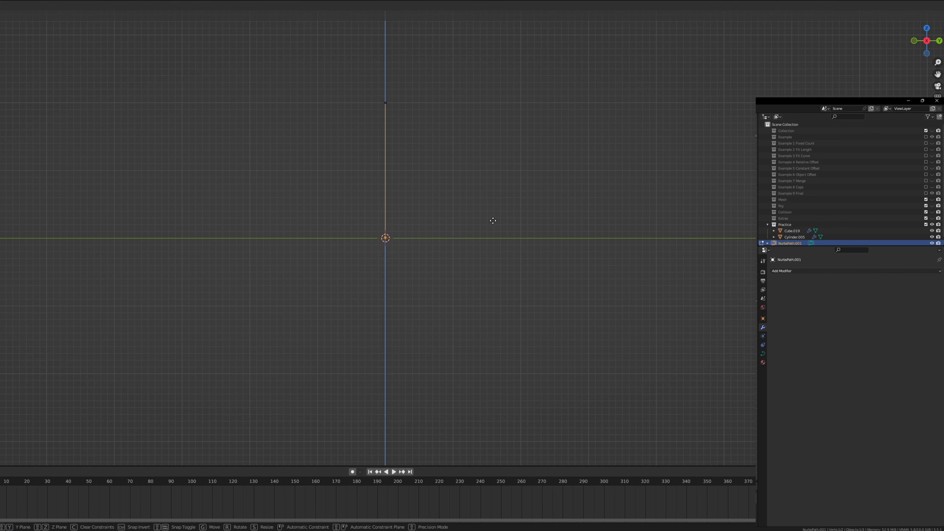
{"action": "left_click", "coordinate": [493, 221]}
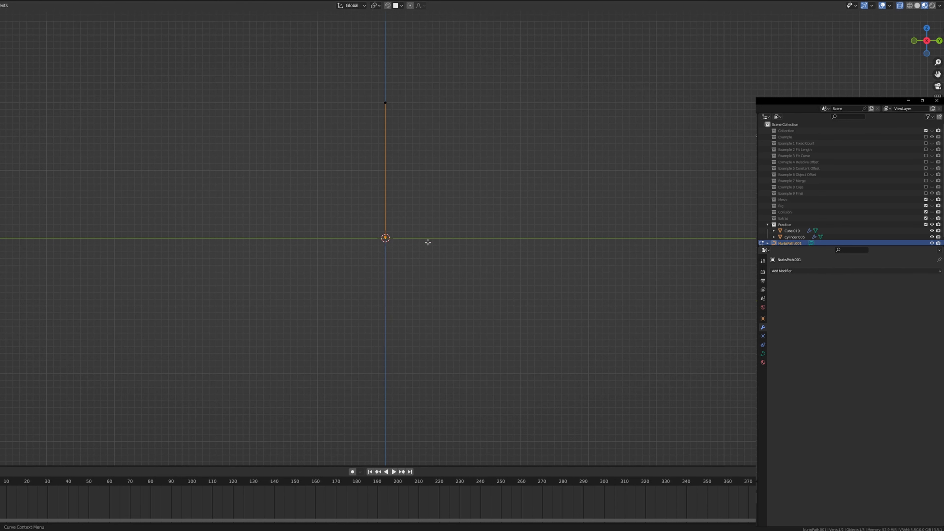
{"action": "middle_click_drag", "start_coordinate": [406, 222], "coordinate": [373, 259]}
{"action": "key", "text": "Tab"}
{"action": "left_click", "coordinate": [443, 272]}
{"action": "key", "text": "KP_Divide"}
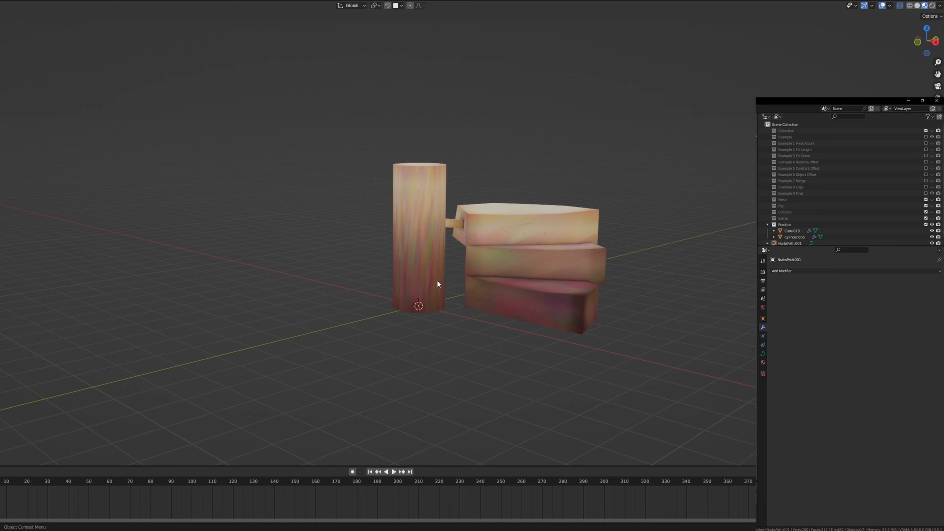
Compare the Array modifier settings of the cylinder and the stair steps
{"action": "middle_click_drag", "start_coordinate": [457, 355], "coordinate": [466, 352]}
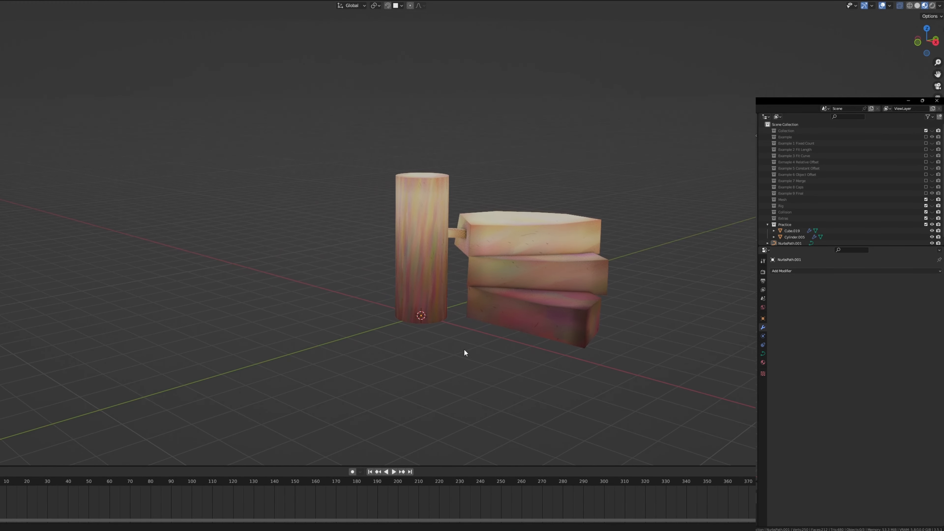
{"action": "left_click", "coordinate": [414, 286]}
{"action": "left_click", "coordinate": [551, 286]}
{"action": "left_click", "coordinate": [418, 282]}
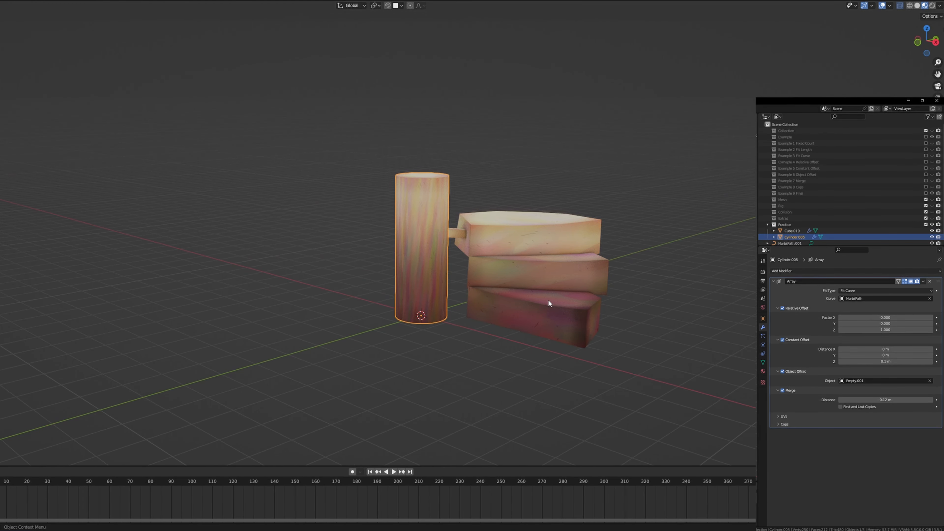
{"action": "left_click", "coordinate": [548, 302]}
Rename the new curve as Path and move it into the Practice collection
{"action": "scroll", "coordinate": [836, 214], "scroll_direction": "down", "scroll_amount": 1}
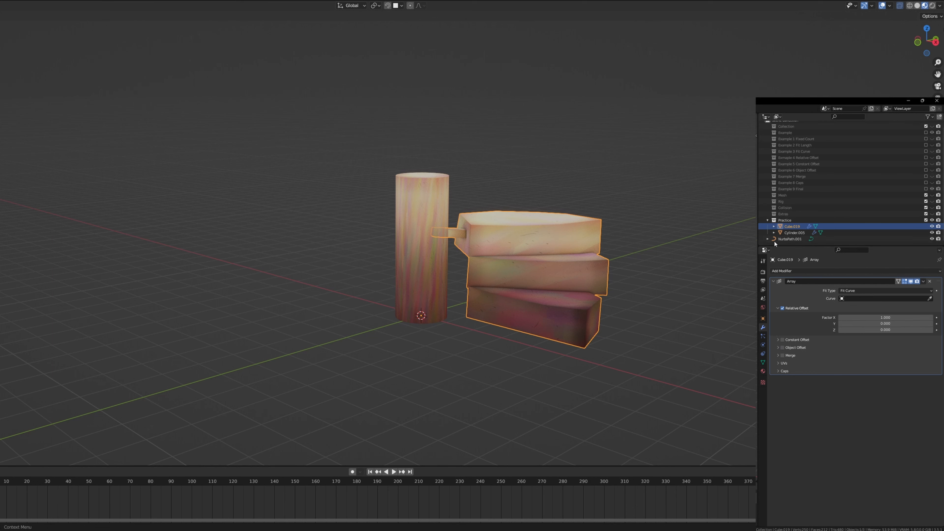
{"action": "left_click", "coordinate": [790, 239]}
{"action": "key", "text": "g"}
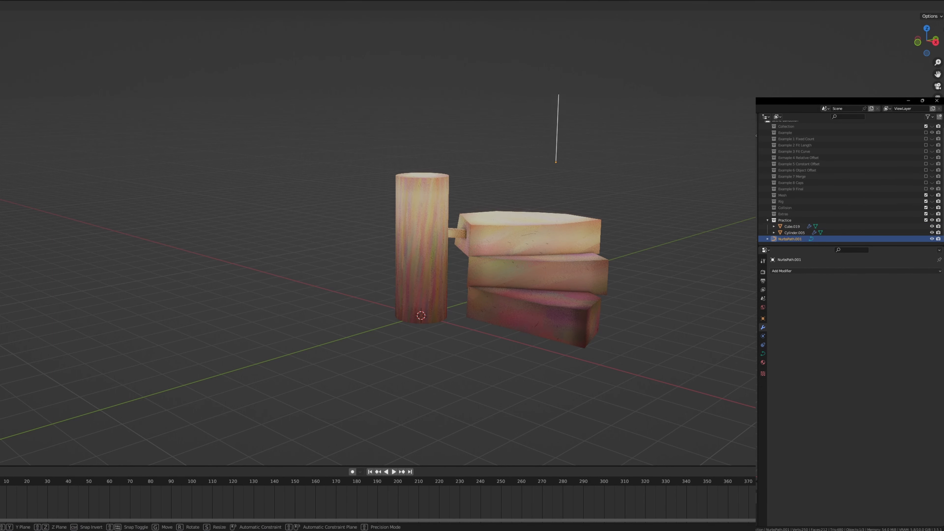
{"action": "key", "text": "Escape"}
{"action": "double_click", "coordinate": [786, 238]}
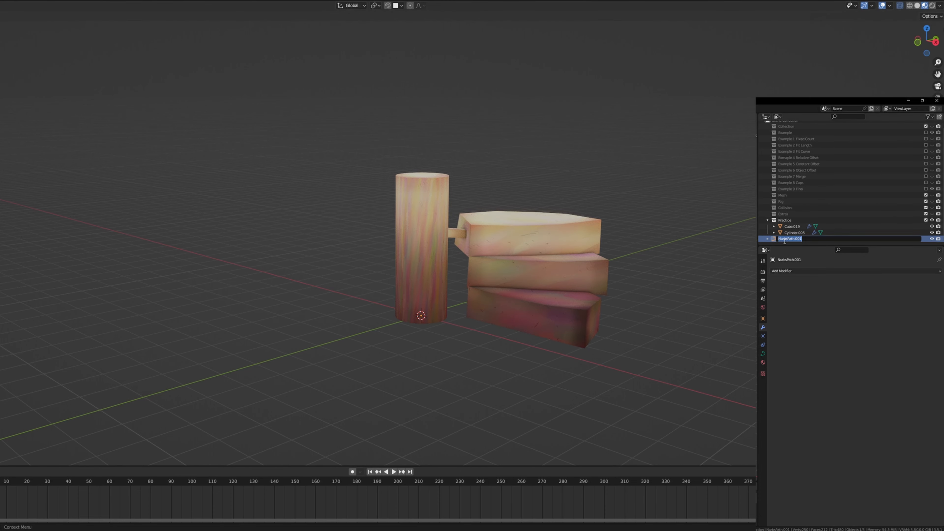
{"action": "type", "text": "Path"}
{"action": "key", "text": "Return"}
{"action": "left_click_drag", "start_coordinate": [783, 240], "coordinate": [787, 222]}
Rename the stair-step object as Stairs and the cylinder as Pillar
{"action": "left_click", "coordinate": [597, 257]}
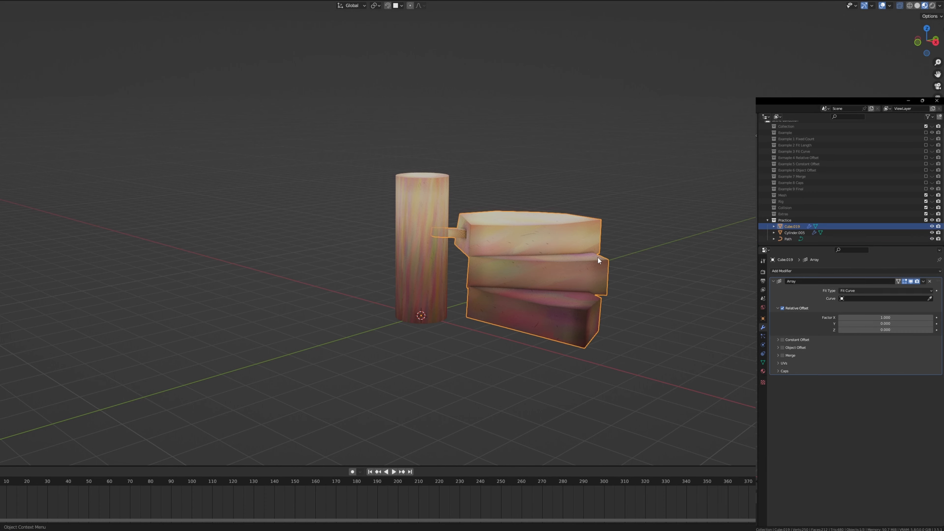
{"action": "double_click", "coordinate": [794, 227]}
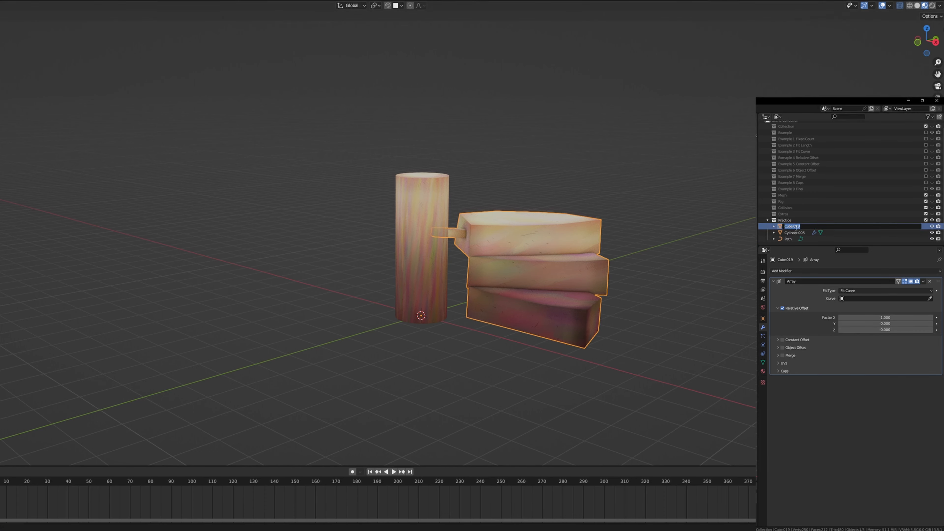
{"action": "type", "text": "Stairs"}
{"action": "key", "text": "Return"}
{"action": "left_click", "coordinate": [414, 208]}
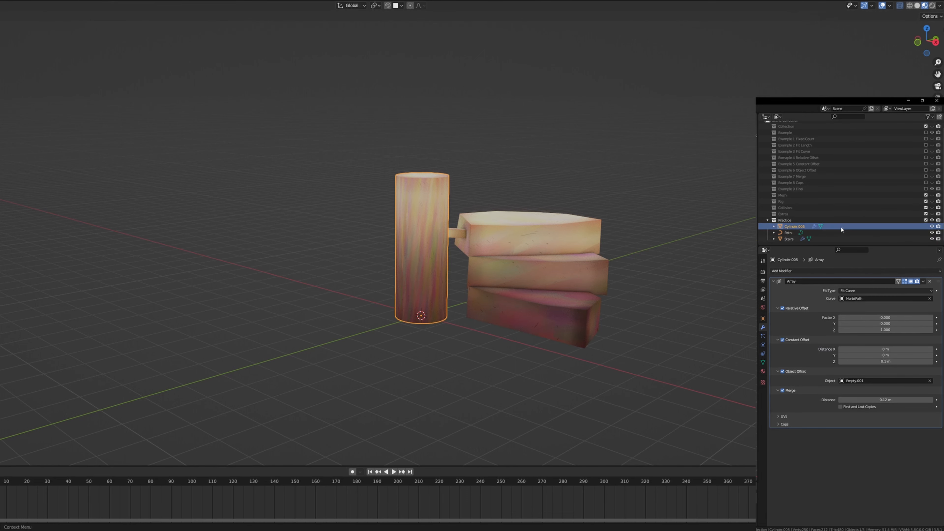
{"action": "double_click", "coordinate": [795, 227]}
{"action": "type", "text": "Pillar"}
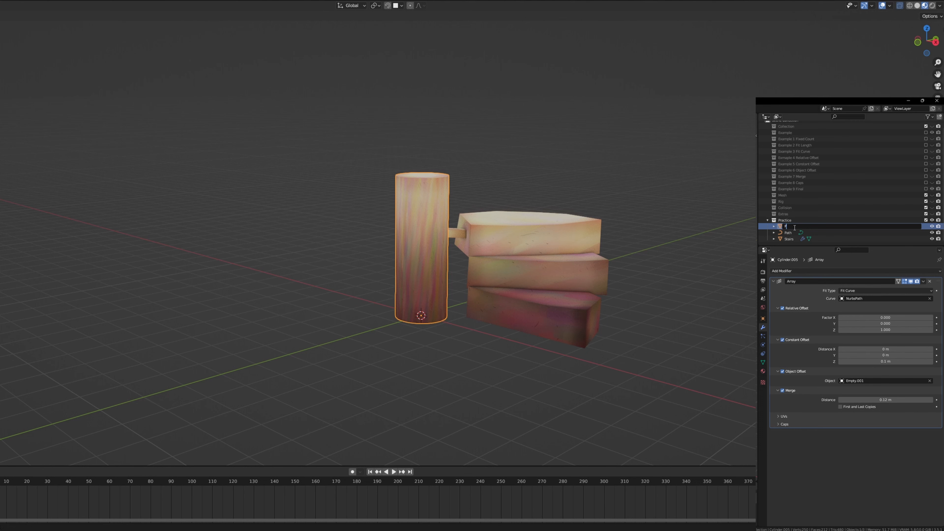
{"action": "key", "text": "Return"}
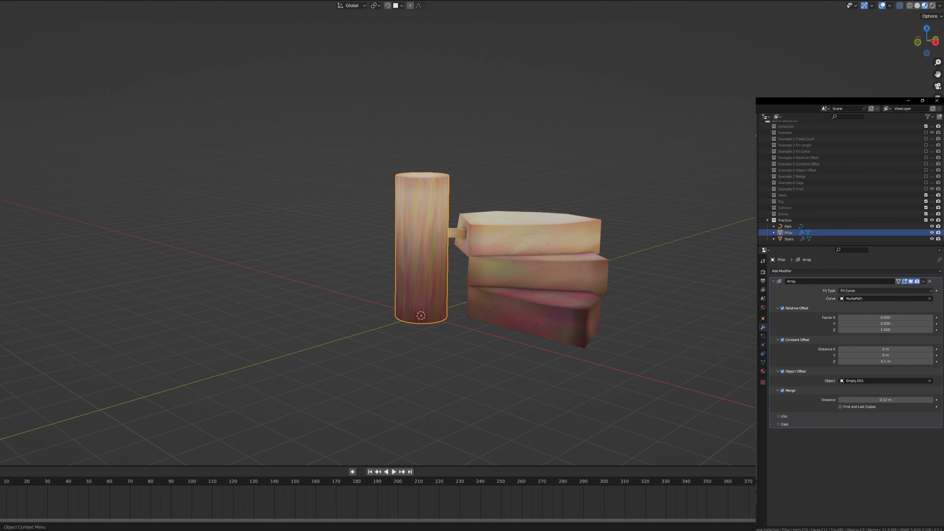
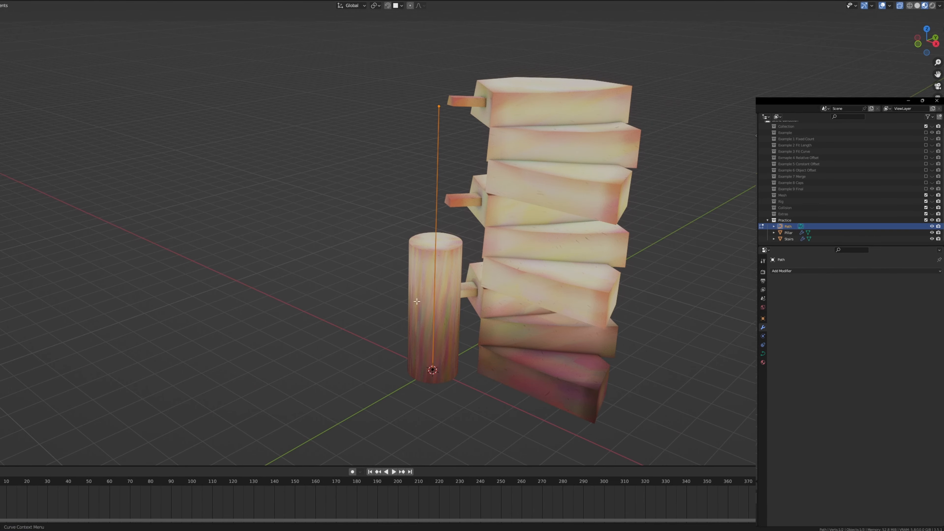
Finish editing the path and enable Constant Offset in the Stairs object's Array modifier
{"action": "middle_click_drag", "start_coordinate": [417, 301], "coordinate": [500, 315]}
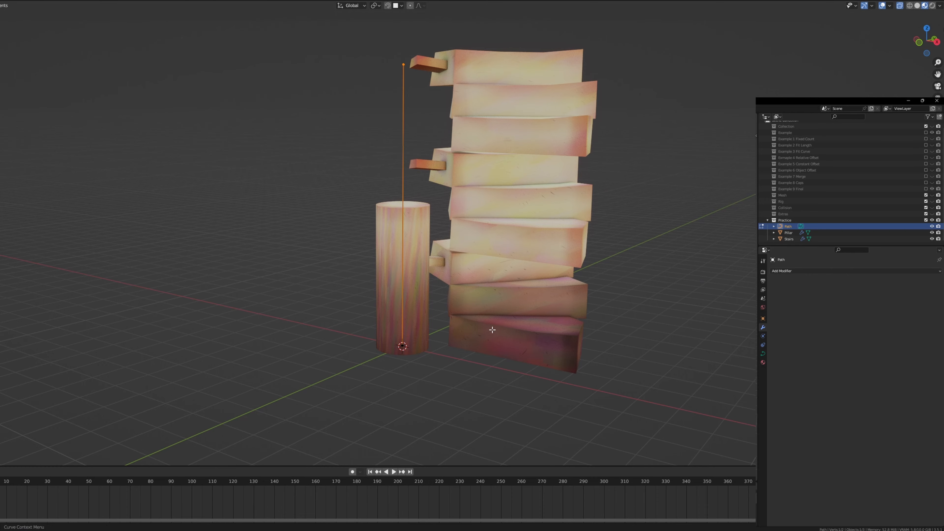
{"action": "key", "text": "Tab"}
{"action": "scroll", "coordinate": [636, 296], "scroll_direction": "down", "scroll_amount": 2}
{"action": "scroll", "coordinate": [540, 295], "scroll_direction": "up", "scroll_amount": 2}
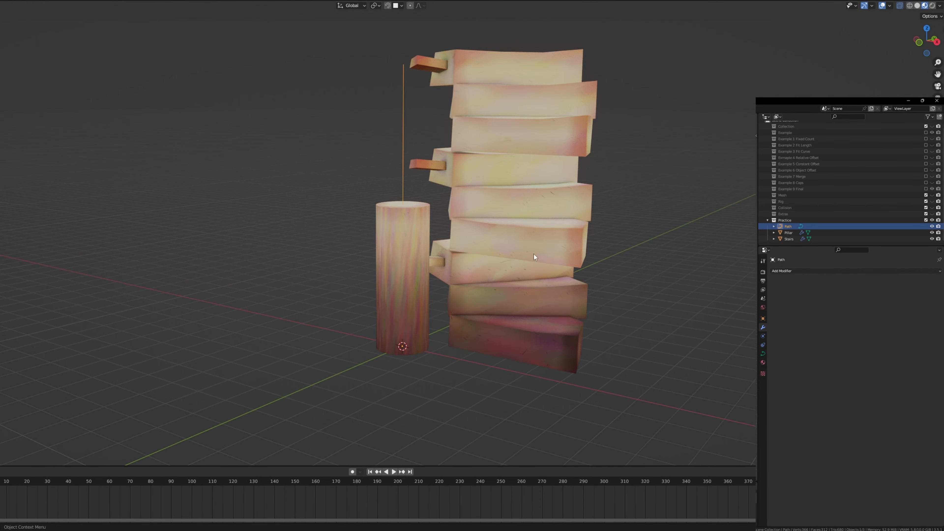
{"action": "left_click", "coordinate": [533, 253]}
{"action": "mouse_move", "coordinate": [533, 253]}
{"action": "middle_mouse_down", "text": "shift"}
{"action": "mouse_move", "coordinate": [532, 217]}
{"action": "mouse_move", "coordinate": [535, 236]}
{"action": "mouse_move", "coordinate": [548, 246]}
{"action": "middle_mouse_up", "text": "shift"}
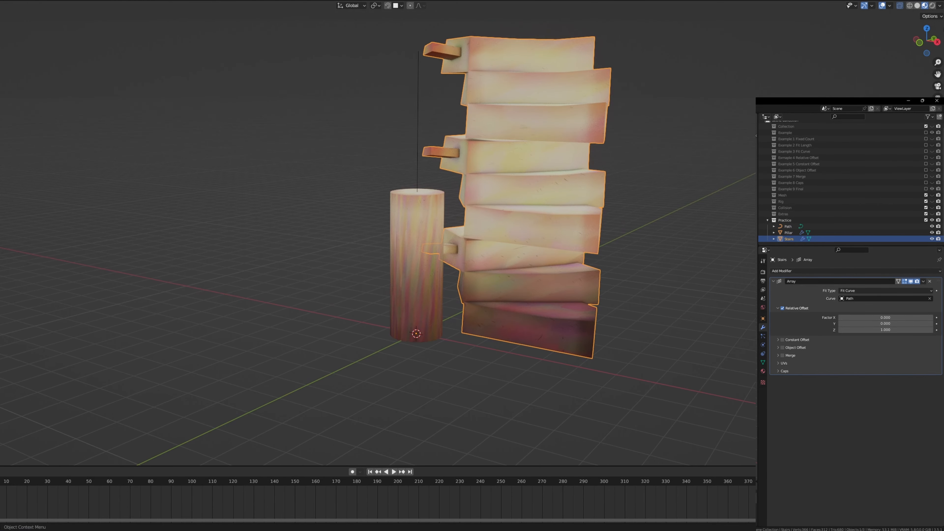
{"action": "left_click", "coordinate": [778, 340]}
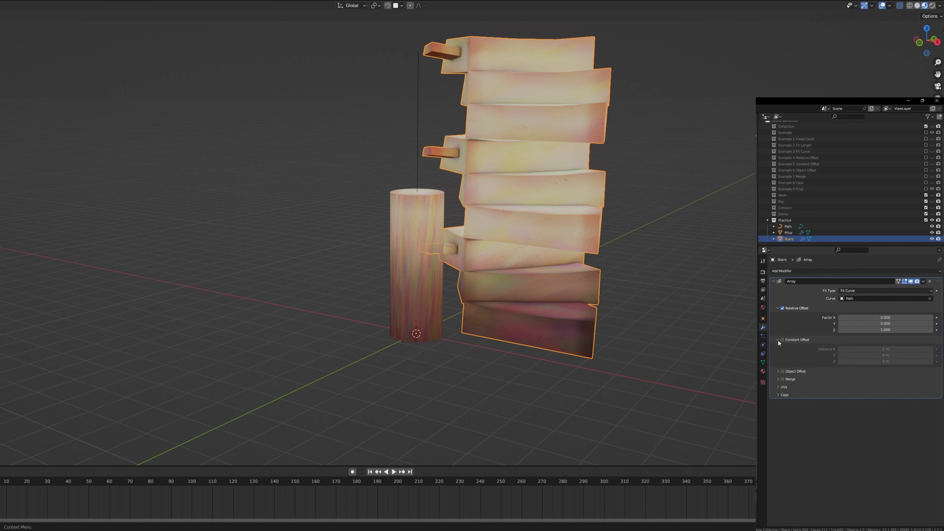
{"action": "left_click", "coordinate": [783, 340]}
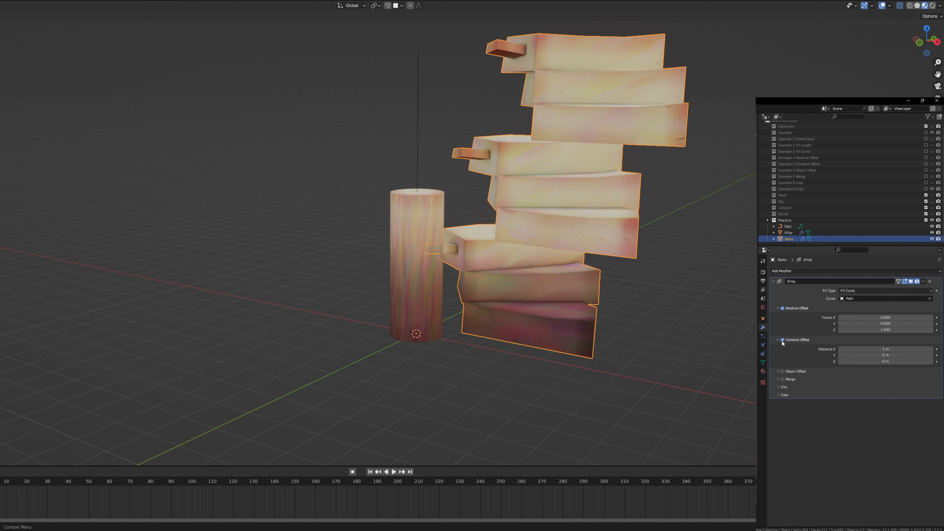
Set the Stairs array's constant offset distance to 0 m on X and -0.4 m on Z
{"action": "left_click", "coordinate": [883, 350]}
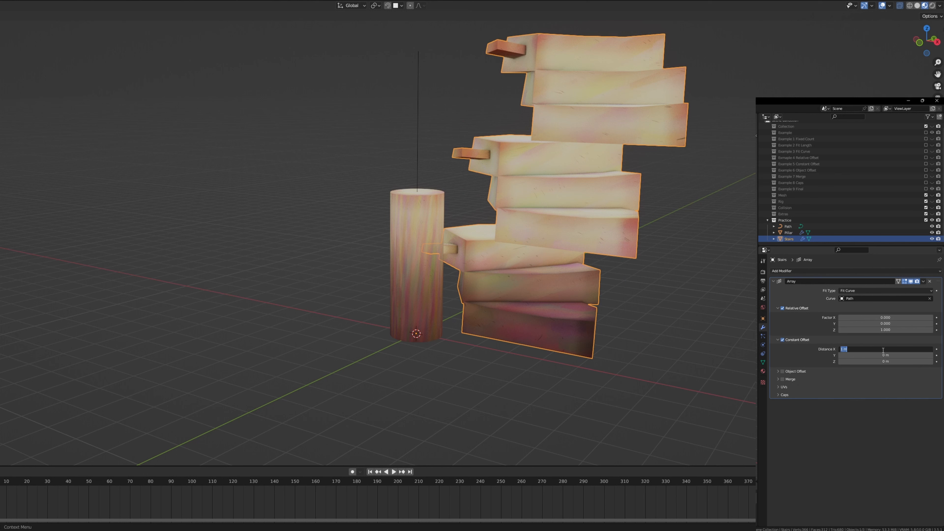
{"action": "type", "text": "0"}
{"action": "key", "text": "Return"}
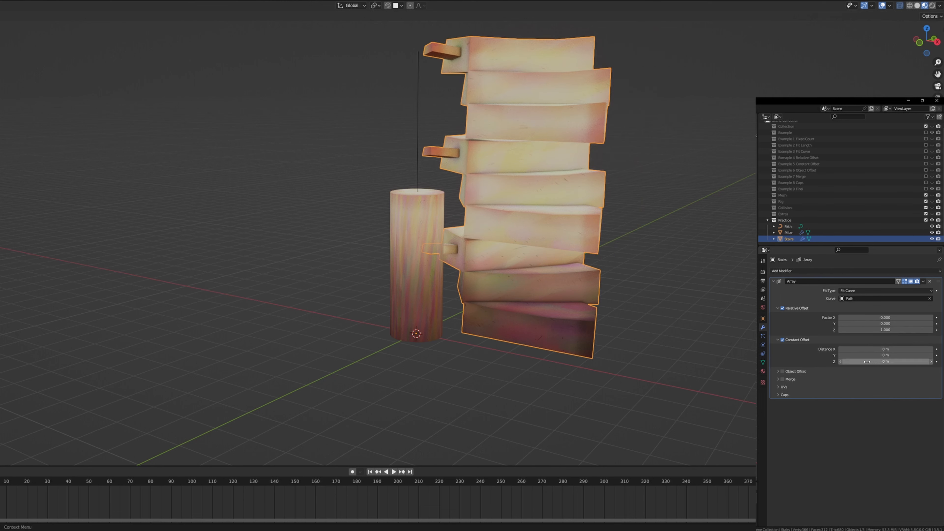
{"action": "left_click", "coordinate": [868, 362]}
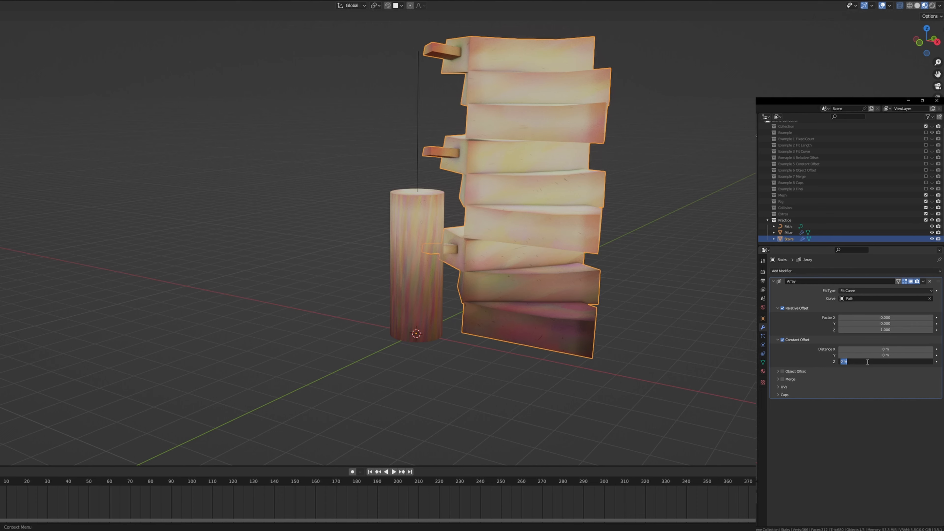
{"action": "left_click", "coordinate": [848, 384]}
{"action": "mouse_move", "coordinate": [870, 362]}
{"action": "left_mouse_down"}
{"action": "mouse_move", "coordinate": [861, 363]}
{"action": "mouse_move", "coordinate": [920, 362]}
{"action": "mouse_move", "coordinate": [825, 362]}
{"action": "mouse_move", "coordinate": [882, 363]}
{"action": "mouse_move", "coordinate": [855, 362]}
{"action": "left_mouse_up"}
{"action": "left_click", "coordinate": [881, 362]}
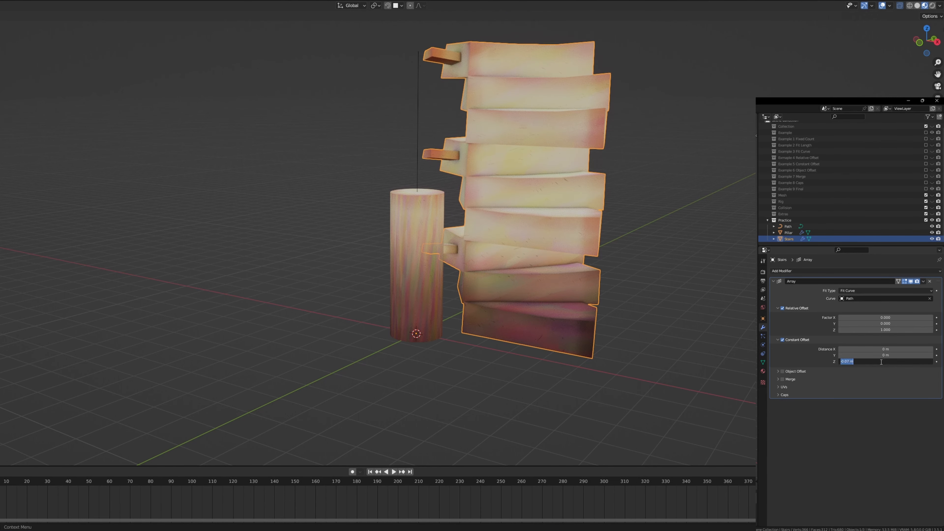
{"action": "key", "text": "BackSpace"}
{"action": "type", "text": "-0.4"}
{"action": "key", "text": "Return"}
{"action": "middle_click_drag", "start_coordinate": [221, 291], "coordinate": [489, 259]}
{"action": "scroll", "coordinate": [453, 253], "scroll_direction": "up", "scroll_amount": 3}
{"action": "scroll", "coordinate": [446, 277], "scroll_direction": "down", "scroll_amount": 5}
{"action": "scroll", "coordinate": [449, 283], "scroll_direction": "down", "scroll_amount": 2}
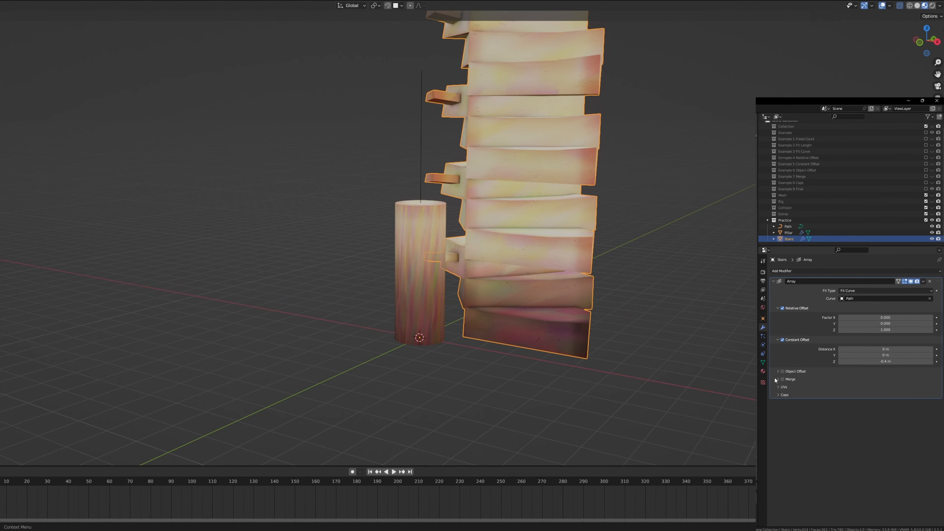
Enable Object Offset in the Stairs object's Array modifier and add a Plain Axes empty at the world origin
{"action": "left_click", "coordinate": [778, 372]}
{"action": "left_click", "coordinate": [783, 371]}
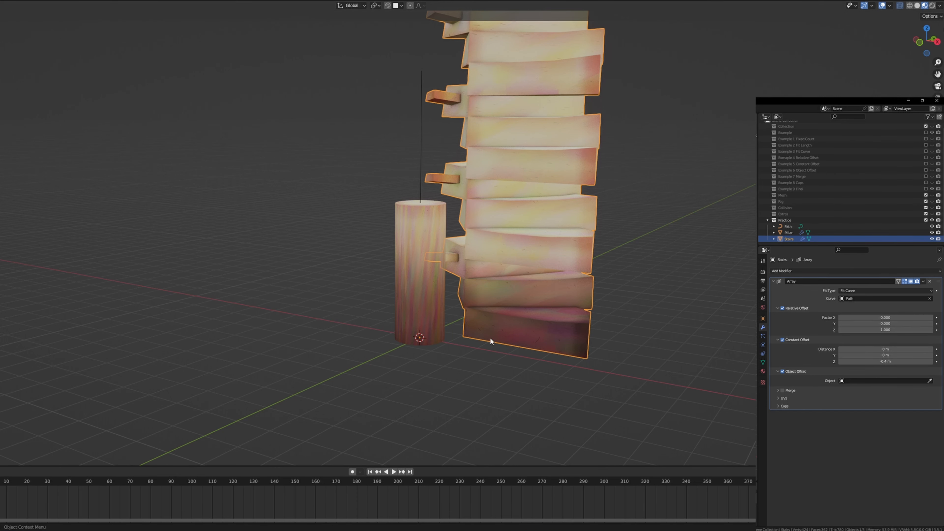
{"action": "middle_click_drag", "start_coordinate": [490, 337], "coordinate": [509, 378]}
{"action": "left_click", "coordinate": [482, 375]}
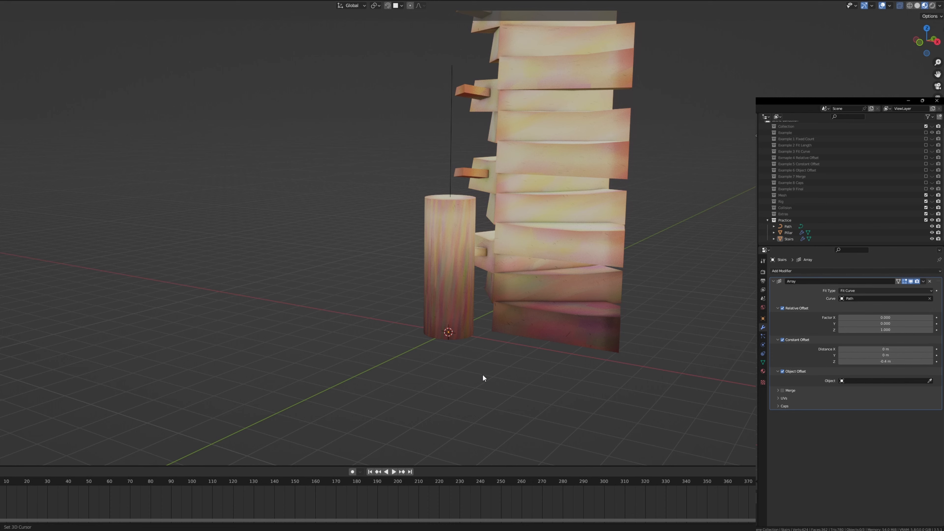
{"action": "key", "text": "shift+a"}
{"action": "mouse_move", "coordinate": [478, 363]}
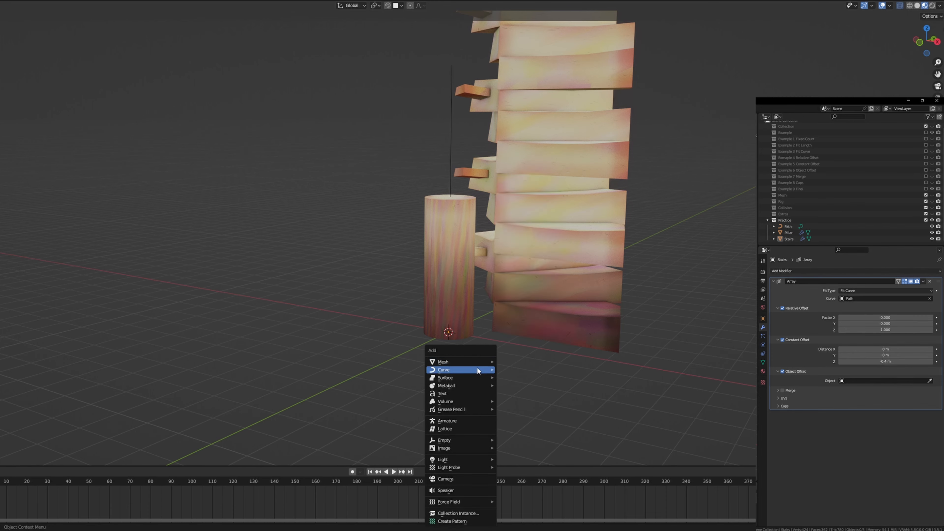
{"action": "mouse_move", "coordinate": [452, 443]}
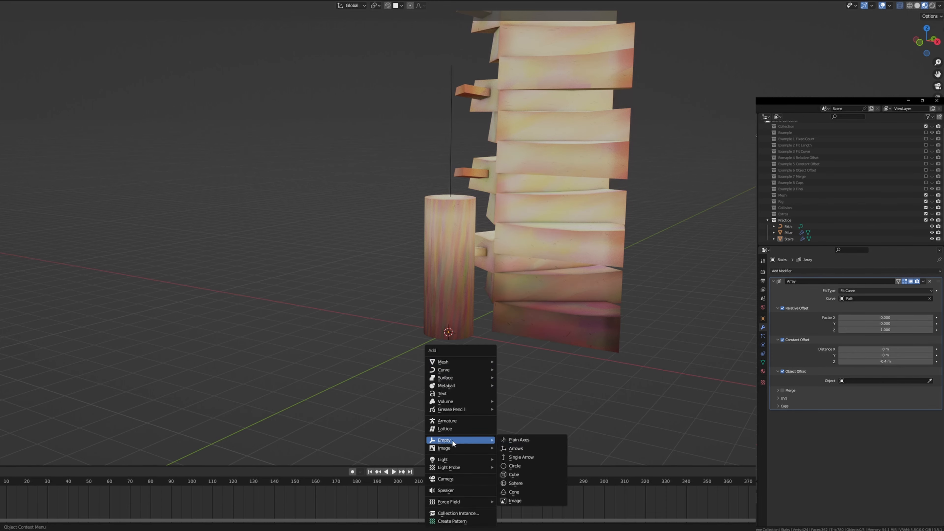
{"action": "left_click", "coordinate": [523, 441]}
Scale the new empty up to about 4.1 times its size and apply its scale
{"action": "middle_click_drag", "start_coordinate": [524, 440], "coordinate": [424, 331]}
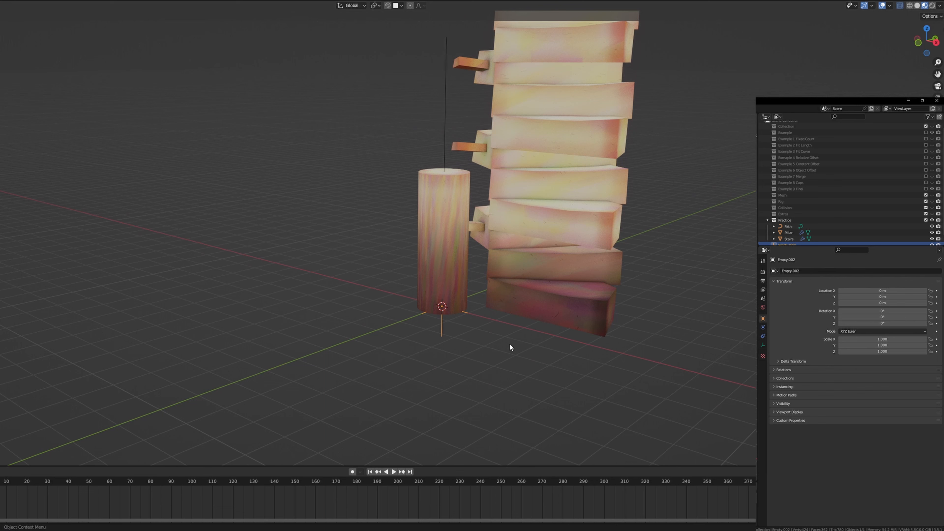
{"action": "key", "text": "s"}
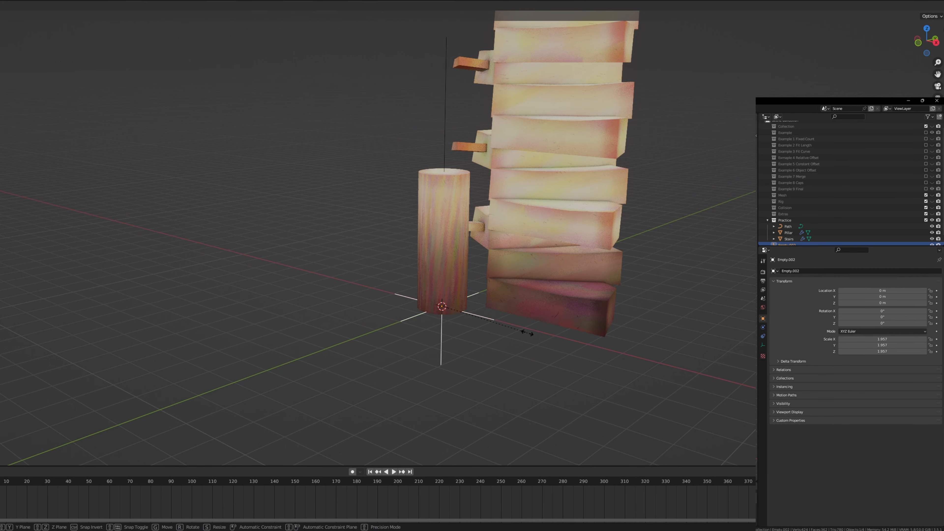
{"action": "left_click", "coordinate": [576, 363]}
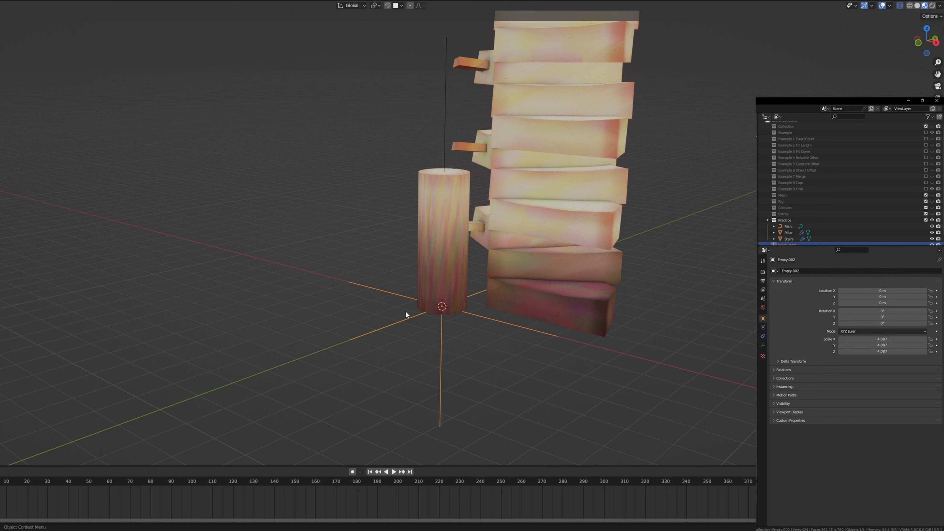
{"action": "right_click", "coordinate": [314, 284]}
{"action": "key", "text": "Escape"}
{"action": "key", "text": "ctrl+a"}
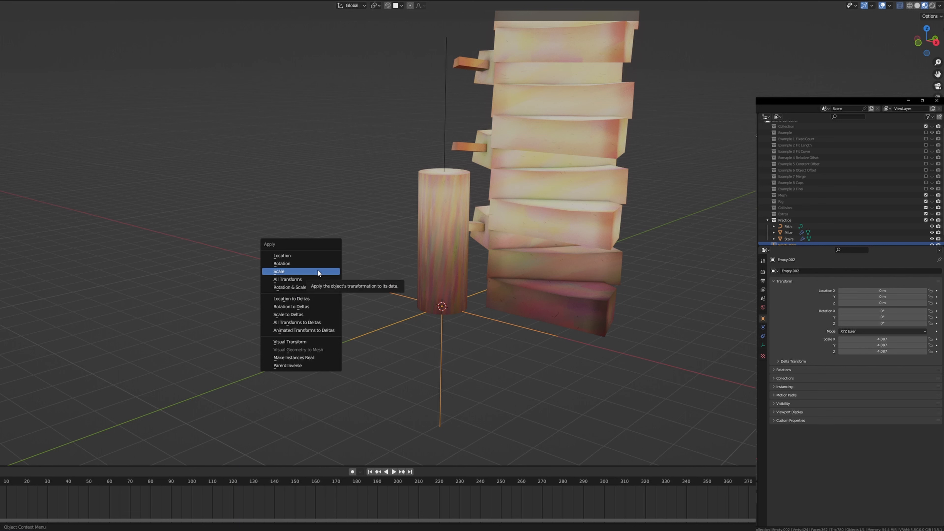
{"action": "left_click", "coordinate": [317, 271]}
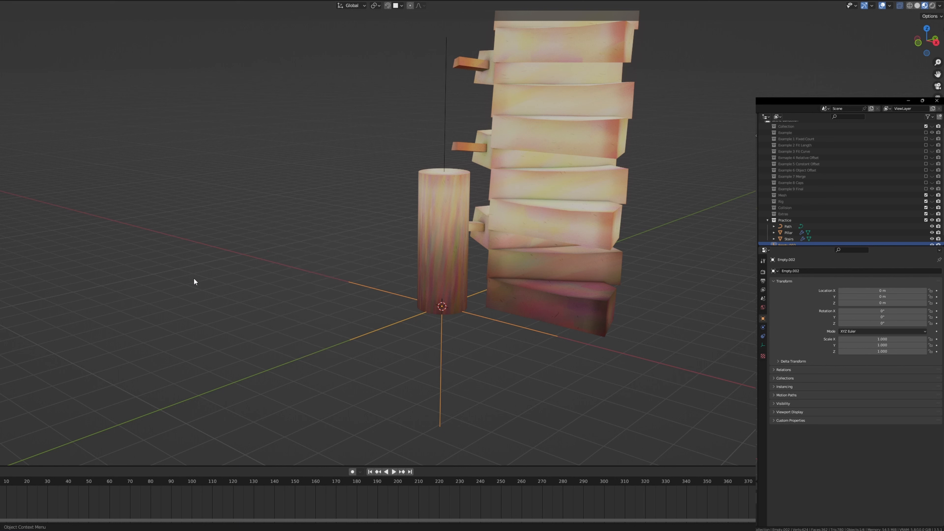
Rename the empty as Center Rotation and move it into the Practice collection
{"action": "left_click", "coordinate": [496, 370]}
{"action": "left_click_drag", "start_coordinate": [491, 405], "coordinate": [339, 331]}
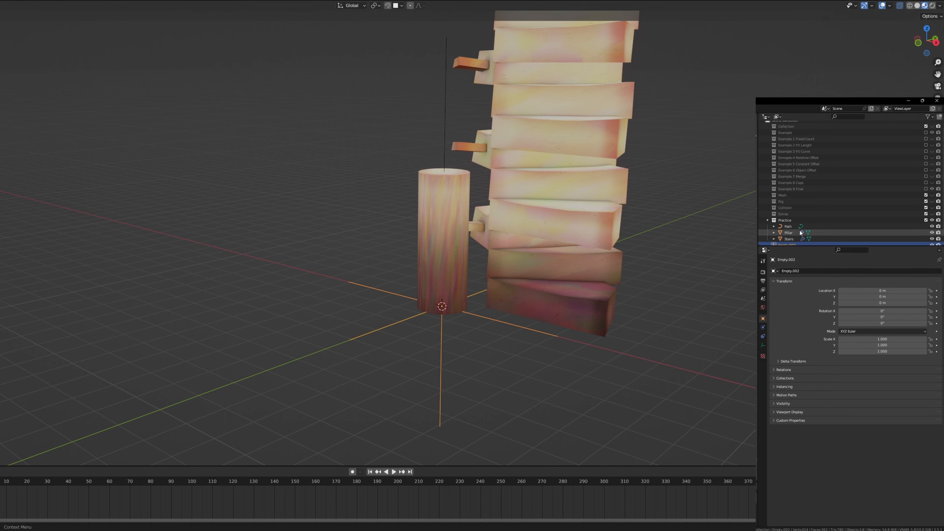
{"action": "scroll", "coordinate": [792, 240], "scroll_direction": "down", "scroll_amount": 1}
{"action": "double_click", "coordinate": [788, 239]}
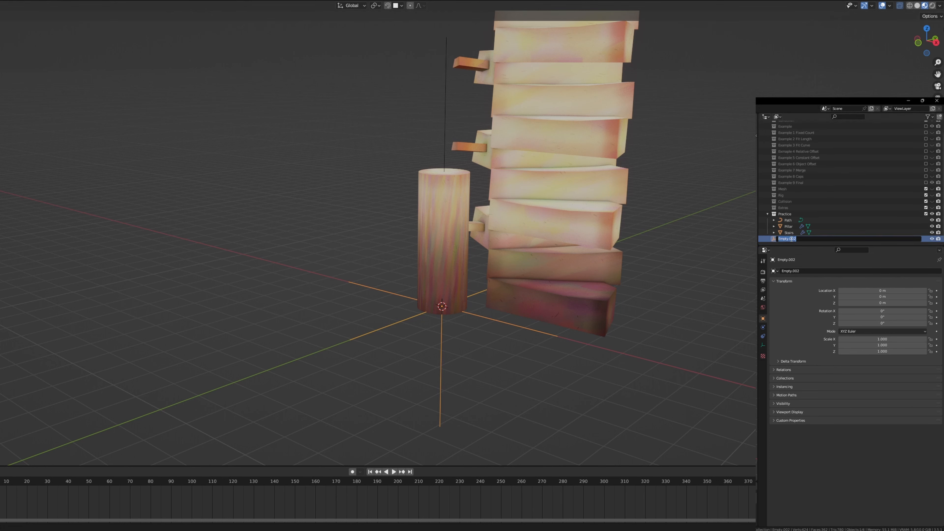
{"action": "type", "text": "Center Rotation"}
{"action": "key", "text": "Return"}
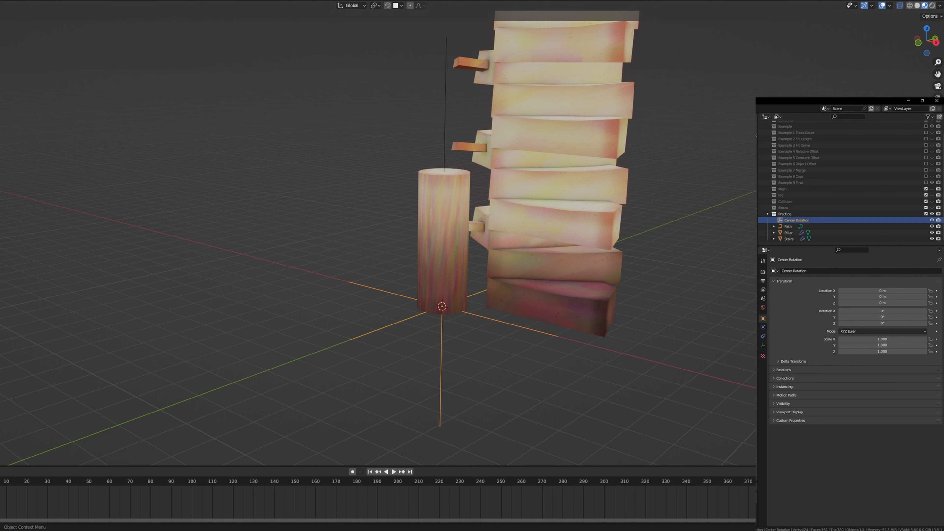
Assign the Center Rotation empty as the offset object in the Stairs object's Array modifier
{"action": "left_click", "coordinate": [540, 342]}
{"action": "left_click_drag", "start_coordinate": [490, 381], "coordinate": [407, 338]}
{"action": "left_click", "coordinate": [591, 320]}
{"action": "left_click", "coordinate": [609, 343]}
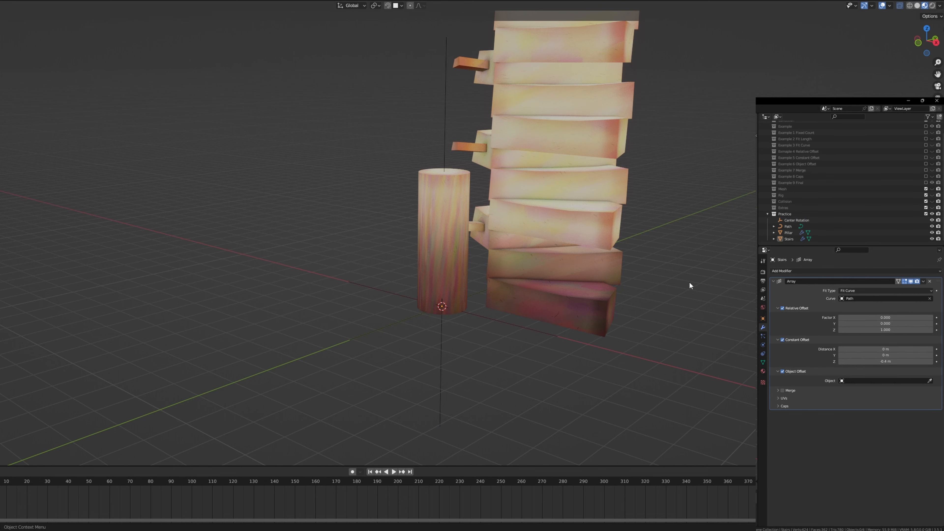
{"action": "left_click", "coordinate": [582, 270]}
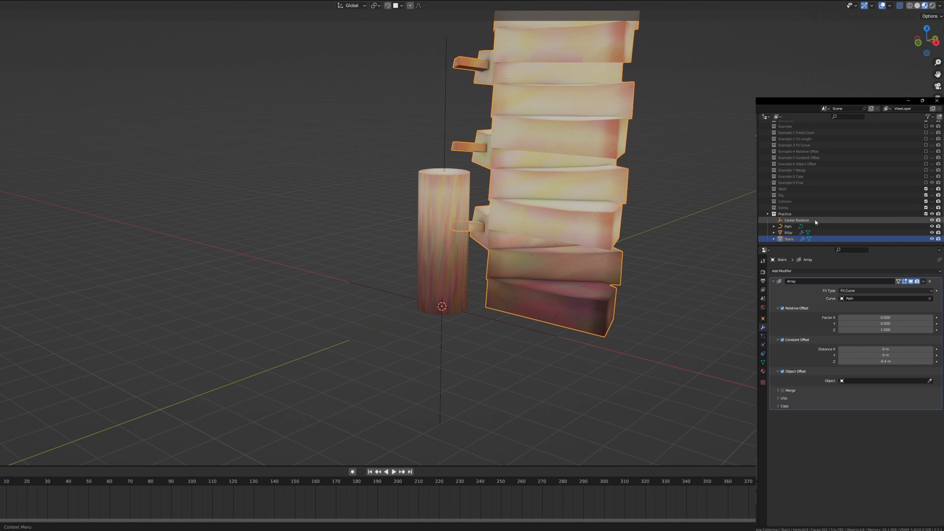
{"action": "left_click", "coordinate": [930, 380]}
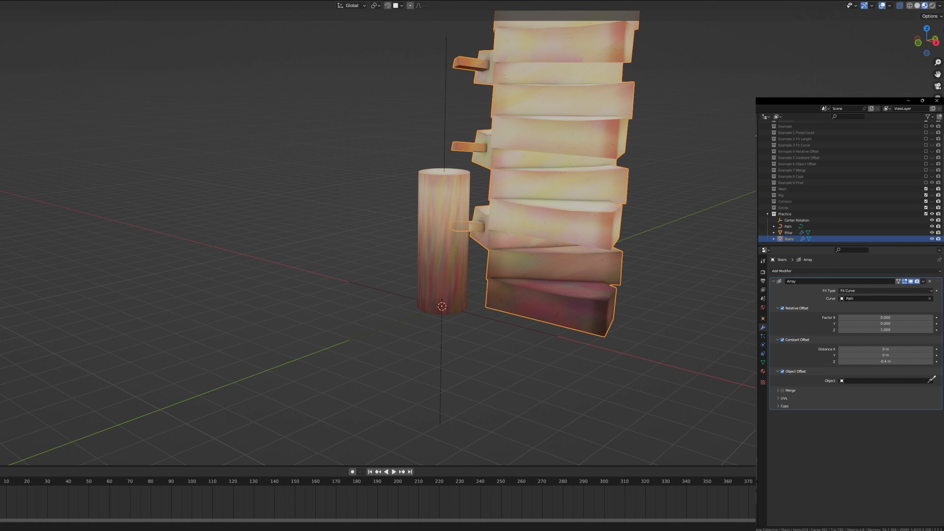
{"action": "left_click", "coordinate": [445, 341]}
Rotate the Center Rotation empty about 50.6° around the Z axis, with its transform values shown in the viewport
{"action": "left_click", "coordinate": [441, 345]}
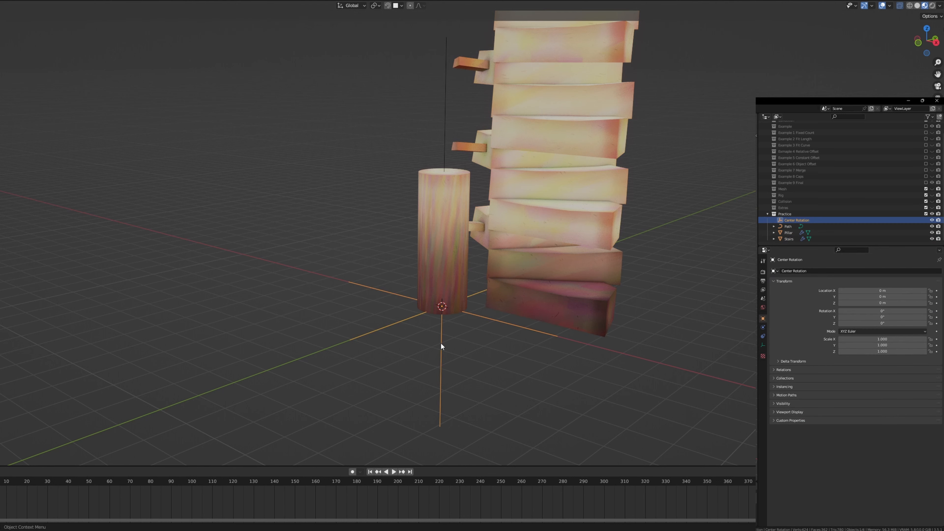
{"action": "key", "text": "n"}
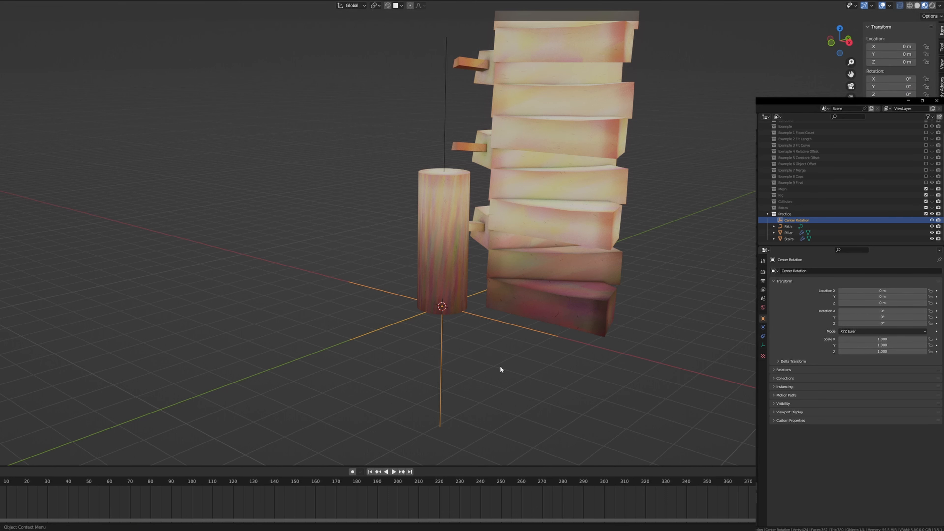
{"action": "key", "text": "r"}
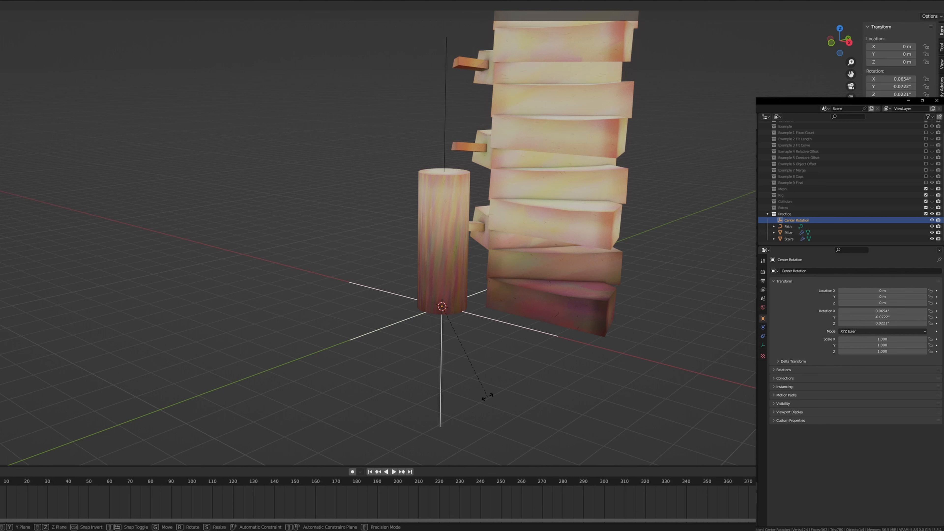
{"action": "key", "text": "z"}
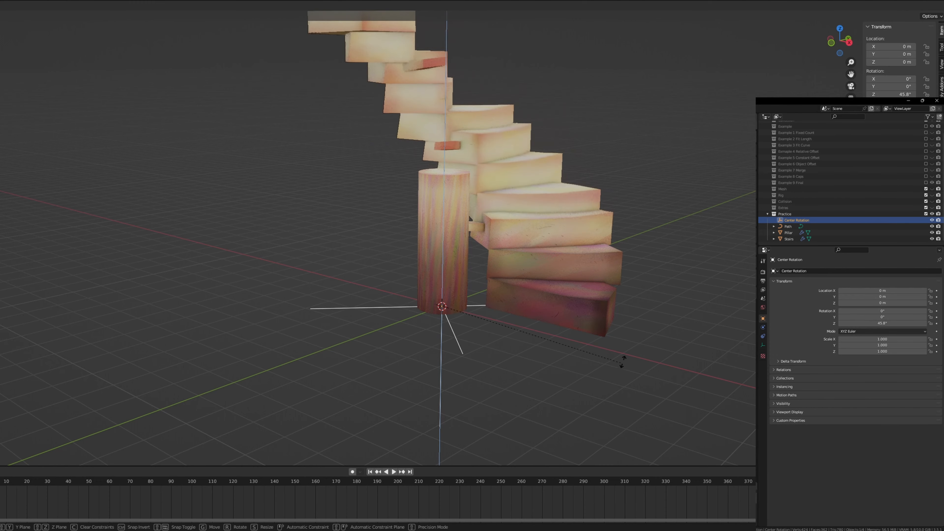
{"action": "left_click", "coordinate": [665, 353]}
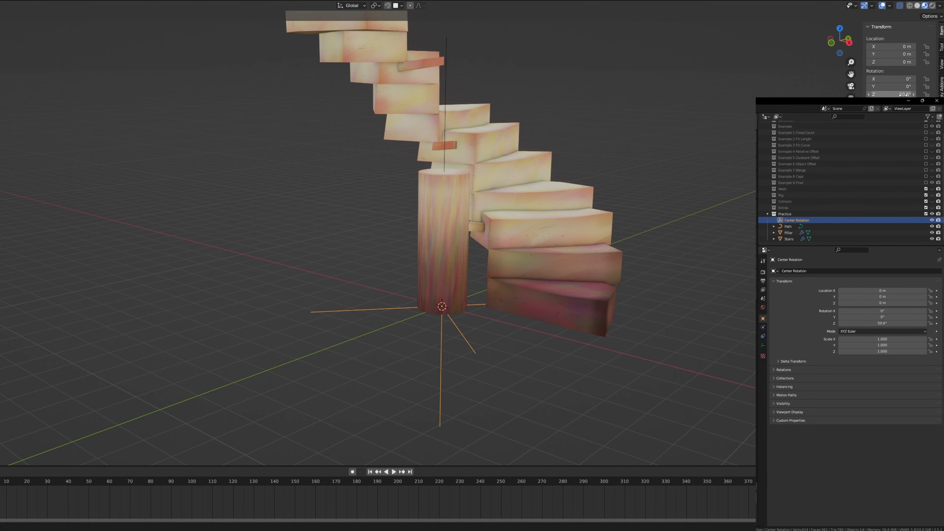
{"action": "mouse_move", "coordinate": [684, 182]}
{"action": "middle_mouse_down"}
{"action": "mouse_move", "coordinate": [624, 204]}
{"action": "mouse_move", "coordinate": [640, 187]}
{"action": "mouse_move", "coordinate": [624, 177]}
{"action": "mouse_move", "coordinate": [652, 181]}
{"action": "mouse_move", "coordinate": [605, 177]}
{"action": "mouse_move", "coordinate": [673, 177]}
{"action": "mouse_move", "coordinate": [679, 186]}
{"action": "middle_mouse_up"}
{"action": "middle_click_drag", "start_coordinate": [414, 298], "coordinate": [487, 329]}
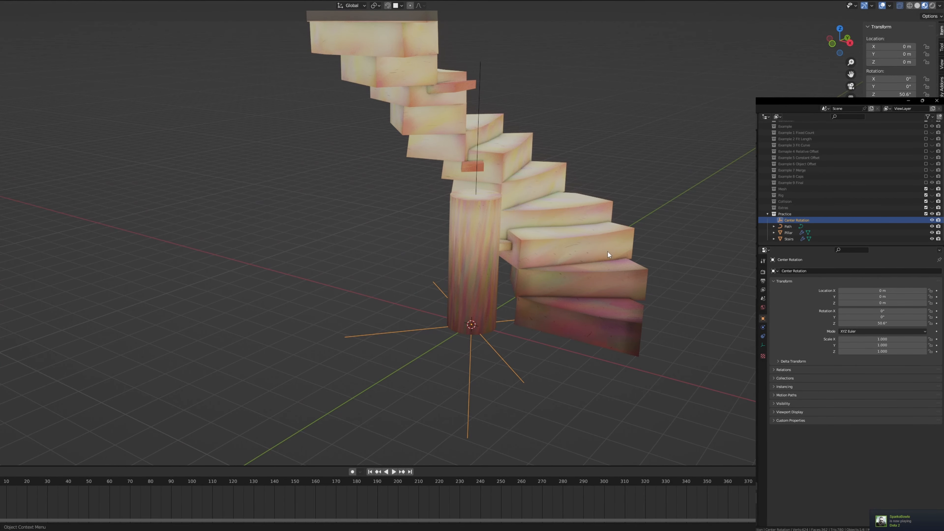
Edit the Path curve and raise its top control point along Z, to about -17.8 m in local X
{"action": "left_click", "coordinate": [550, 285]}
{"action": "scroll", "coordinate": [550, 289], "scroll_direction": "down", "scroll_amount": 3}
{"action": "scroll", "coordinate": [485, 290], "scroll_direction": "up", "scroll_amount": 5}
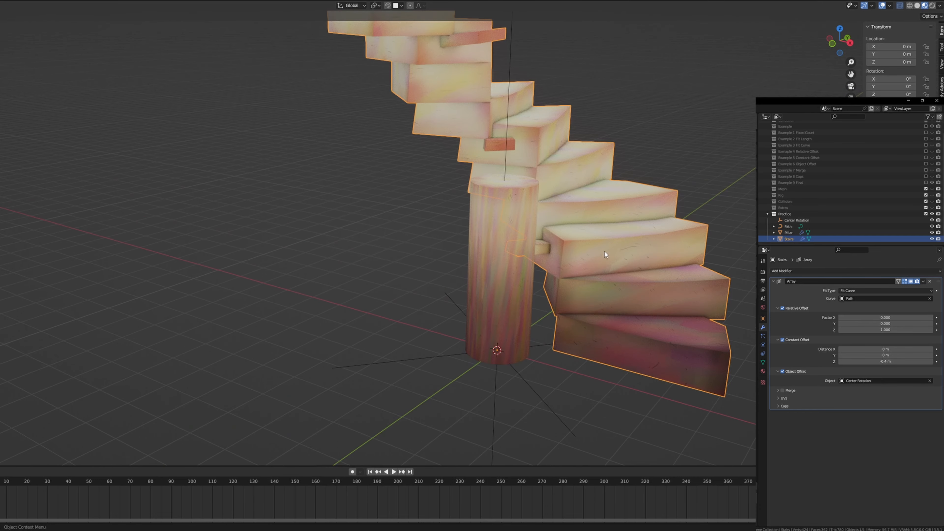
{"action": "middle_click_drag", "start_coordinate": [605, 250], "coordinate": [562, 248], "text": "shift"}
{"action": "scroll", "coordinate": [562, 248], "scroll_direction": "down", "scroll_amount": 2}
{"action": "left_click", "coordinate": [789, 227]}
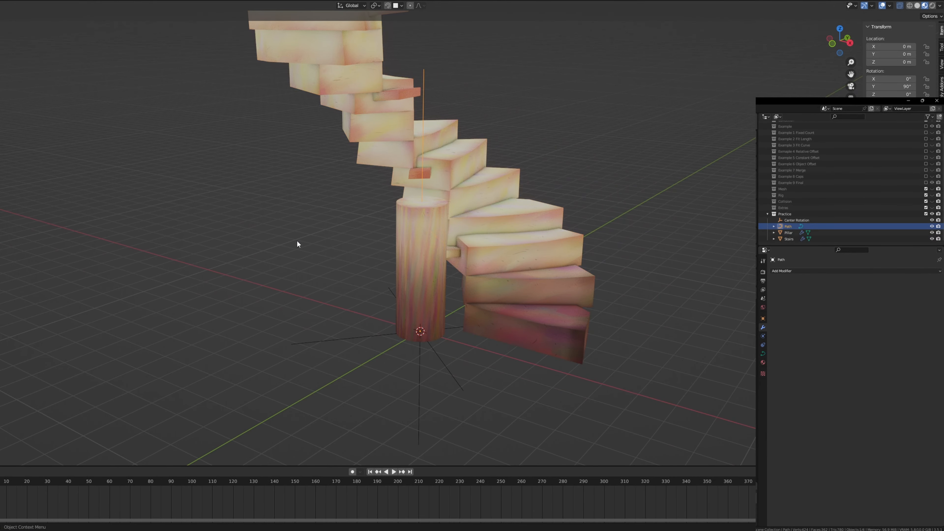
{"action": "key", "text": "Tab"}
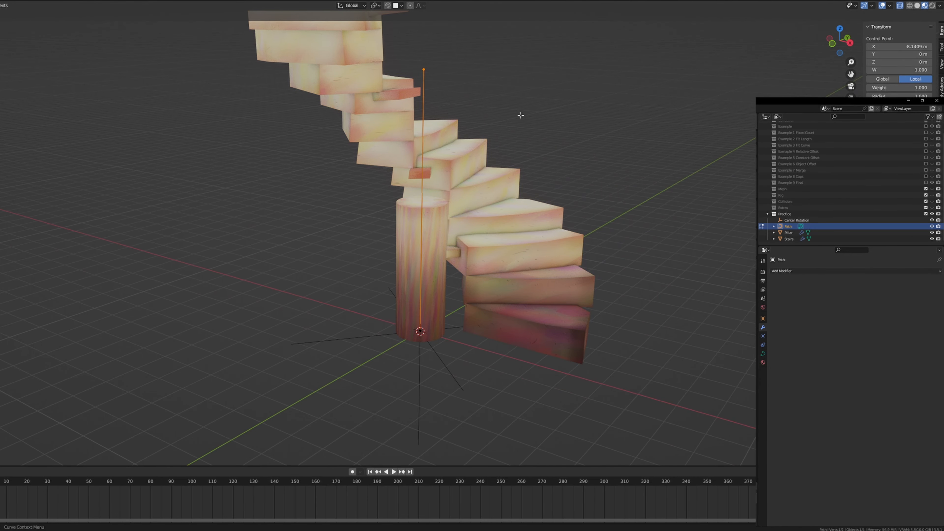
{"action": "scroll", "coordinate": [476, 89], "scroll_direction": "down", "scroll_amount": 3}
{"action": "middle_click_drag", "start_coordinate": [475, 90], "coordinate": [466, 170], "text": "shift"}
{"action": "key", "text": "g"}
{"action": "key", "text": "z"}
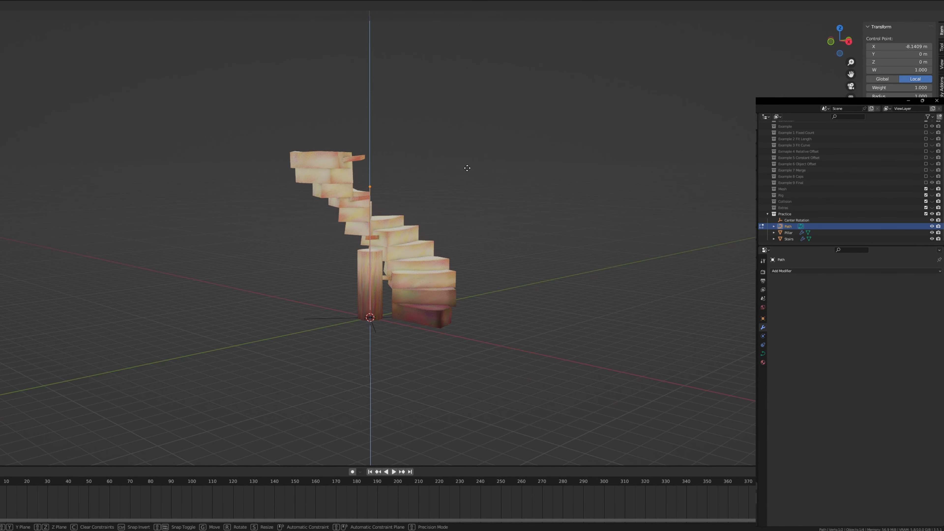
{"action": "left_click", "coordinate": [493, 464]}
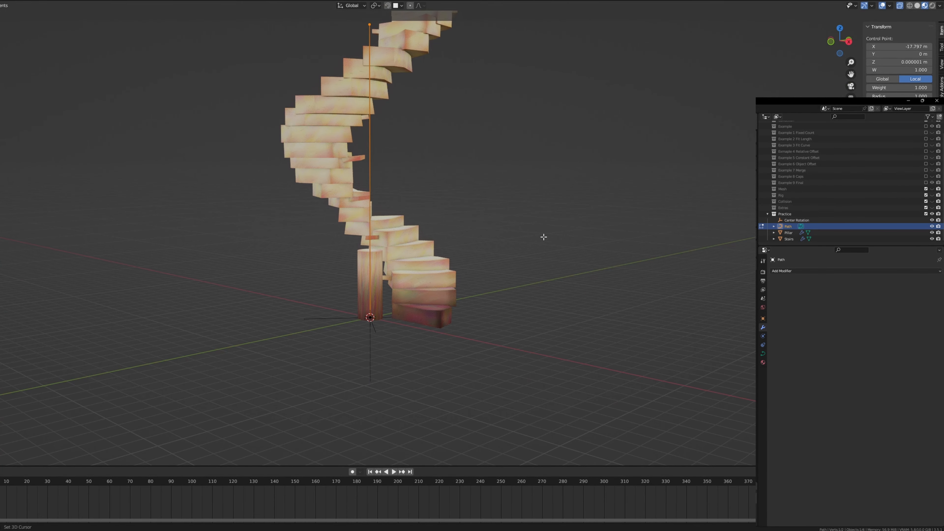
Raise the path's top control point further along Z, to about -31.2 m in local X
{"action": "middle_click_drag", "start_coordinate": [544, 236], "coordinate": [550, 376], "text": "shift"}
{"action": "key", "text": "g"}
{"action": "key", "text": "z"}
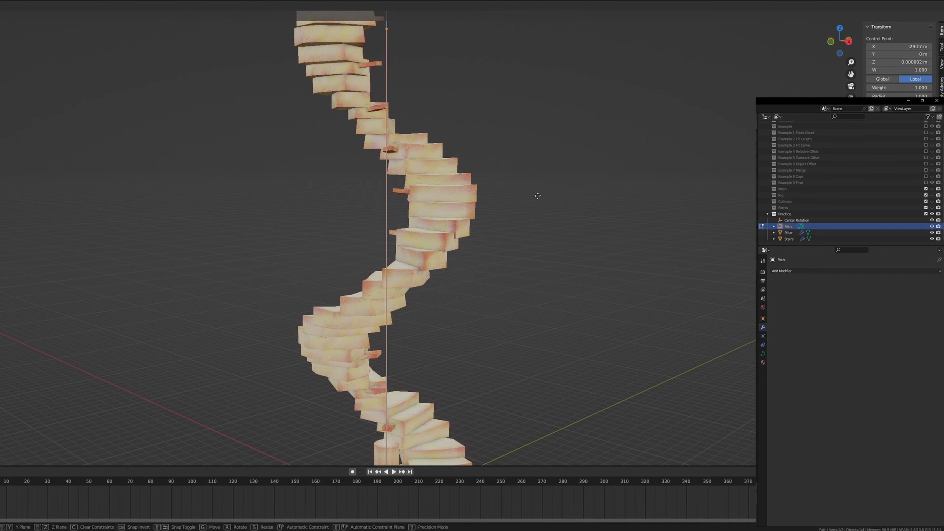
{"action": "left_click", "coordinate": [535, 165]}
{"action": "scroll", "coordinate": [522, 193], "scroll_direction": "down", "scroll_amount": 4}
{"action": "middle_click_drag", "start_coordinate": [521, 193], "coordinate": [511, 283]}
{"action": "left_click", "coordinate": [840, 37]}
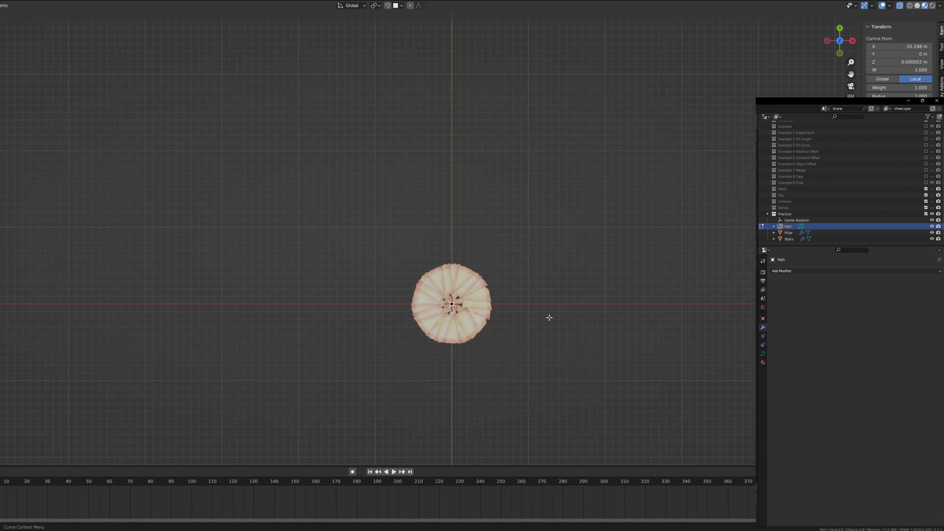
{"action": "scroll", "coordinate": [515, 254], "scroll_direction": "up", "scroll_amount": 8}
{"action": "middle_click_drag", "start_coordinate": [787, 326], "coordinate": [528, 375], "text": "shift"}
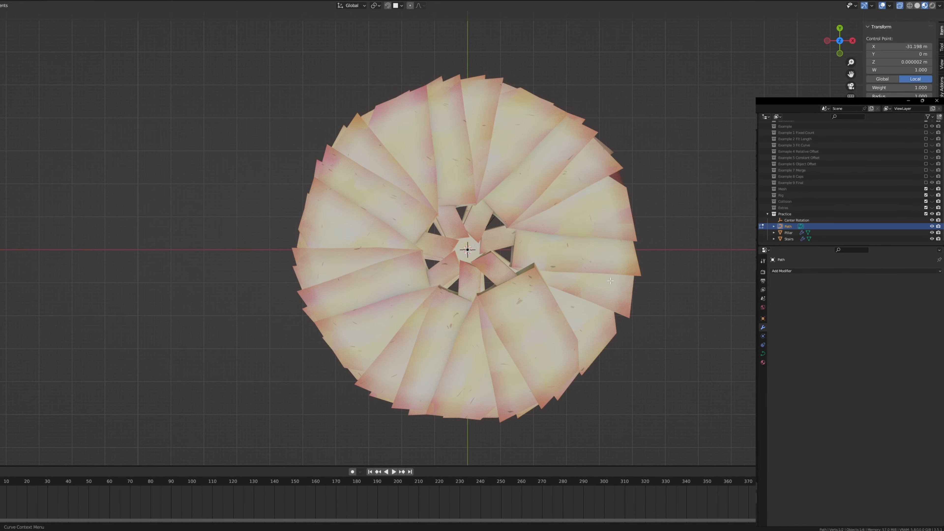
{"action": "middle_click_drag", "start_coordinate": [560, 301], "coordinate": [585, 141]}
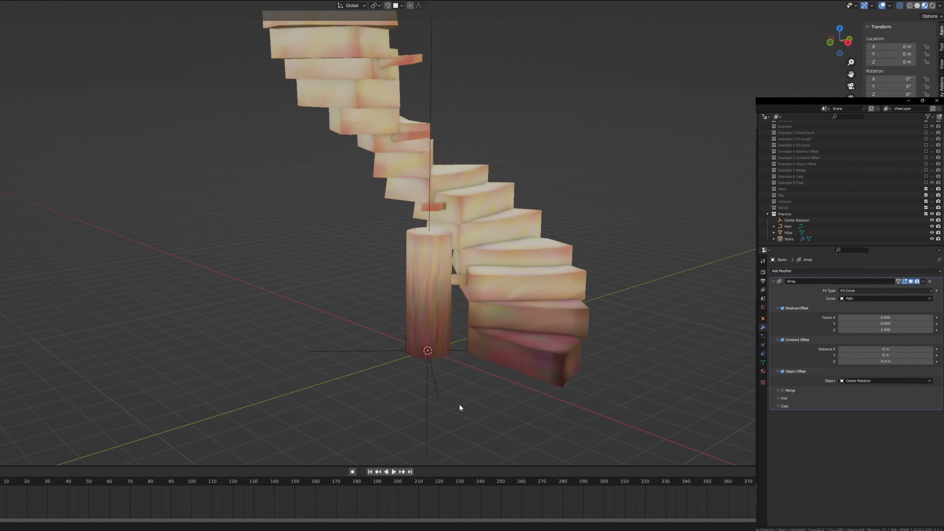
Add an Array modifier to the Pillar object and set its fit type to Fit Curve
{"action": "middle_click_drag", "start_coordinate": [461, 365], "coordinate": [390, 334]}
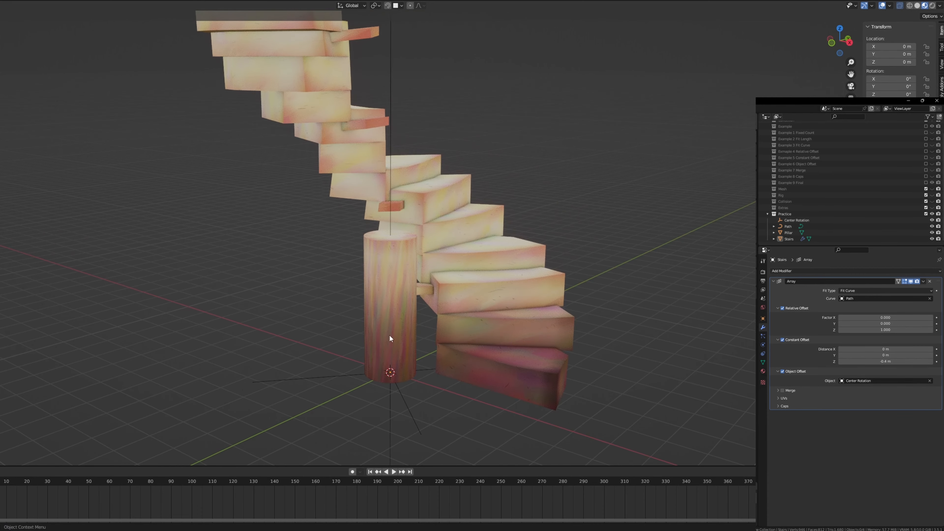
{"action": "left_click", "coordinate": [496, 263]}
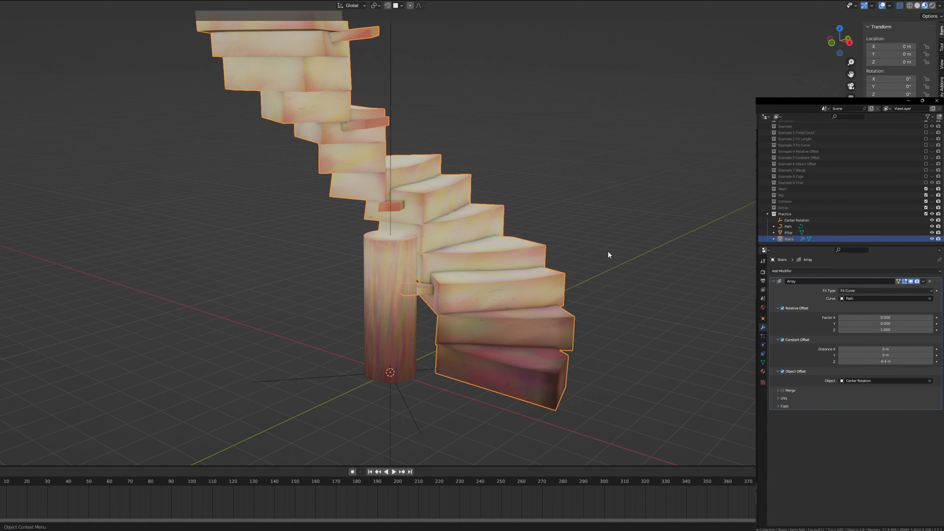
{"action": "left_click", "coordinate": [602, 325]}
{"action": "left_click", "coordinate": [400, 311]}
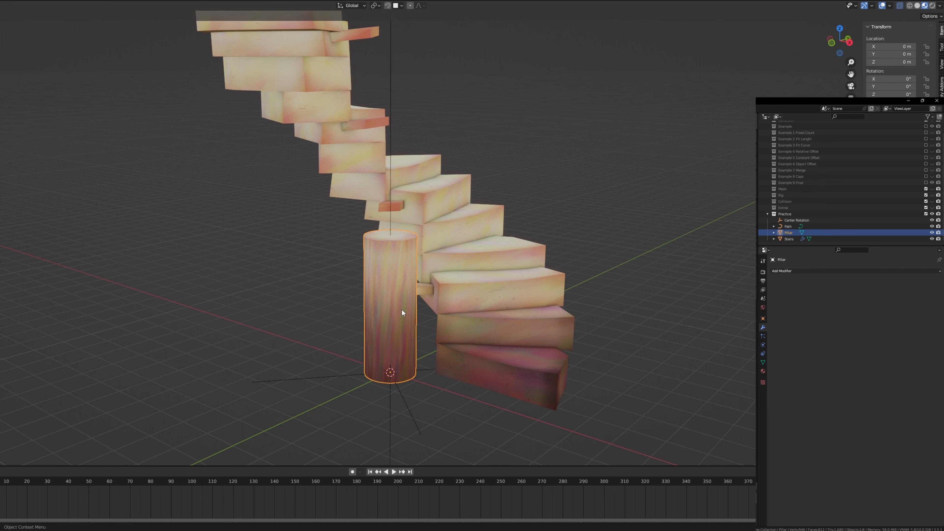
{"action": "left_click", "coordinate": [646, 302]}
{"action": "left_click", "coordinate": [372, 300]}
{"action": "left_click", "coordinate": [792, 271]}
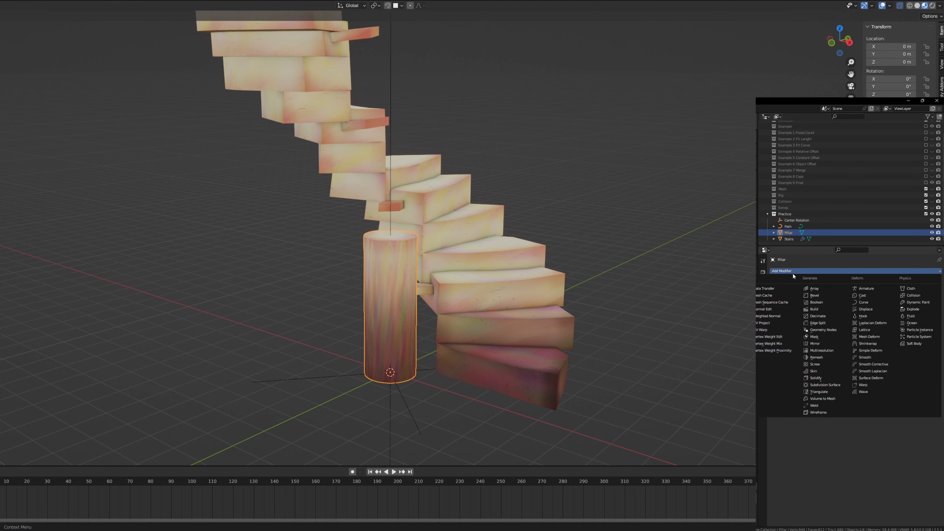
{"action": "left_click", "coordinate": [826, 290]}
{"action": "left_click", "coordinate": [887, 292]}
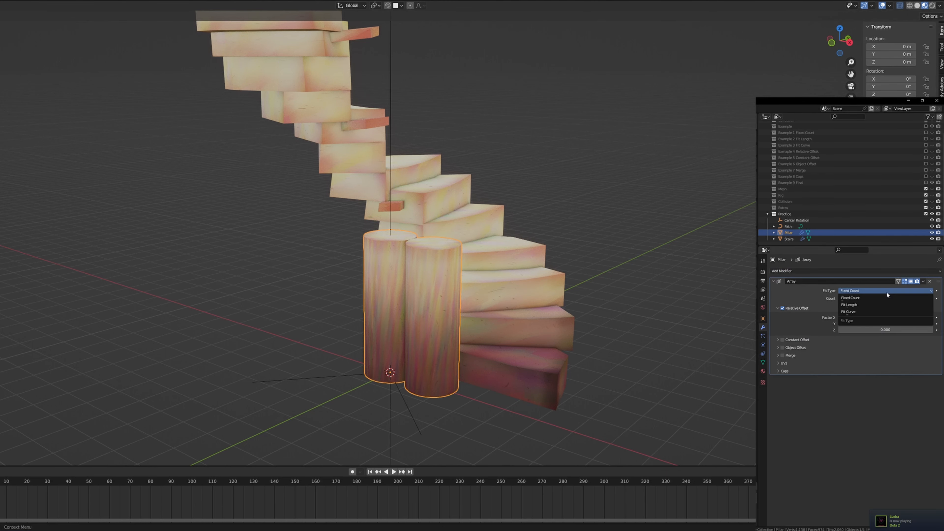
{"action": "left_click", "coordinate": [862, 313]}
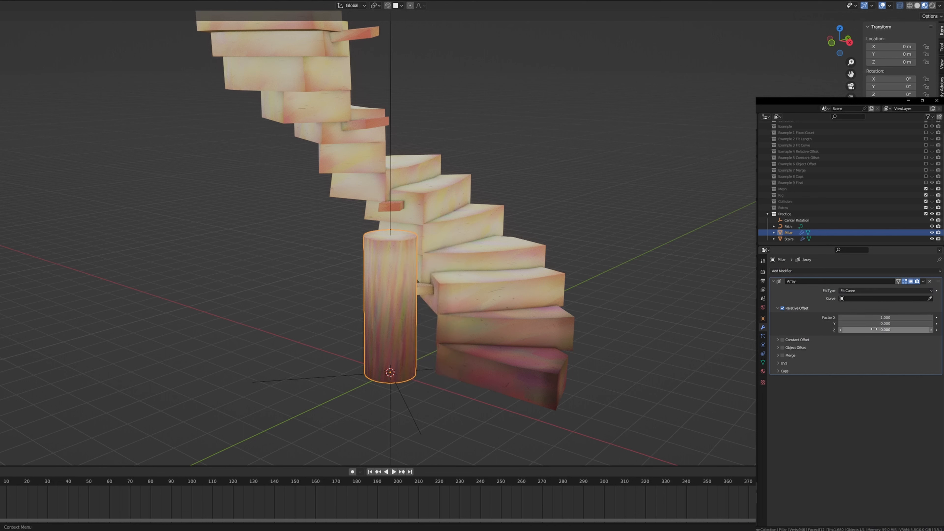
Set the Pillar array's relative offset to 0 on X and 1 on Z, and assign Path as its curve
{"action": "left_click", "coordinate": [891, 317]}
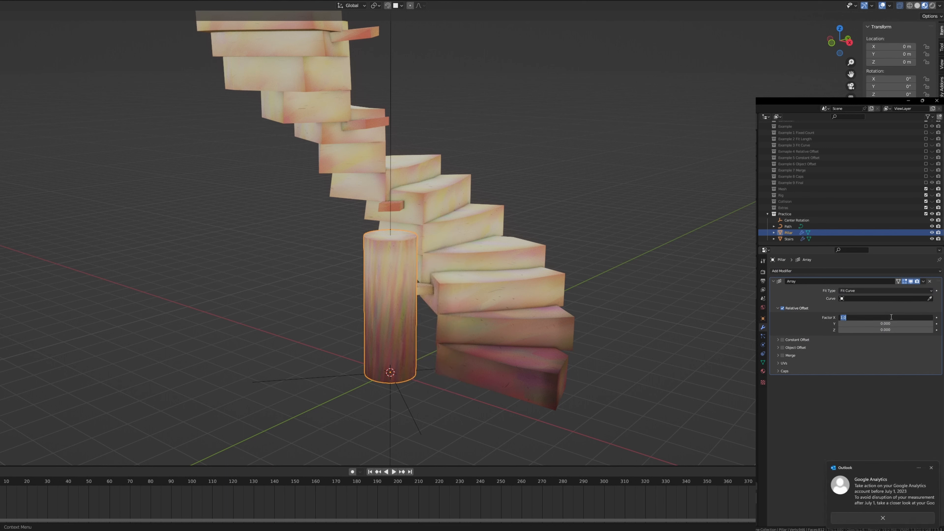
{"action": "type", "text": "0"}
{"action": "key", "text": "Return"}
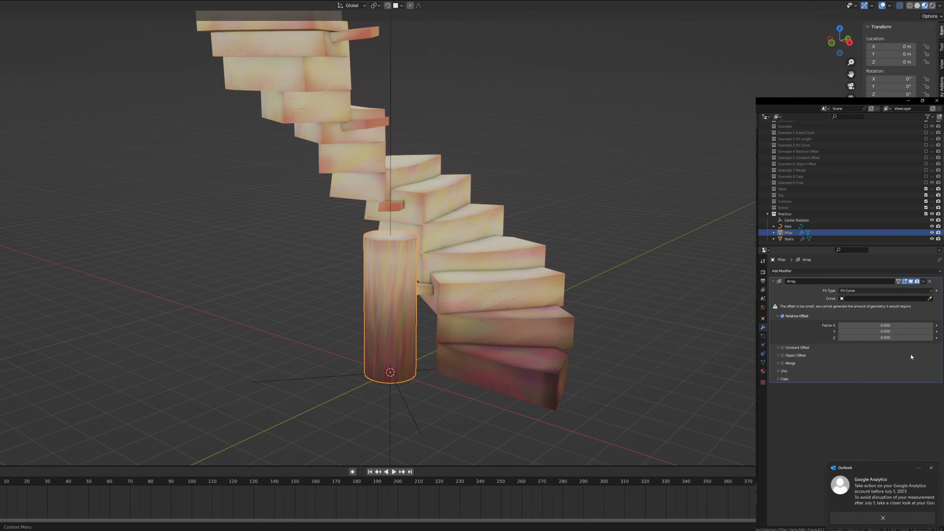
{"action": "left_click", "coordinate": [886, 338]}
{"action": "type", "text": "1"}
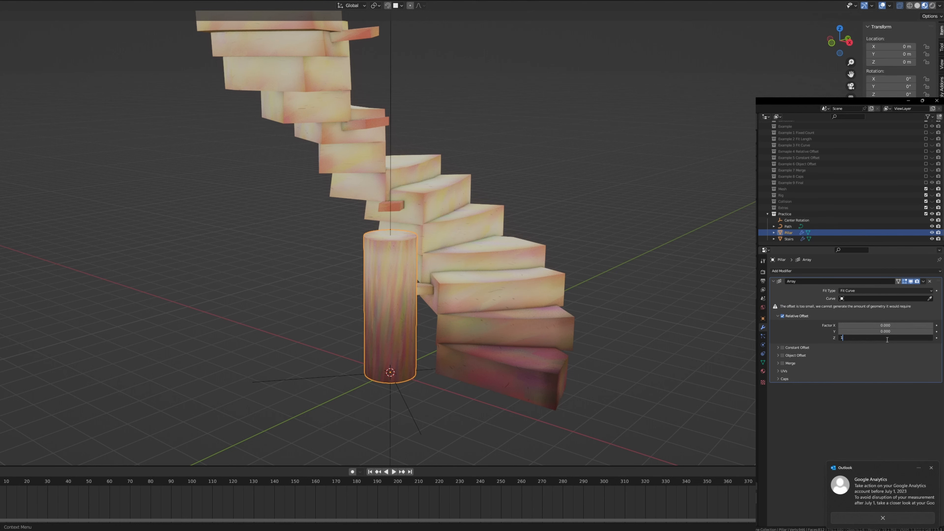
{"action": "key", "text": "Return"}
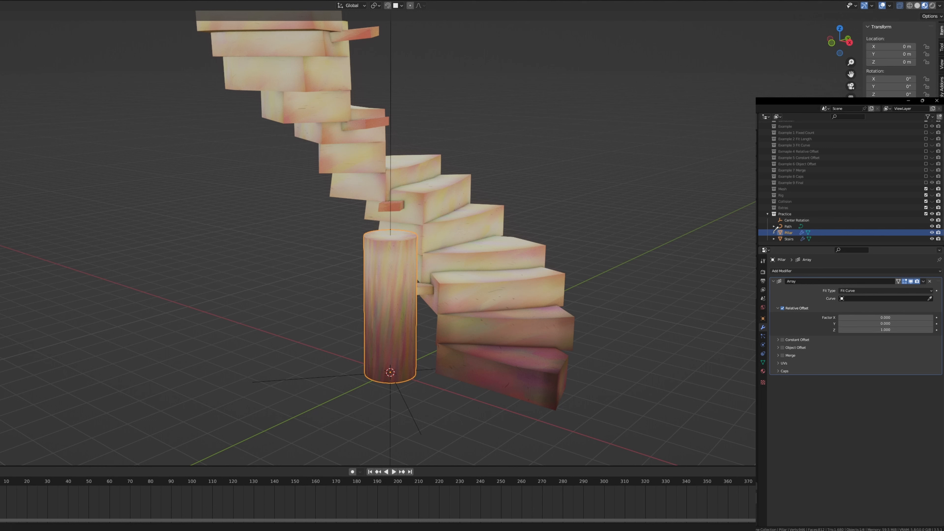
{"action": "left_click", "coordinate": [788, 225]}
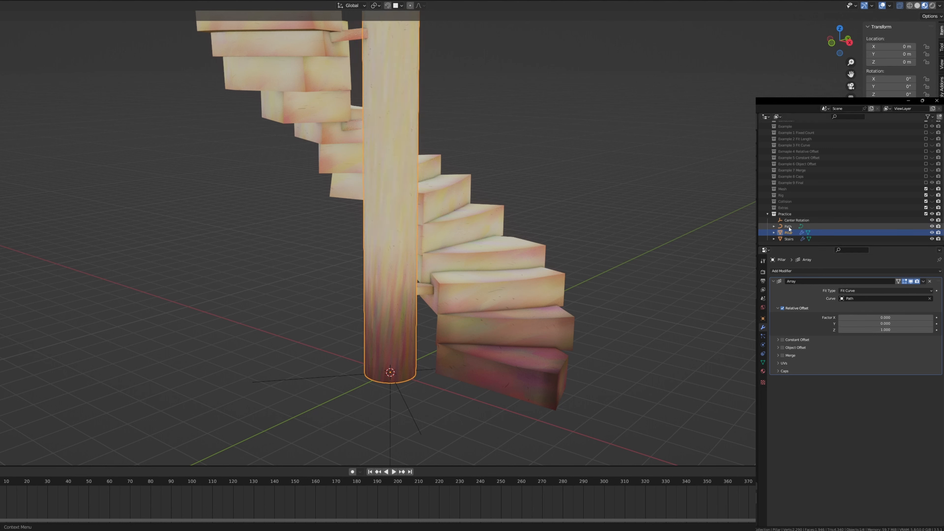
Enable the Pillar array's constant offset and set its Z distance to 0.13 m
{"action": "middle_click_drag", "start_coordinate": [569, 225], "coordinate": [555, 205]}
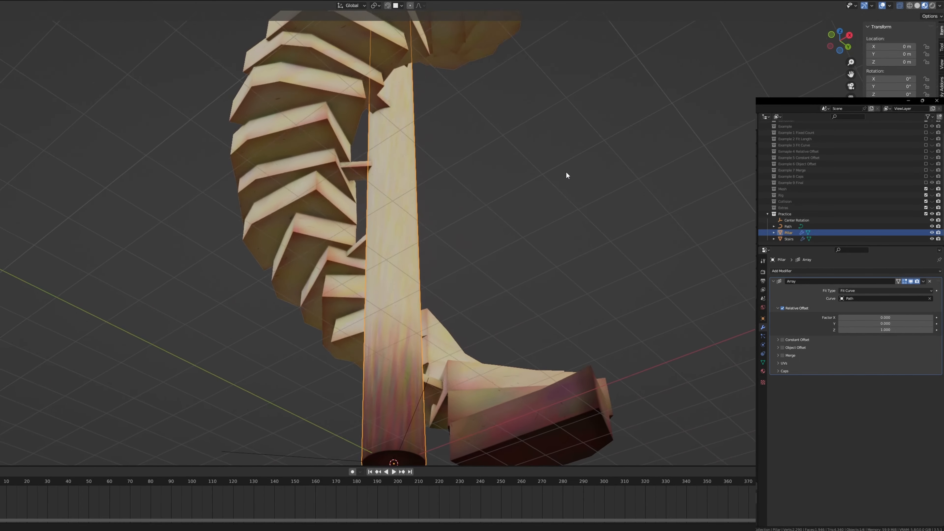
{"action": "middle_click_drag", "start_coordinate": [565, 175], "coordinate": [664, 311]}
{"action": "scroll", "coordinate": [552, 331], "scroll_direction": "up", "scroll_amount": 6}
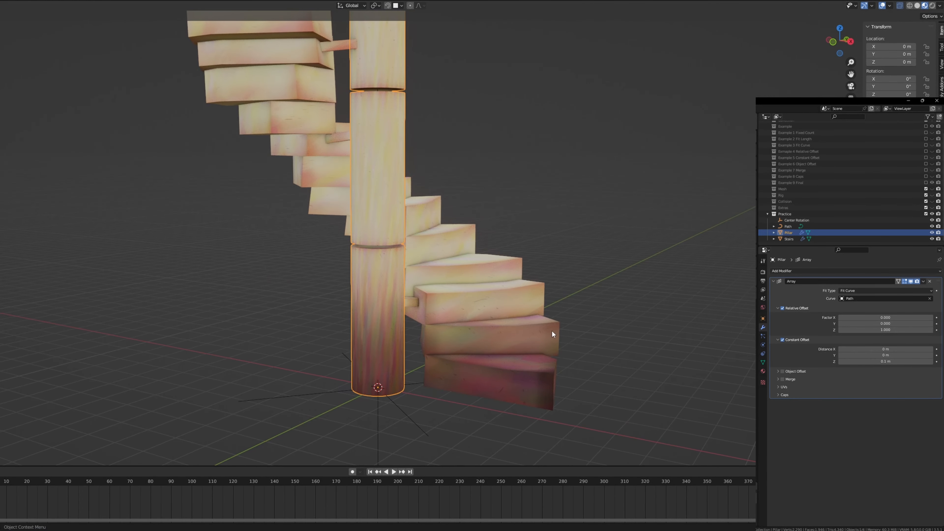
{"action": "middle_click_drag", "start_coordinate": [557, 376], "coordinate": [558, 257]}
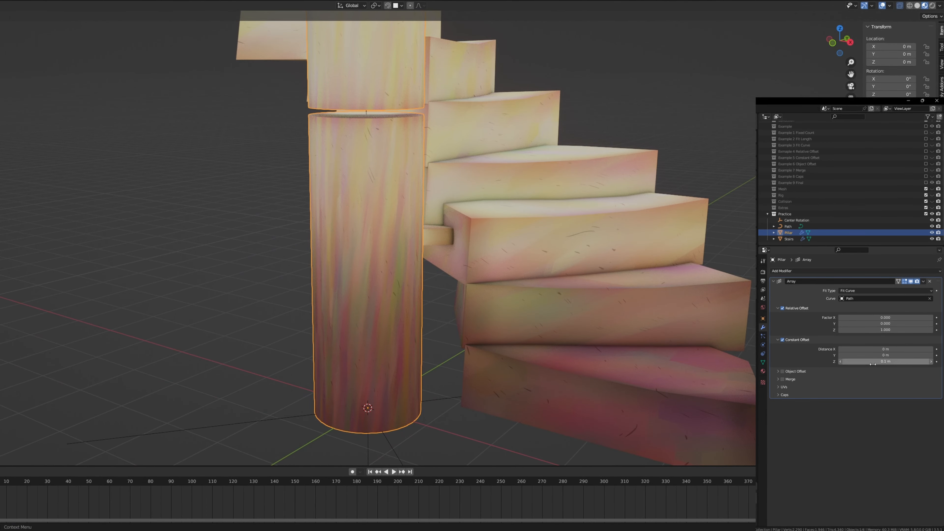
{"action": "mouse_move", "coordinate": [892, 362]}
{"action": "left_mouse_down"}
{"action": "mouse_move", "coordinate": [912, 362]}
{"action": "mouse_move", "coordinate": [874, 362]}
{"action": "mouse_move", "coordinate": [900, 362]}
{"action": "left_mouse_up"}
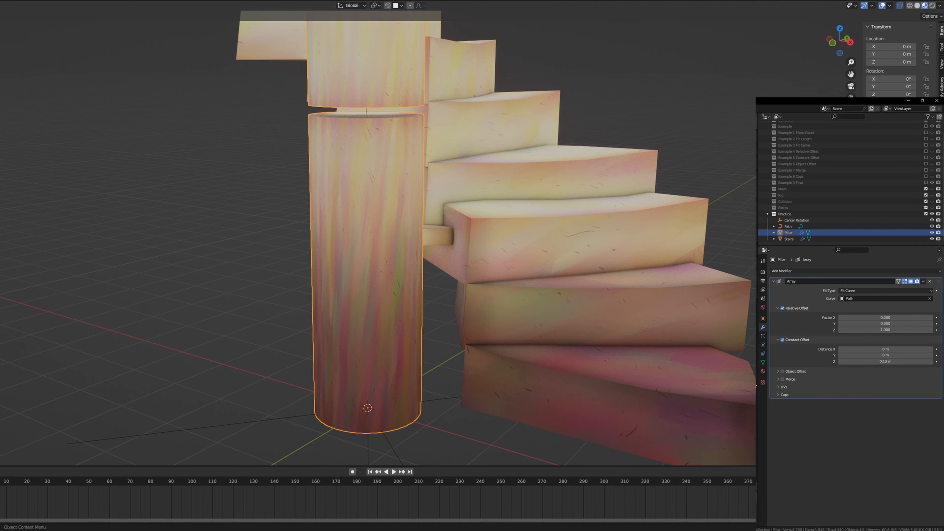
Enable Merge in the Pillar's Array modifier and set the merge distance to 0.06 m
{"action": "scroll", "coordinate": [415, 256], "scroll_direction": "down", "scroll_amount": 10}
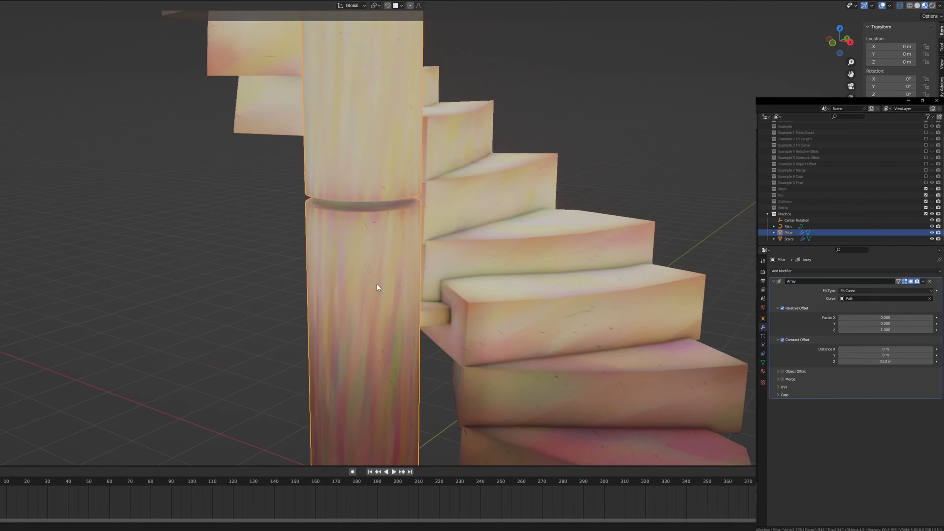
{"action": "middle_click_drag", "start_coordinate": [413, 287], "coordinate": [365, 141]}
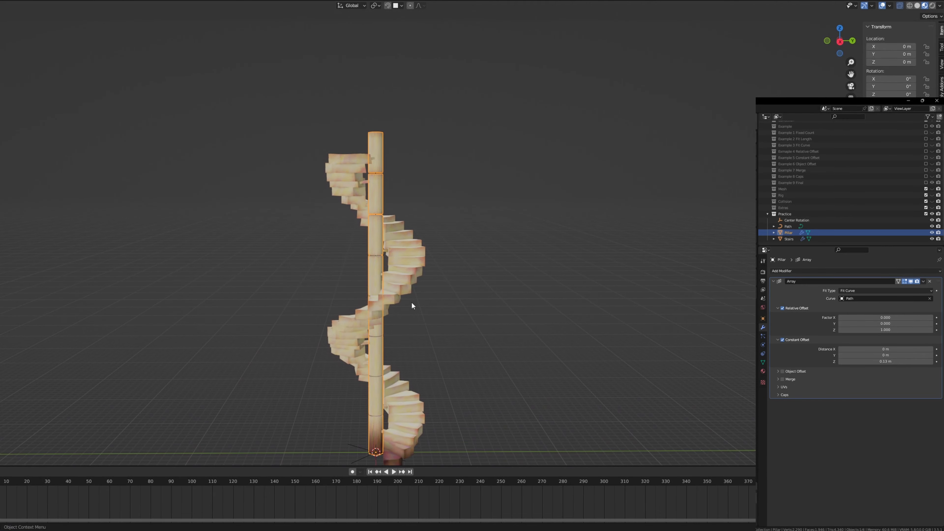
{"action": "middle_click_drag", "start_coordinate": [417, 302], "coordinate": [447, 97], "text": "shift"}
{"action": "middle_click_drag", "start_coordinate": [446, 229], "coordinate": [474, 234]}
{"action": "scroll", "coordinate": [391, 232], "scroll_direction": "up", "scroll_amount": 5}
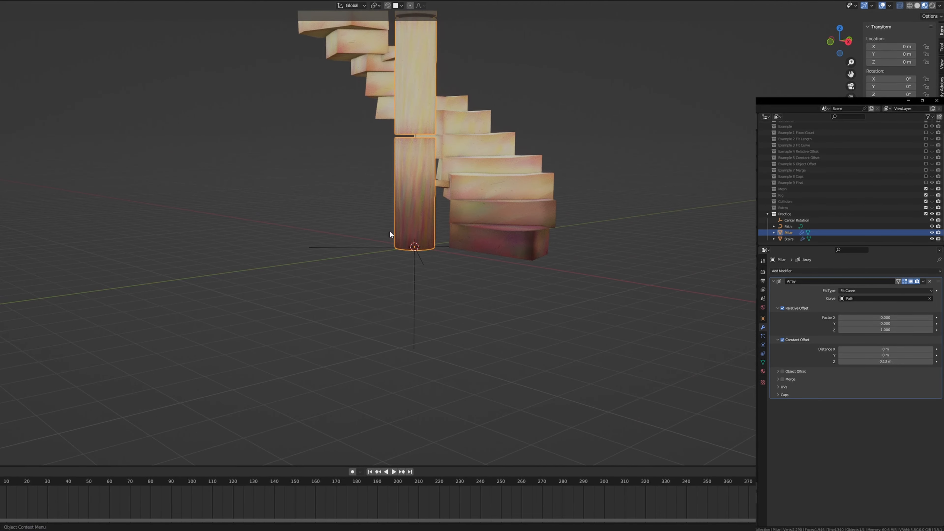
{"action": "middle_click_drag", "start_coordinate": [389, 231], "coordinate": [493, 289]}
{"action": "scroll", "coordinate": [494, 289], "scroll_direction": "up", "scroll_amount": 3}
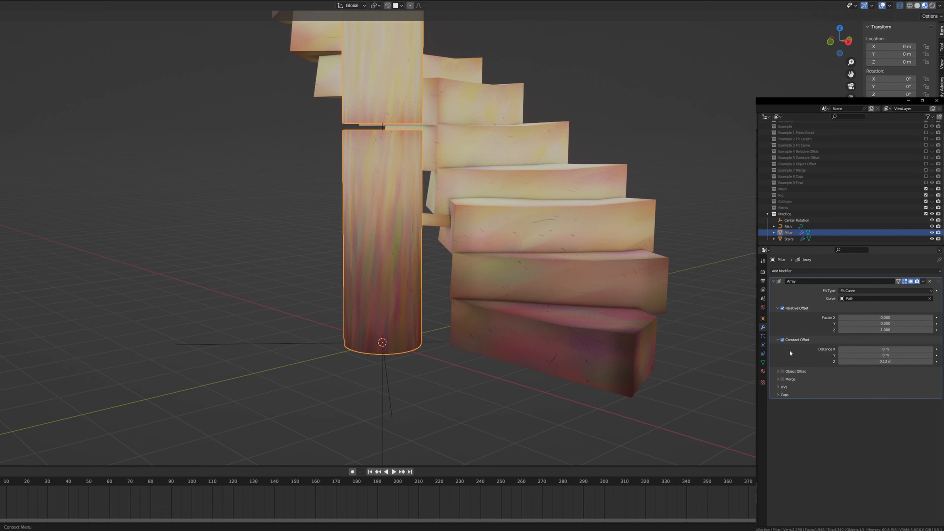
{"action": "left_click", "coordinate": [779, 380]}
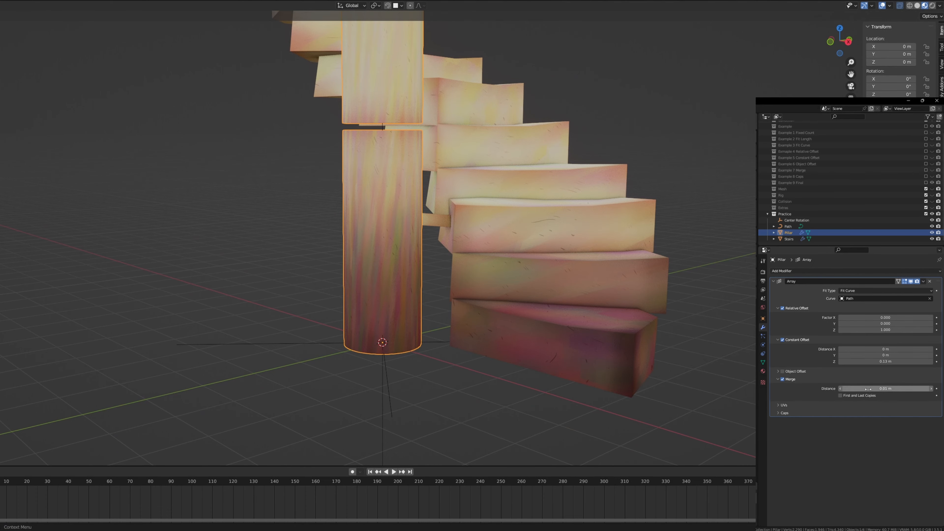
{"action": "left_click_drag", "start_coordinate": [885, 389], "coordinate": [907, 389]}
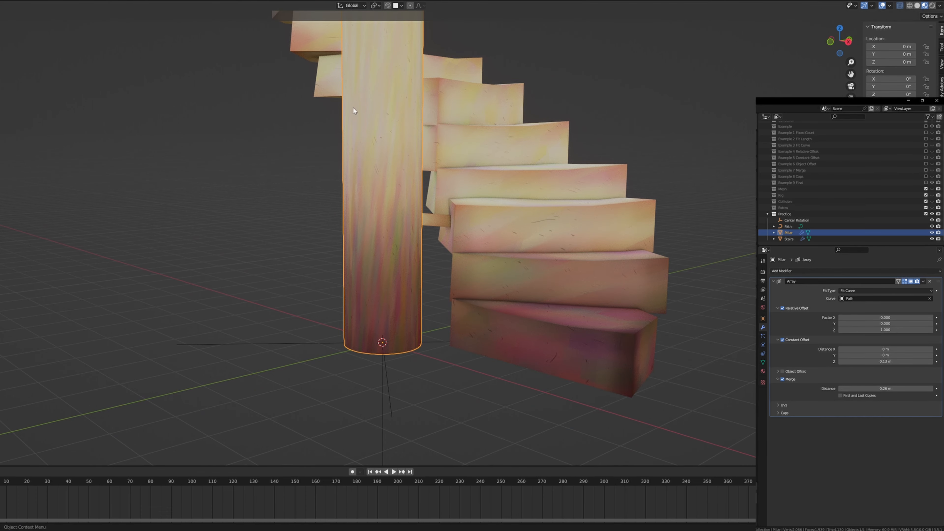
Examine the merged pillar along the full height of the spiral staircase
{"action": "middle_click_drag", "start_coordinate": [353, 107], "coordinate": [375, 143]}
{"action": "scroll", "coordinate": [535, 257], "scroll_direction": "down", "scroll_amount": 4}
{"action": "middle_click_drag", "start_coordinate": [524, 125], "coordinate": [545, 254], "text": "shift"}
{"action": "middle_click_drag", "start_coordinate": [500, 76], "coordinate": [453, 376], "text": "shift"}
{"action": "middle_click_drag", "start_coordinate": [446, 178], "coordinate": [475, 317], "text": "shift"}
{"action": "scroll", "coordinate": [475, 317], "scroll_direction": "down", "scroll_amount": 3}
{"action": "middle_click_drag", "start_coordinate": [490, 370], "coordinate": [515, 161], "text": "shift"}
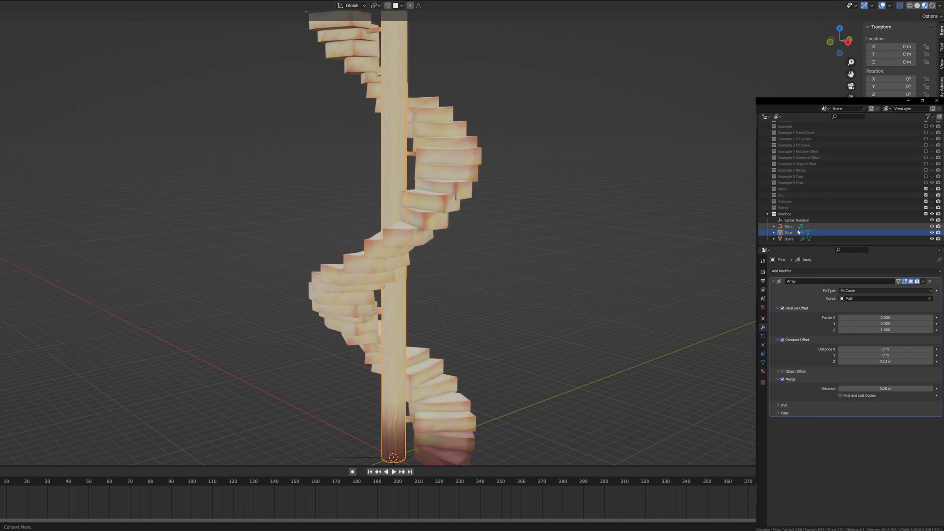
Open the Path curve for editing and select its top control point
{"action": "left_click", "coordinate": [788, 227]}
{"action": "key", "text": "Tab"}
{"action": "scroll", "coordinate": [456, 210], "scroll_direction": "down", "scroll_amount": 2}
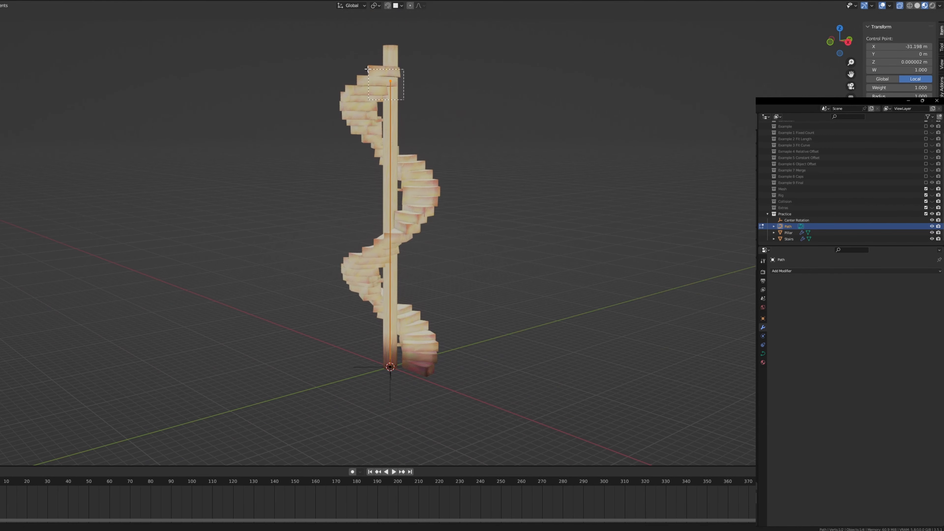
{"action": "left_click_drag", "start_coordinate": [367, 69], "coordinate": [367, 69]}
{"action": "key", "text": "g"}
{"action": "key", "text": "z"}
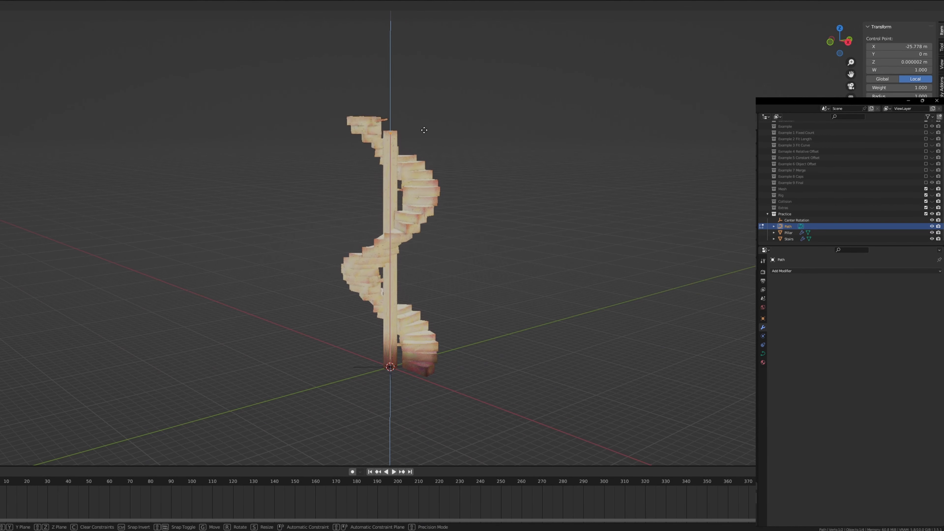
{"action": "key", "text": "Escape"}
{"action": "scroll", "coordinate": [438, 175], "scroll_direction": "down", "scroll_amount": 5}
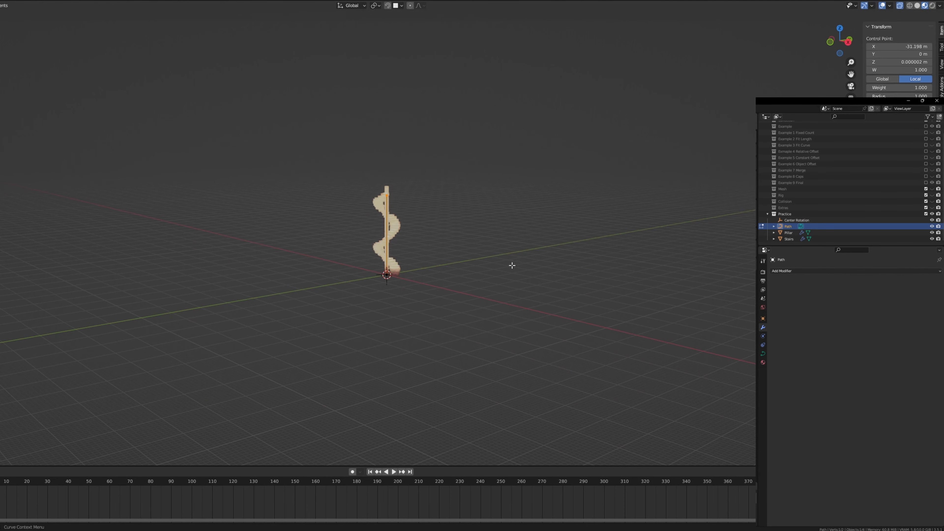
{"action": "key", "text": "g"}
{"action": "key", "text": "z"}
{"action": "key", "text": "Escape"}
Lower the path's top control point along Z, to about -8.6 m in local X
{"action": "scroll", "coordinate": [451, 274], "scroll_direction": "up", "scroll_amount": 9}
{"action": "key", "text": "g"}
{"action": "key", "text": "z"}
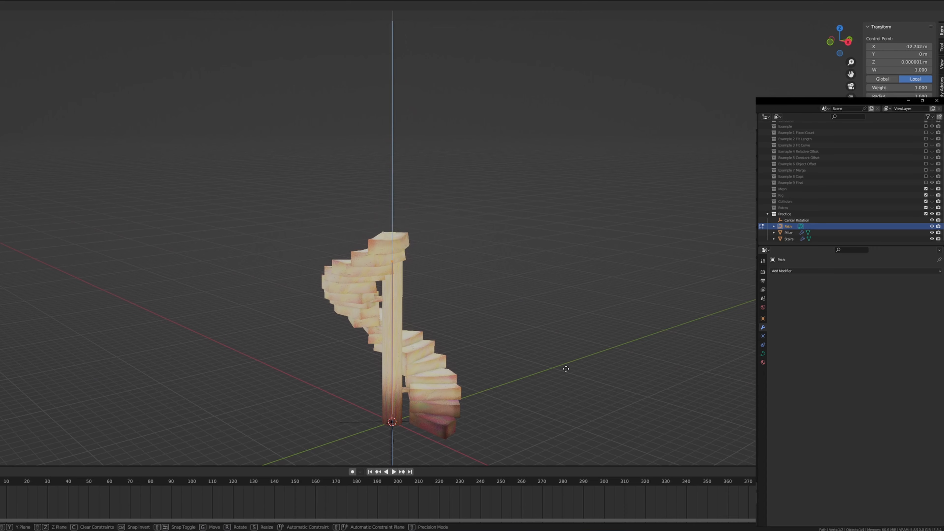
{"action": "left_click", "coordinate": [566, 420]}
{"action": "scroll", "coordinate": [491, 284], "scroll_direction": "up", "scroll_amount": 6}
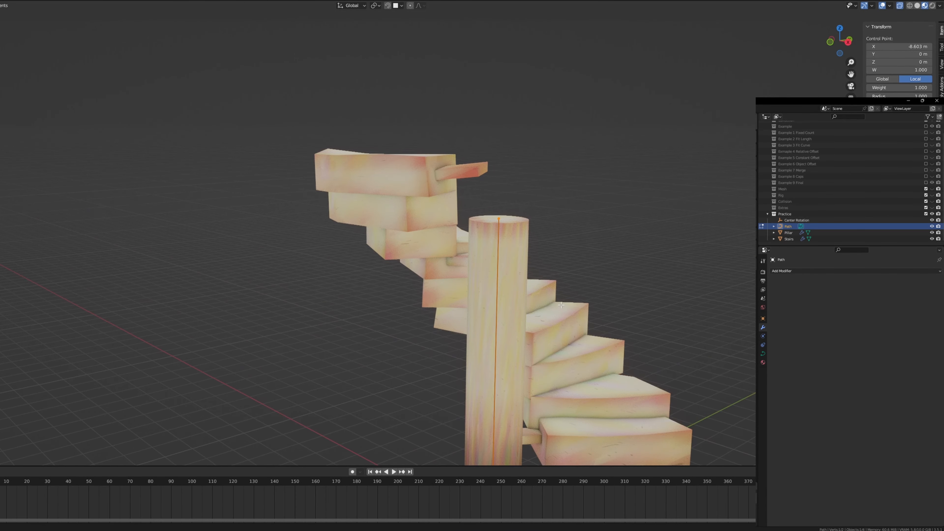
{"action": "middle_click_drag", "start_coordinate": [561, 305], "coordinate": [440, 214], "text": "shift"}
{"action": "scroll", "coordinate": [440, 213], "scroll_direction": "down", "scroll_amount": 3}
{"action": "key", "text": "g"}
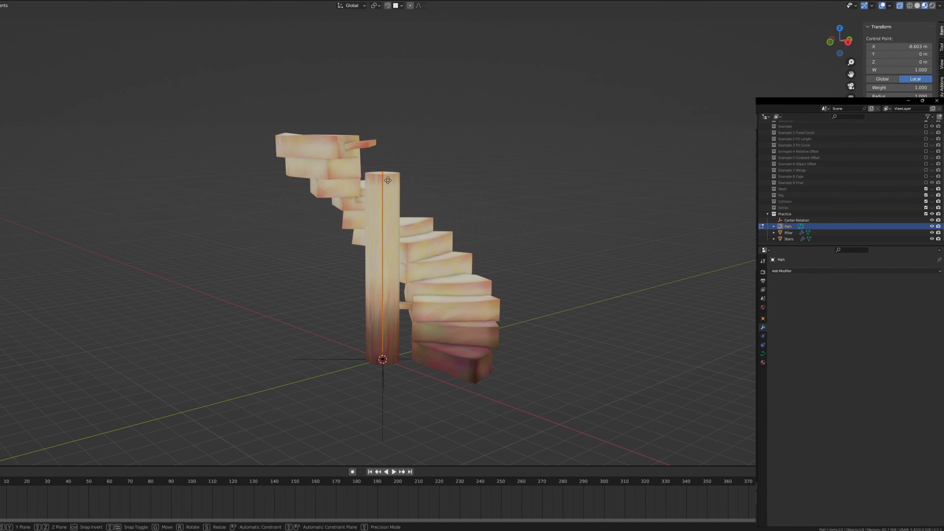
{"action": "key", "text": "z"}
{"action": "right_click", "coordinate": [395, 180]}
Lower the path's top control point along Z, to about -2.05 m in local X
{"action": "middle_click_drag", "start_coordinate": [354, 172], "coordinate": [559, 194]}
{"action": "scroll", "coordinate": [369, 180], "scroll_direction": "up", "scroll_amount": 3}
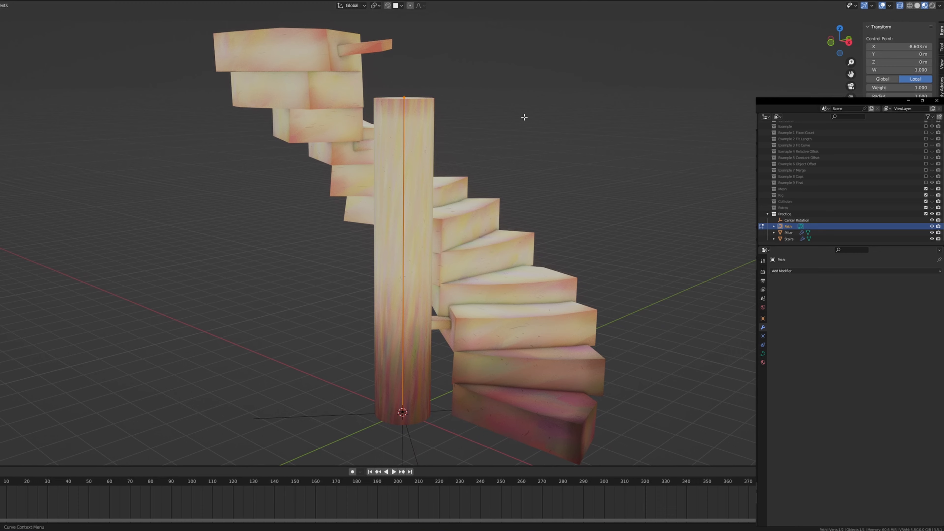
{"action": "key", "text": "g"}
{"action": "key", "text": "z"}
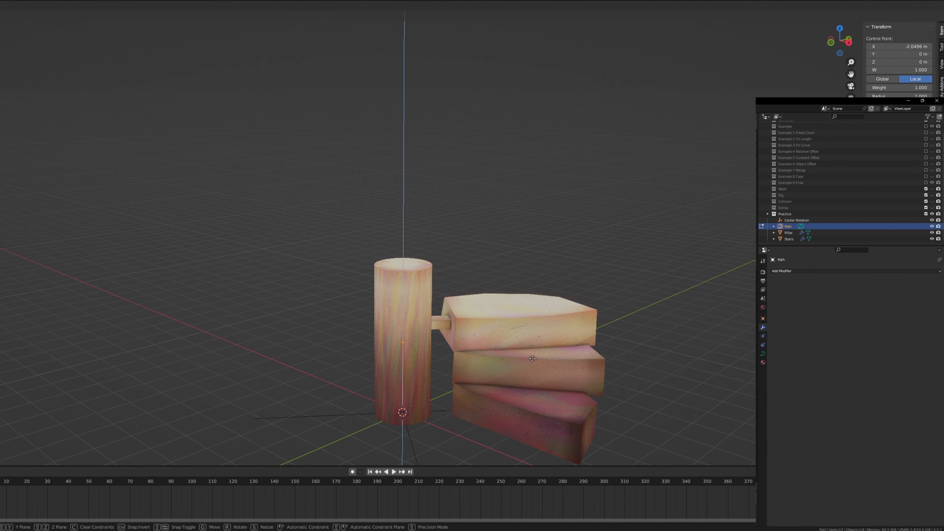
{"action": "left_click", "coordinate": [531, 358]}
{"action": "middle_click_drag", "start_coordinate": [557, 363], "coordinate": [464, 320], "text": "shift"}
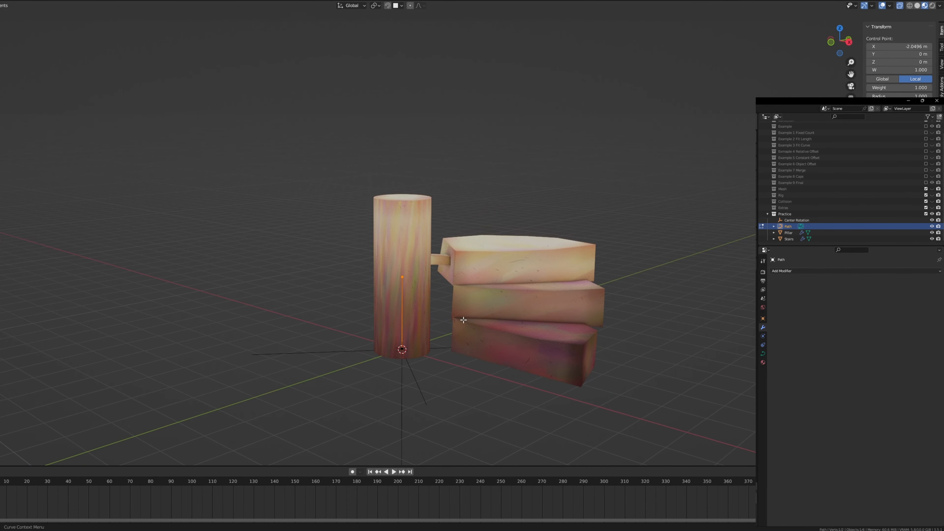
Hook the Path curve's top control point to a new object
{"action": "left_click", "coordinate": [472, 403]}
{"action": "key", "text": "Tab"}
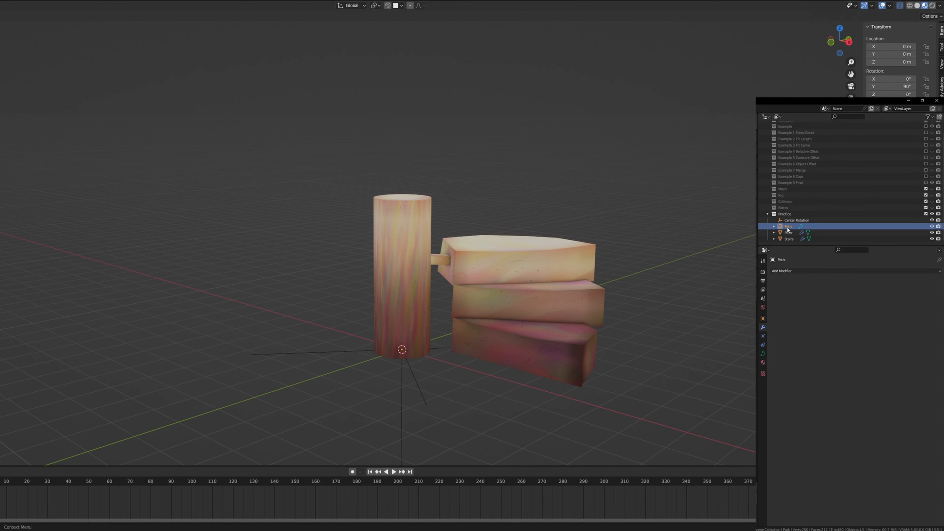
{"action": "key", "text": "Tab"}
{"action": "left_click", "coordinate": [397, 282]}
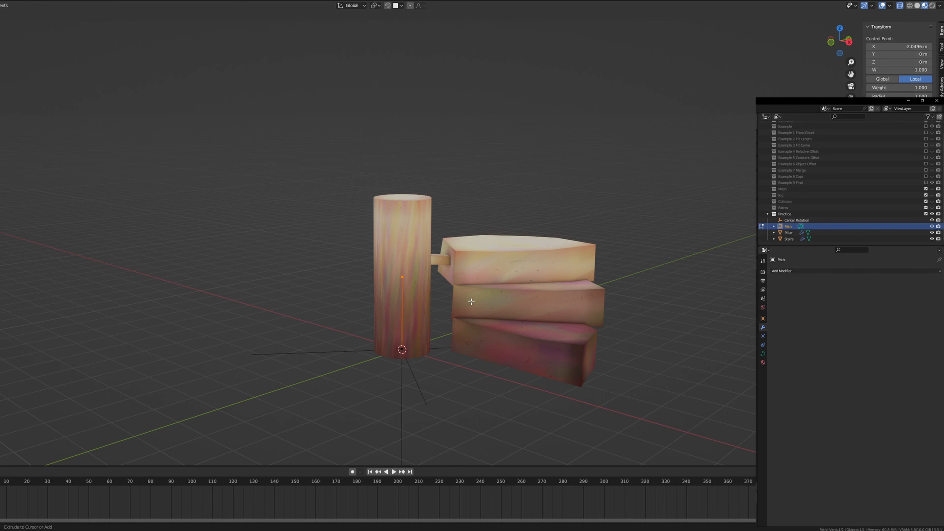
{"action": "key", "text": "ctrl+h"}
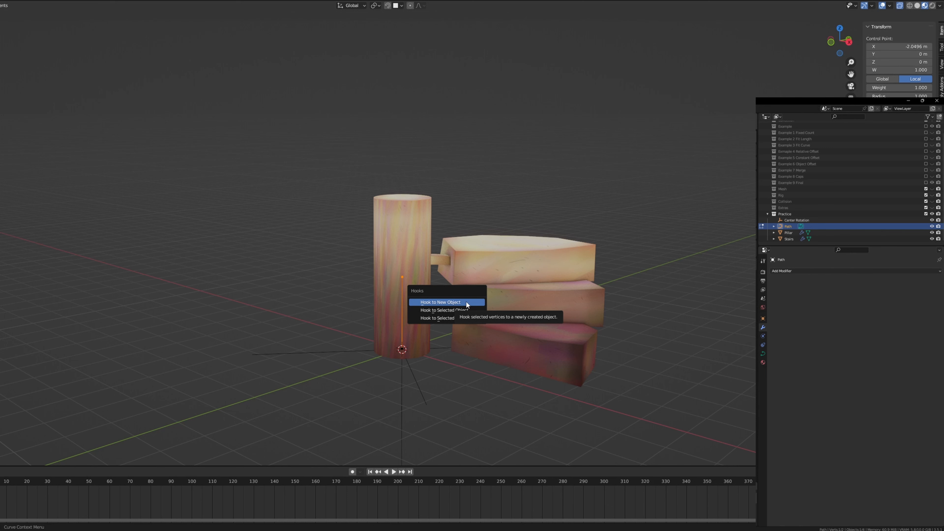
{"action": "left_click", "coordinate": [467, 303]}
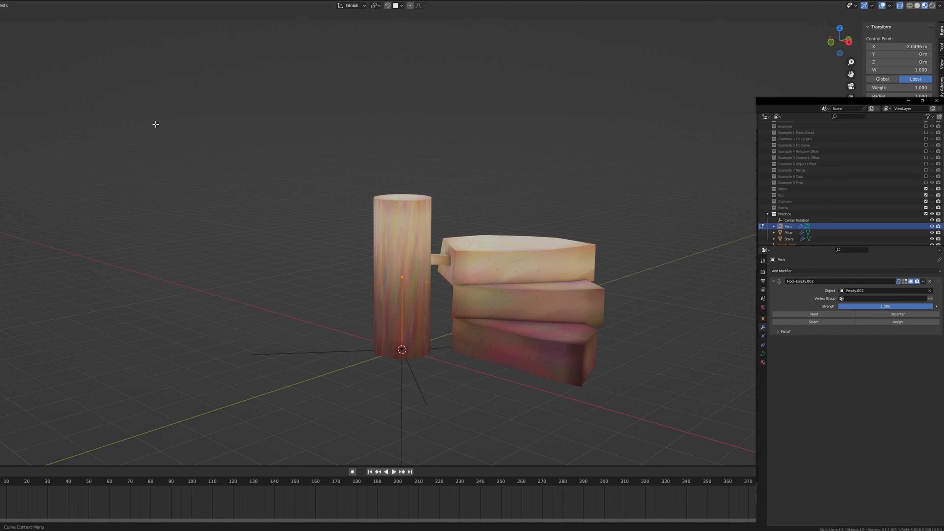
Leave the Path's point editing, select the new hook empty and try moving it freely to test the staircase
{"action": "key", "text": "Tab"}
{"action": "left_click", "coordinate": [181, 248]}
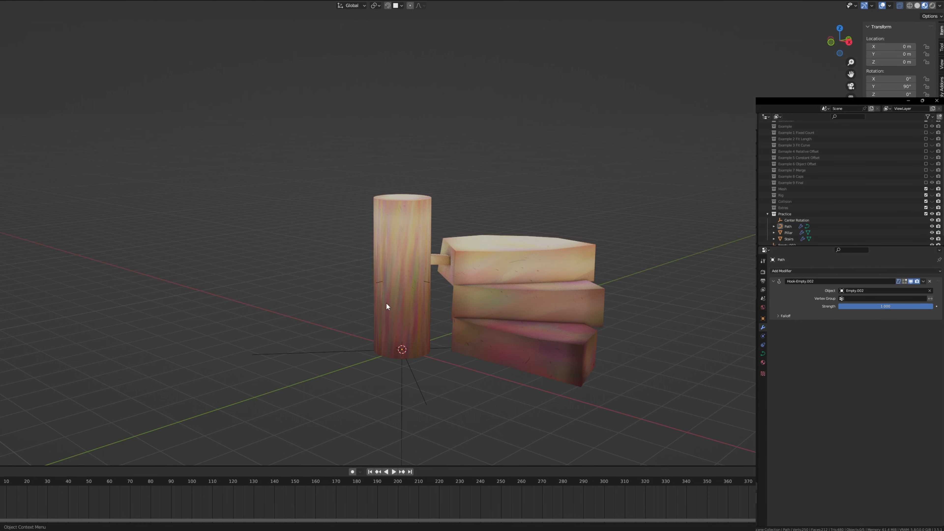
{"action": "left_click", "coordinate": [380, 286]}
{"action": "scroll", "coordinate": [381, 297], "scroll_direction": "up", "scroll_amount": 4}
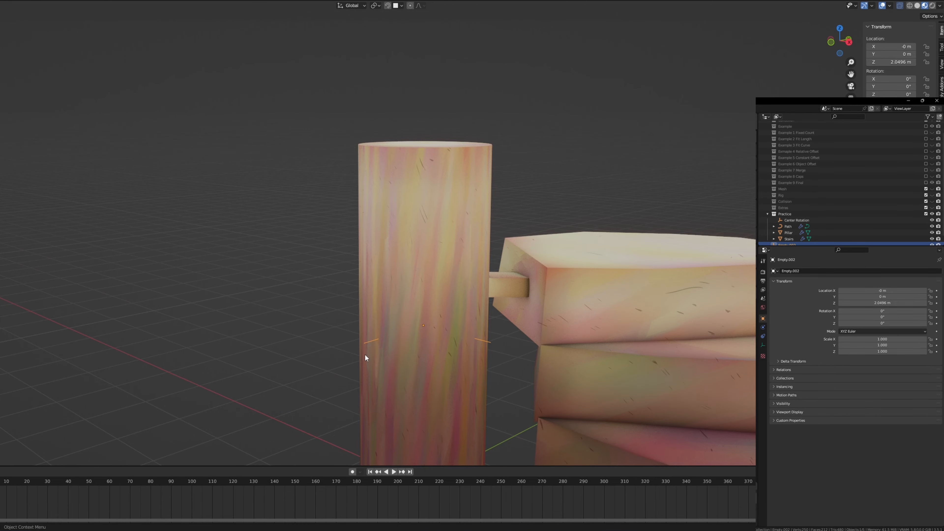
{"action": "scroll", "coordinate": [365, 357], "scroll_direction": "down", "scroll_amount": 5}
{"action": "key", "text": "g"}
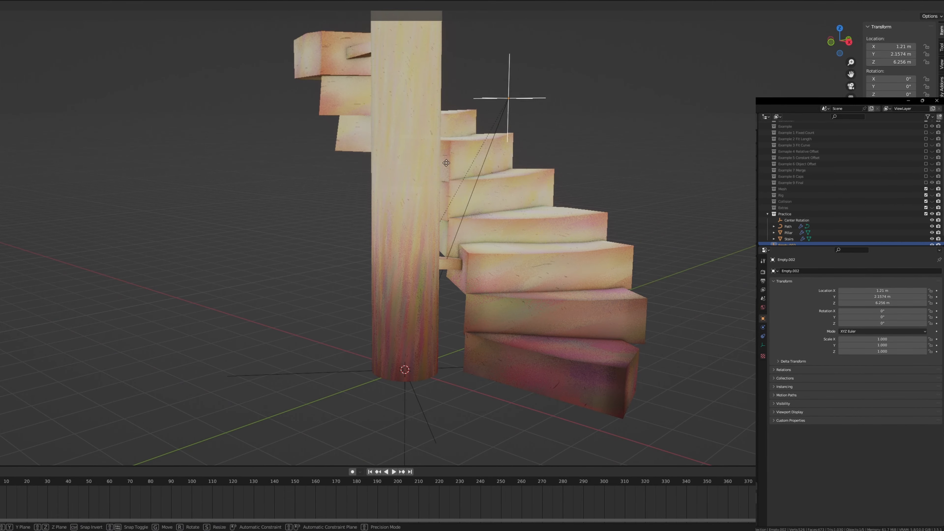
{"action": "right_click", "coordinate": [408, 279]}
Lower the hook empty along Z to about 1.63 m
{"action": "key", "text": "g"}
{"action": "key", "text": "z"}
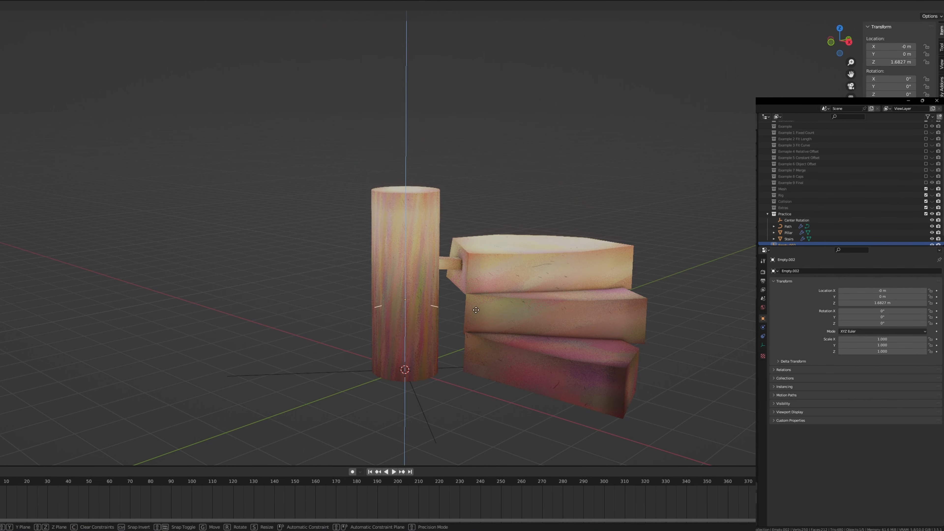
{"action": "left_click", "coordinate": [454, 249]}
{"action": "key", "text": "g"}
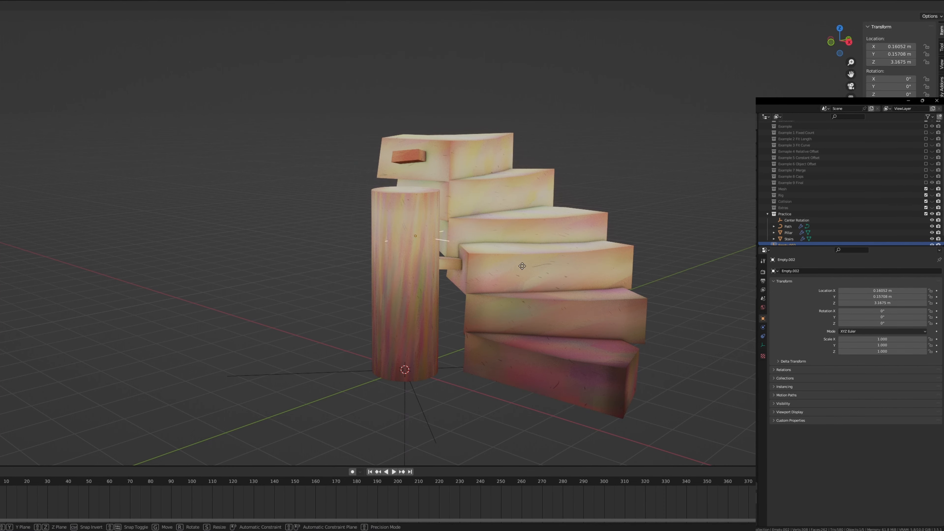
{"action": "right_click", "coordinate": [502, 266]}
{"action": "key", "text": "g"}
{"action": "key", "text": "z"}
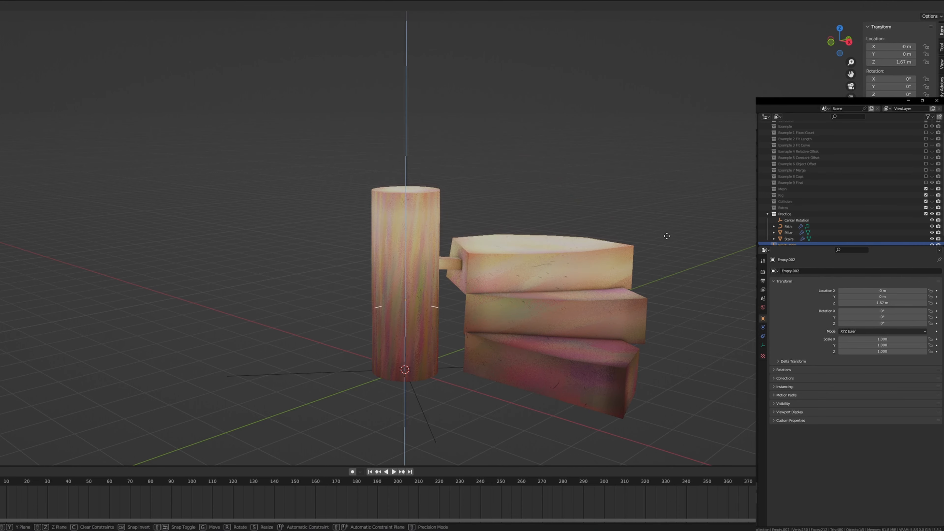
{"action": "left_click", "coordinate": [666, 237]}
{"action": "scroll", "coordinate": [484, 299], "scroll_direction": "down", "scroll_amount": 2}
{"action": "middle_click_drag", "start_coordinate": [318, 313], "coordinate": [324, 309]}
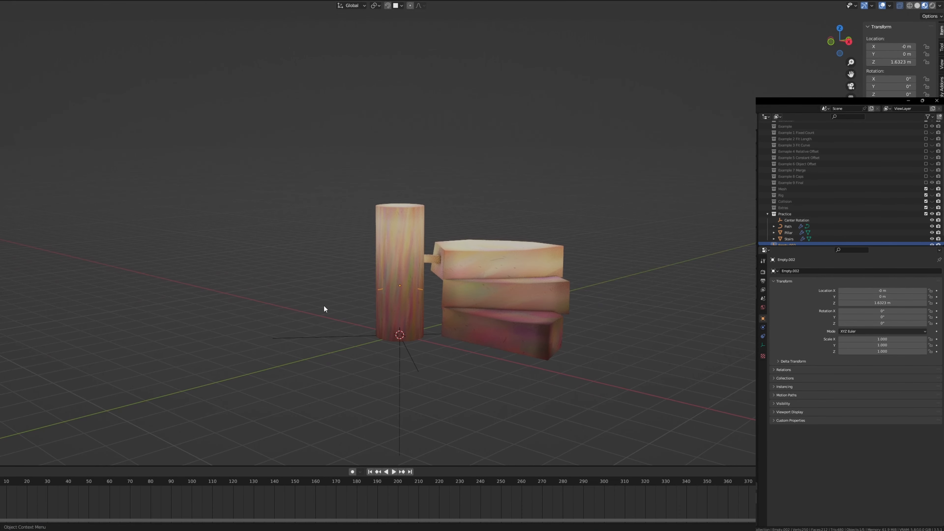
{"action": "middle_click_drag", "start_coordinate": [413, 255], "coordinate": [399, 276], "text": "shift"}
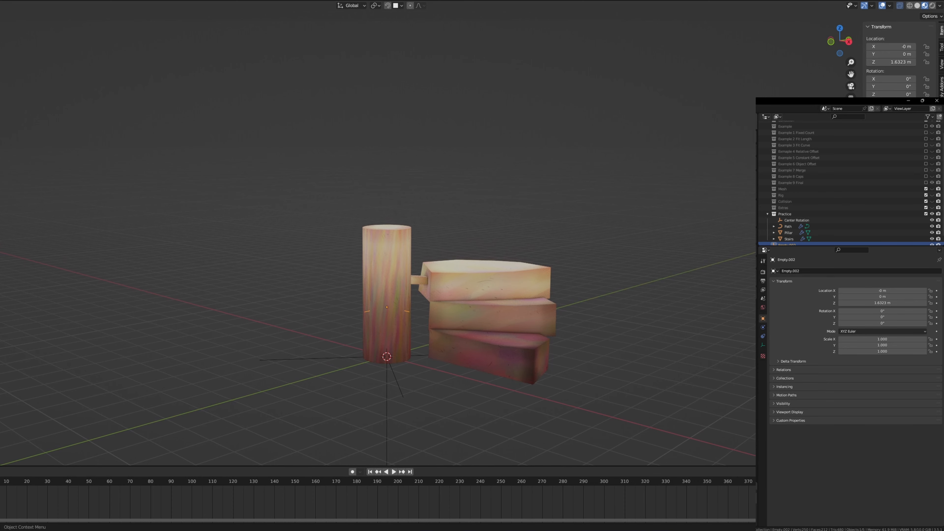
Enlarge the timeline area and set the animation's end frame to 200
{"action": "left_click_drag", "start_coordinate": [8, 465], "coordinate": [14, 415]}
{"action": "left_click", "coordinate": [191, 372]}
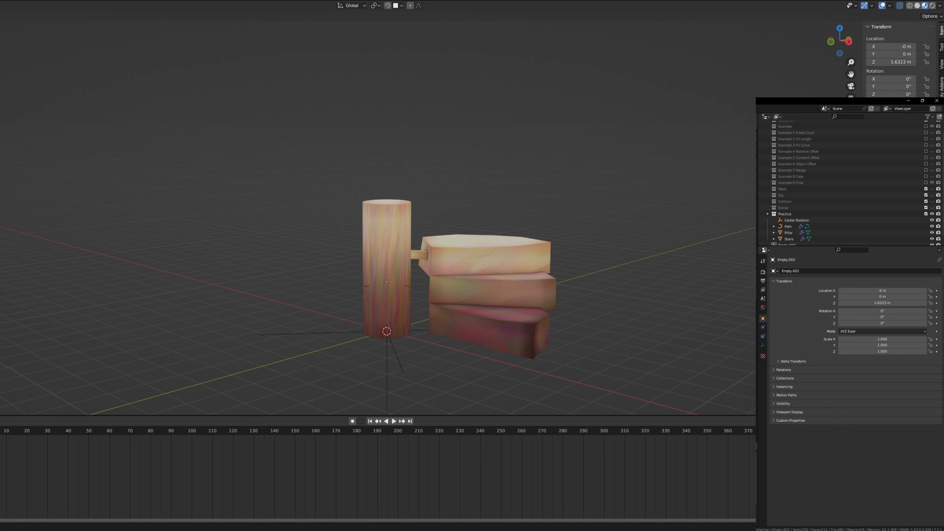
{"action": "key", "text": "Return"}
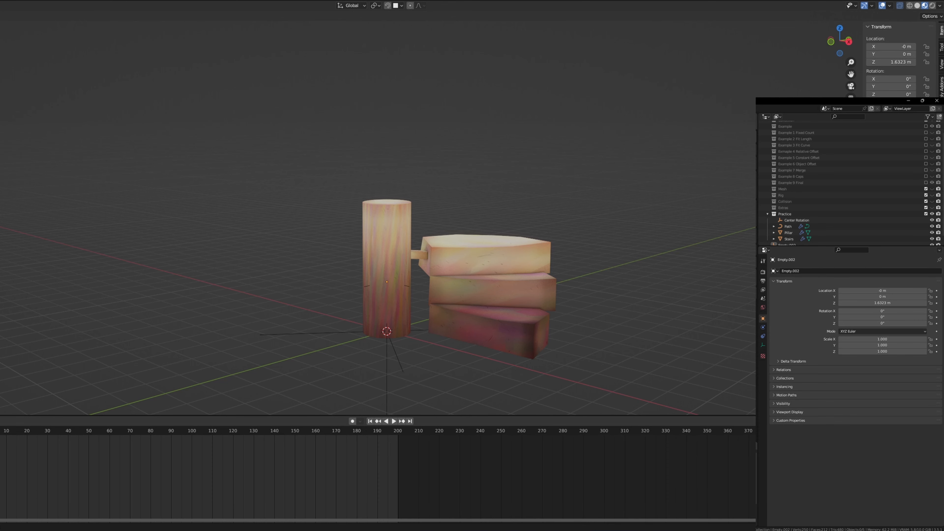
Place Empty.002 in the Practice collection and rename it Hook
{"action": "left_click", "coordinate": [365, 288]}
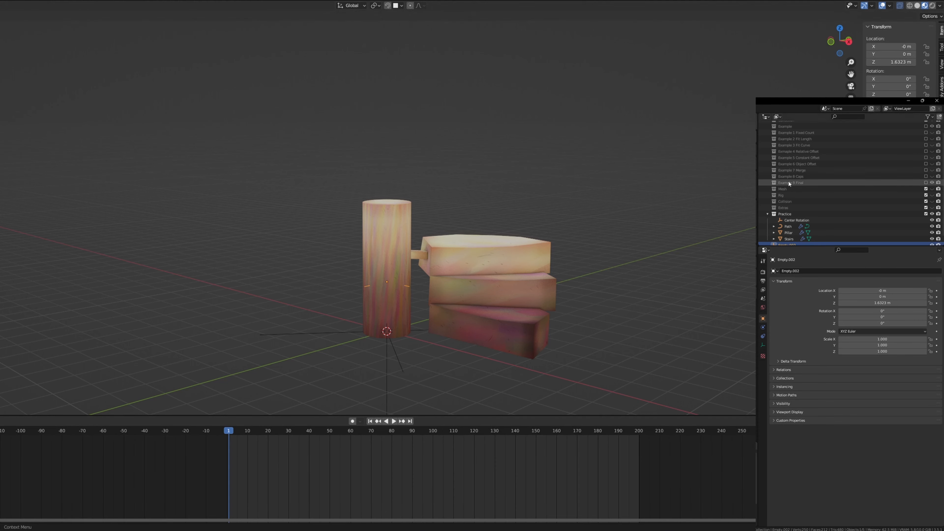
{"action": "scroll", "coordinate": [799, 209], "scroll_direction": "down", "scroll_amount": 1}
{"action": "left_click_drag", "start_coordinate": [788, 239], "coordinate": [787, 212]}
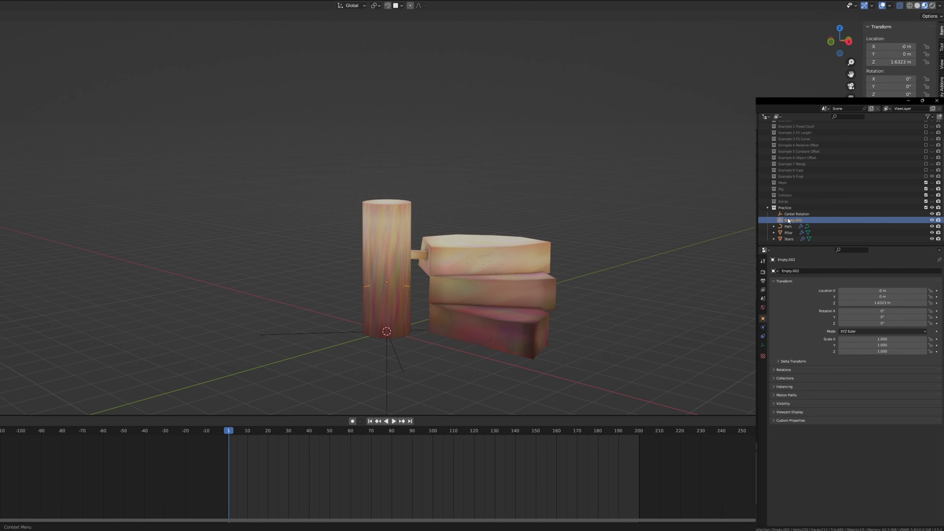
{"action": "double_click", "coordinate": [793, 220]}
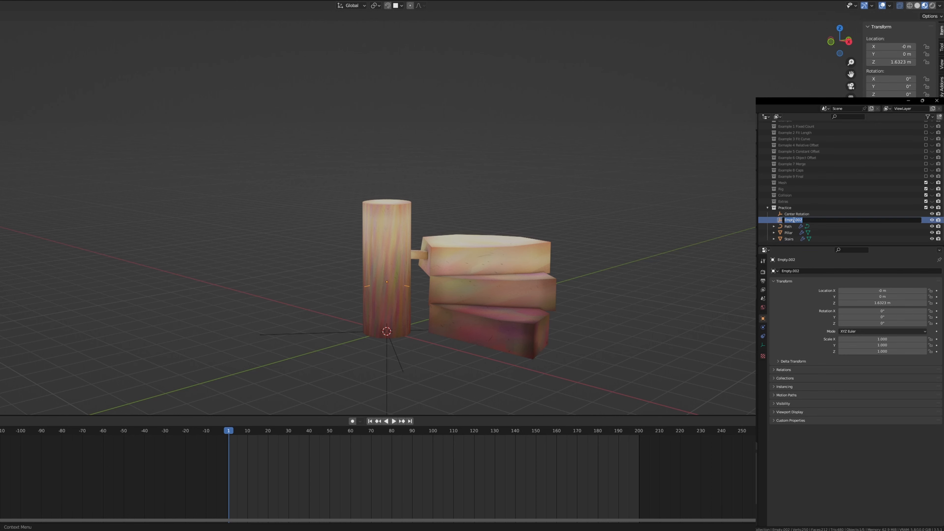
{"action": "type", "text": "Hook"}
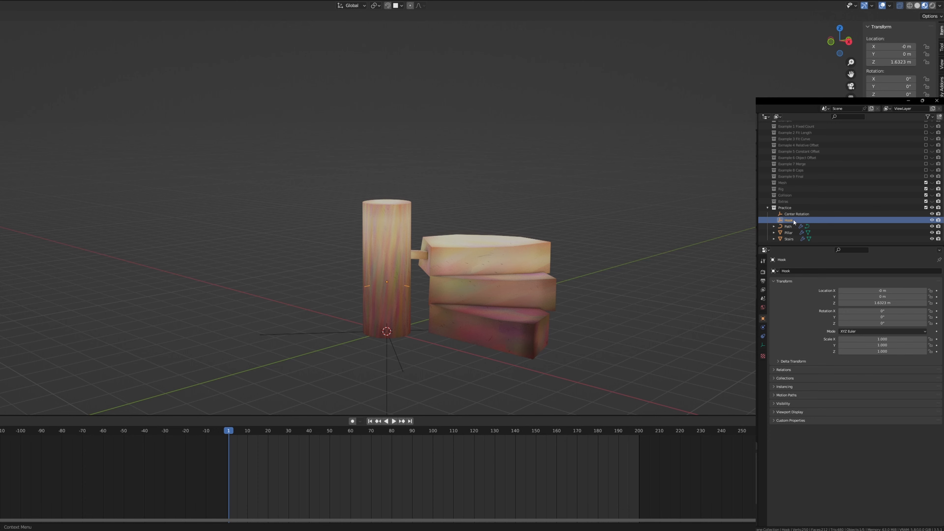
{"action": "key", "text": "Return"}
Insert a Location & Rotation keyframe for the Hook empty at frame 1
{"action": "left_click", "coordinate": [366, 290]}
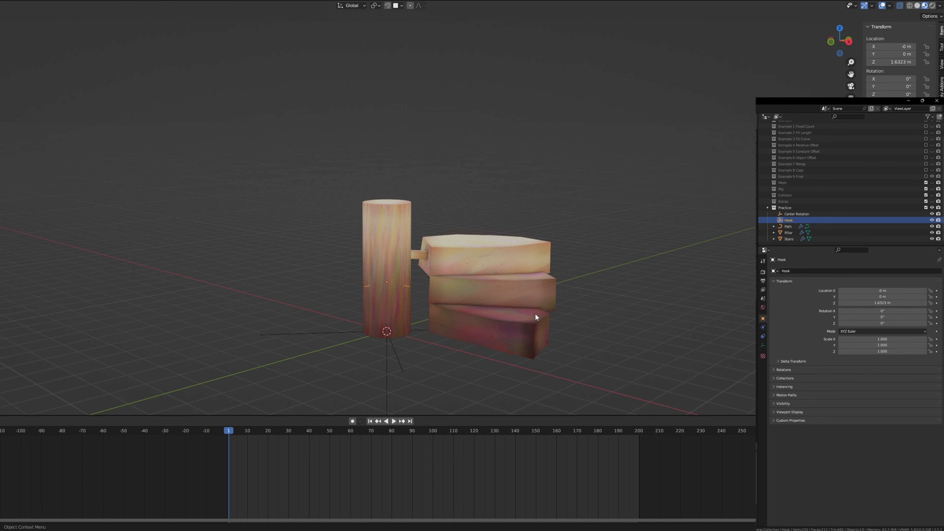
{"action": "key", "text": "i"}
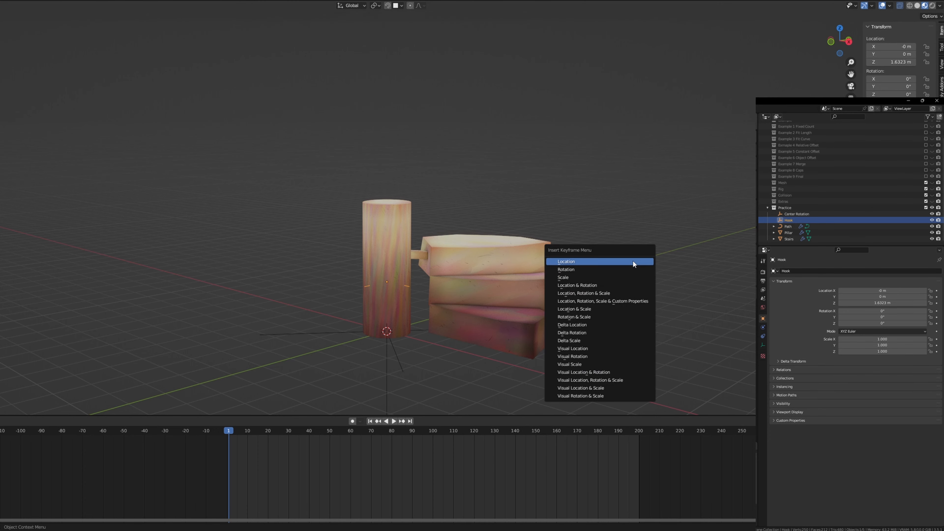
{"action": "left_click", "coordinate": [592, 286]}
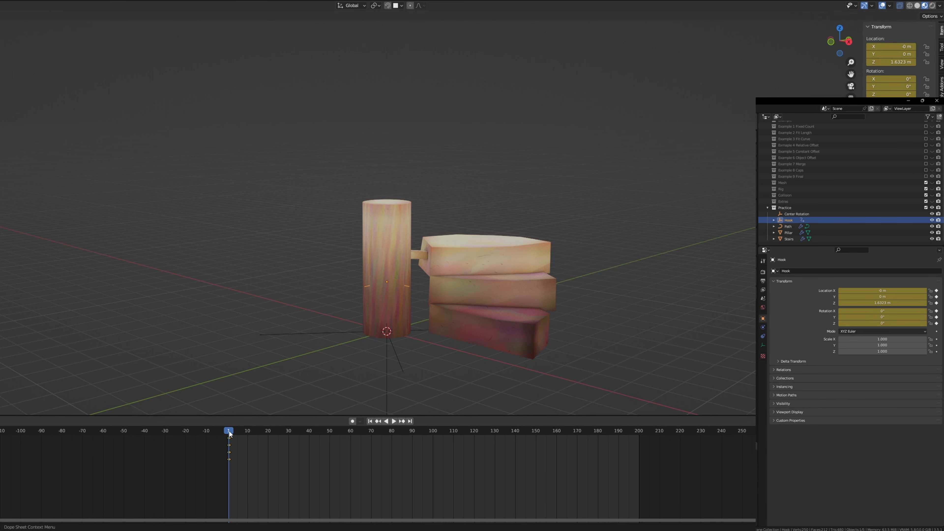
Go to frame 200 and raise the Hook empty along Z to about 45.24 m
{"action": "left_click_drag", "start_coordinate": [229, 434], "coordinate": [578, 439]}
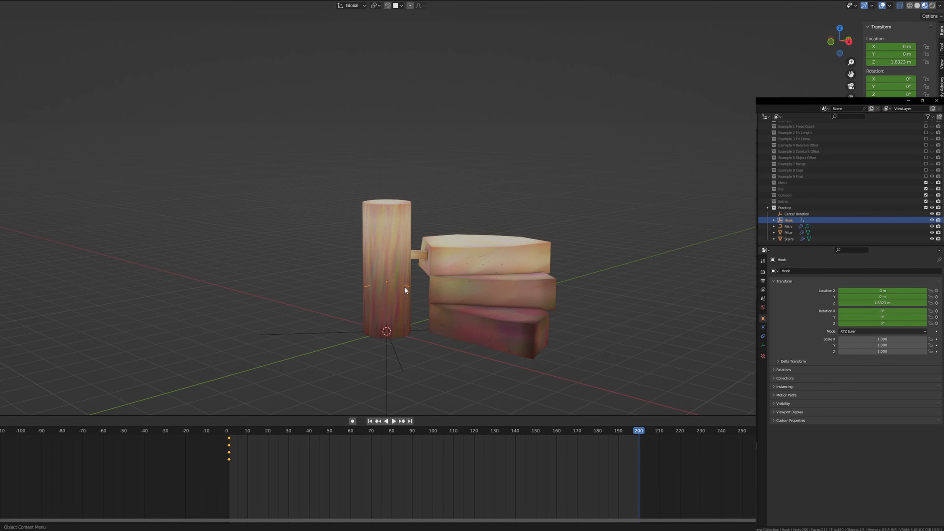
{"action": "scroll", "coordinate": [492, 93], "scroll_direction": "down", "scroll_amount": 5}
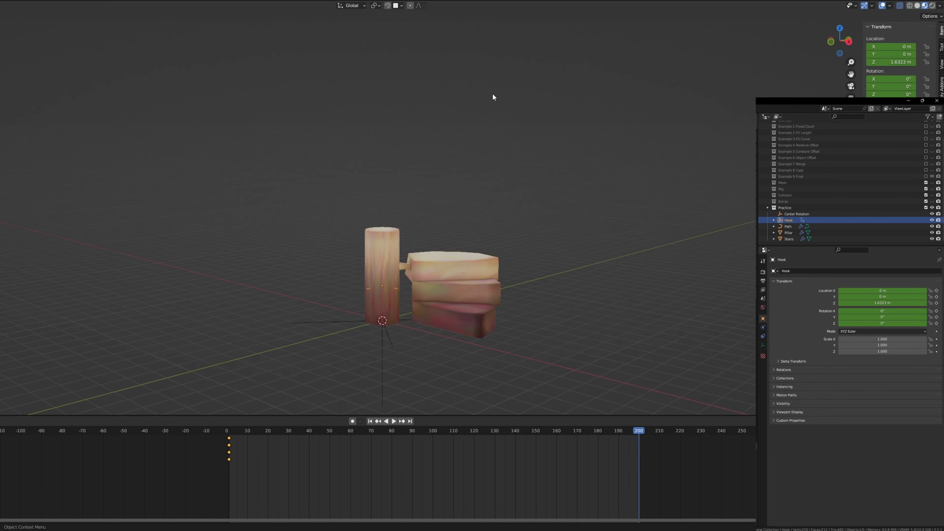
{"action": "middle_click_drag", "start_coordinate": [491, 100], "coordinate": [500, 204], "text": "shift"}
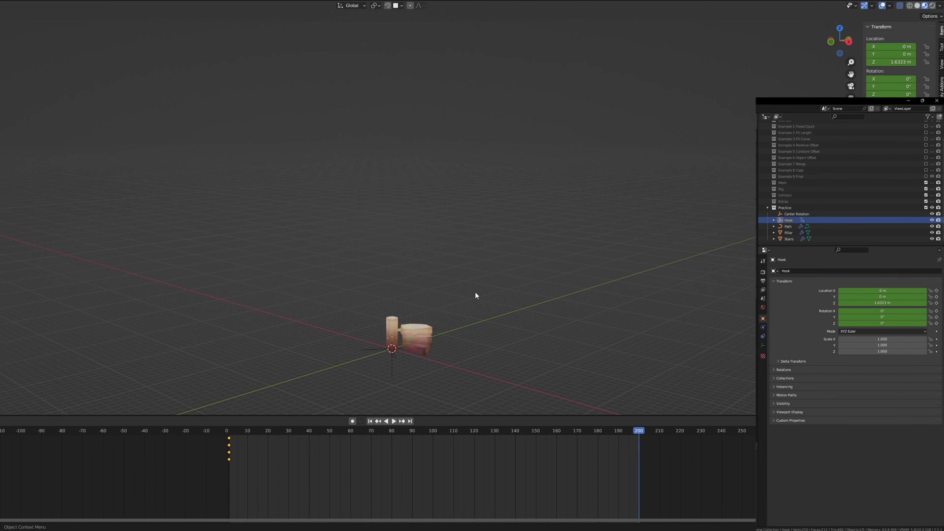
{"action": "key", "text": "g"}
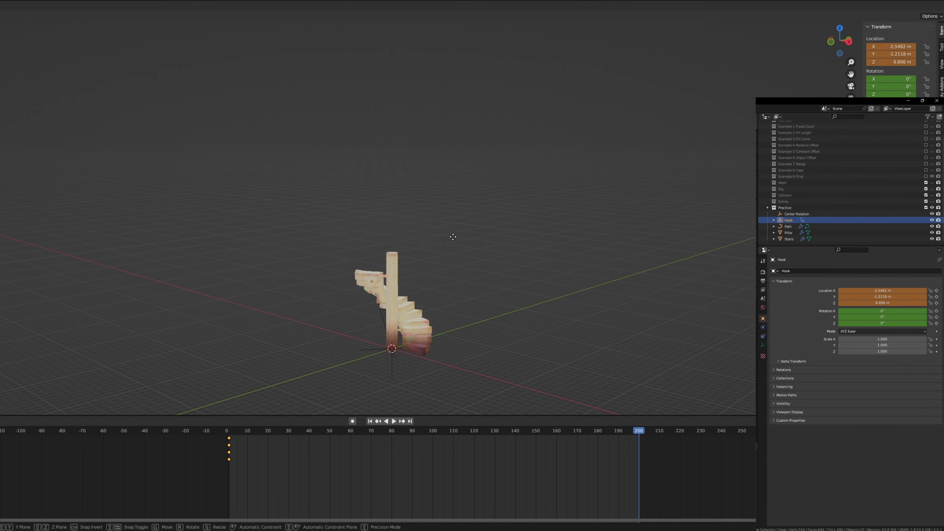
{"action": "key", "text": "z"}
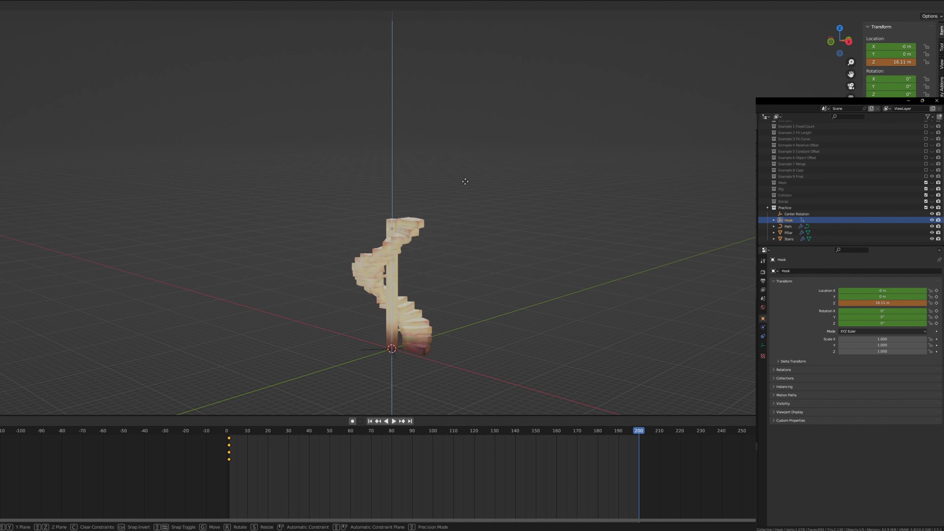
{"action": "right_click", "coordinate": [455, 238]}
{"action": "key", "text": "g"}
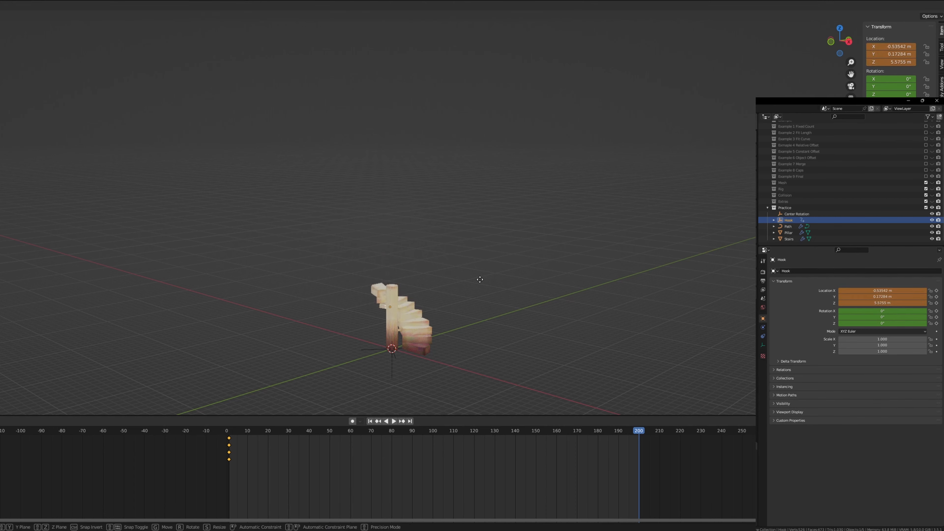
{"action": "key", "text": "z"}
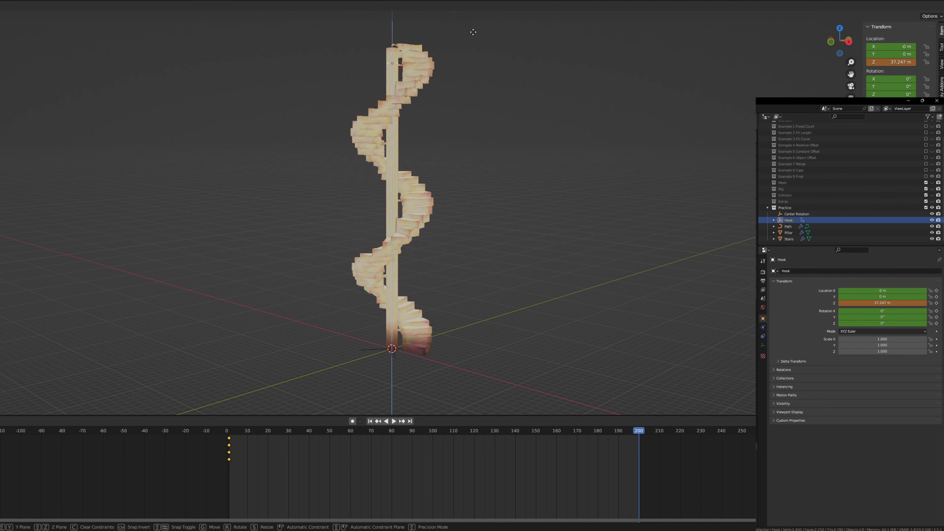
{"action": "left_click", "coordinate": [480, 374]}
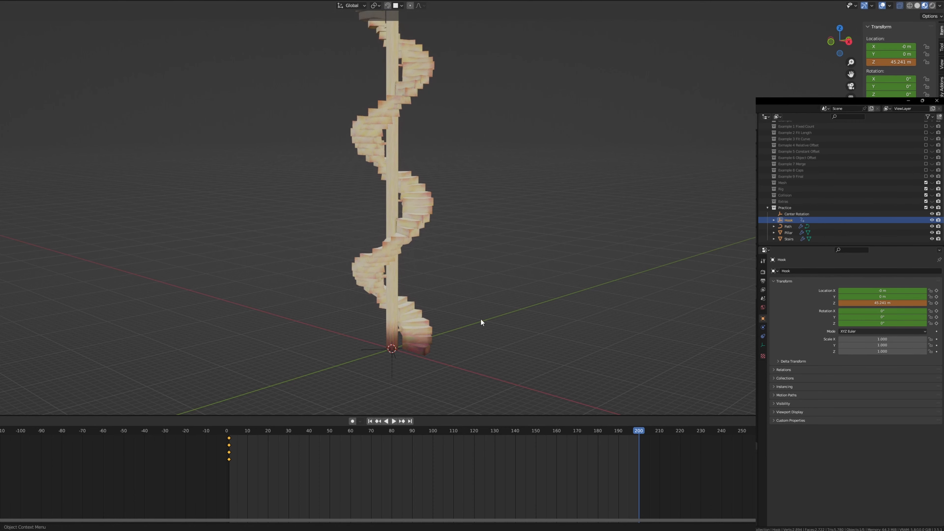
Insert a Location & Rotation keyframe for the raised Hook empty at frame 200
{"action": "middle_click_drag", "start_coordinate": [483, 323], "coordinate": [506, 266]}
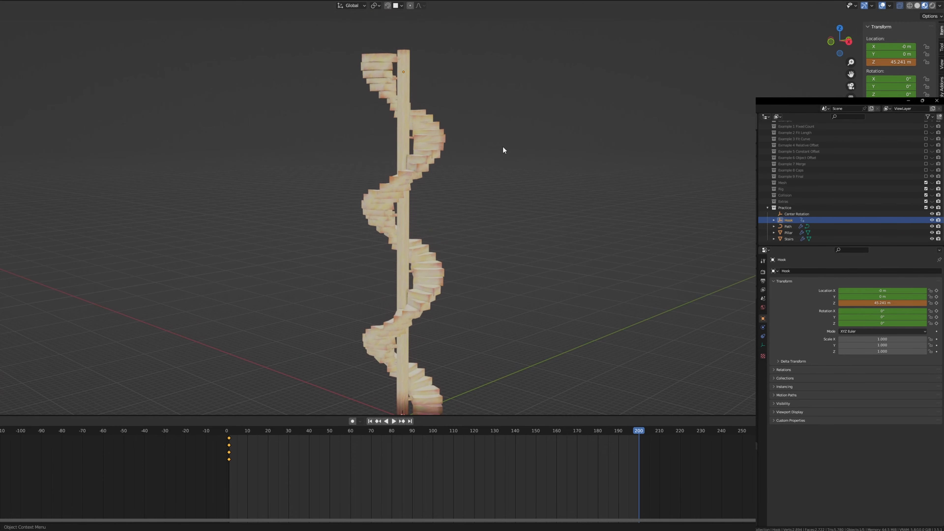
{"action": "key", "text": "i"}
{"action": "left_click", "coordinate": [483, 149]}
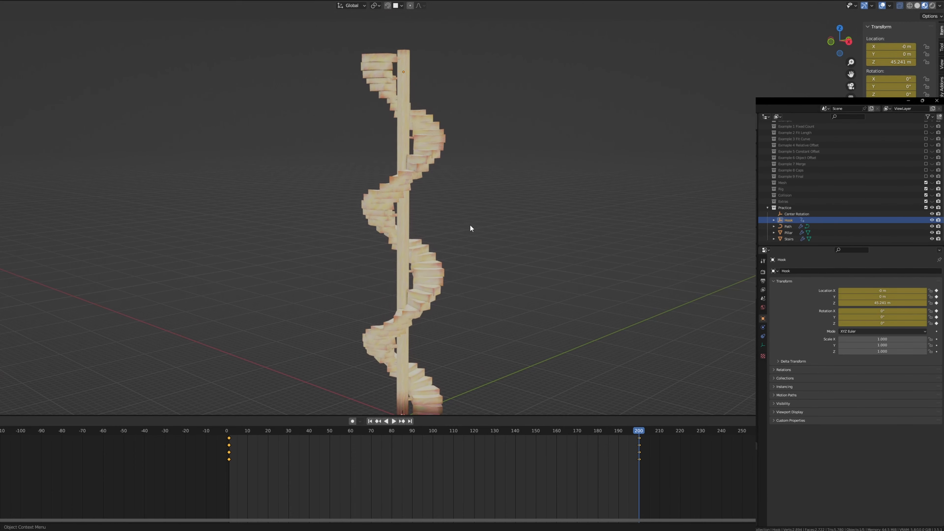
Return to frame 1 and play the animation, examining how the spiral staircase and pillar grow with the hook
{"action": "middle_click_drag", "start_coordinate": [471, 224], "coordinate": [509, 316]}
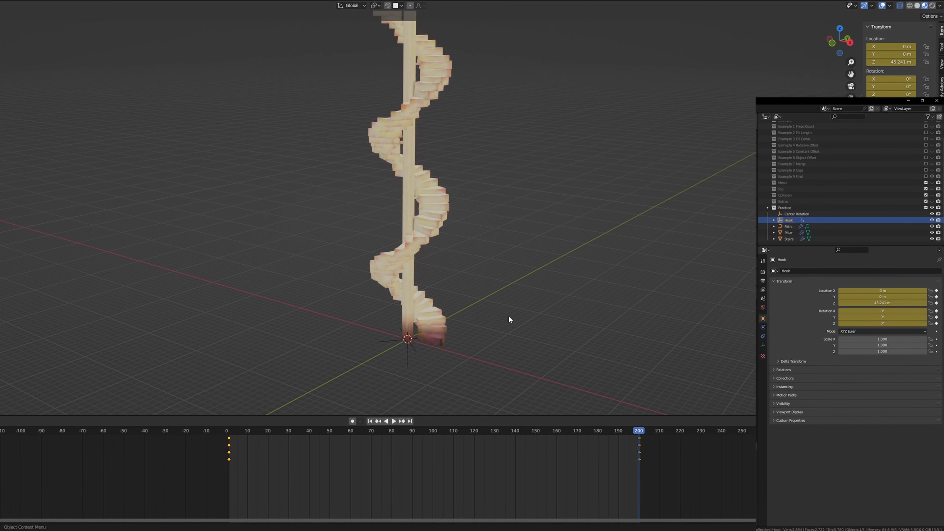
{"action": "left_click_drag", "start_coordinate": [640, 432], "coordinate": [228, 465]}
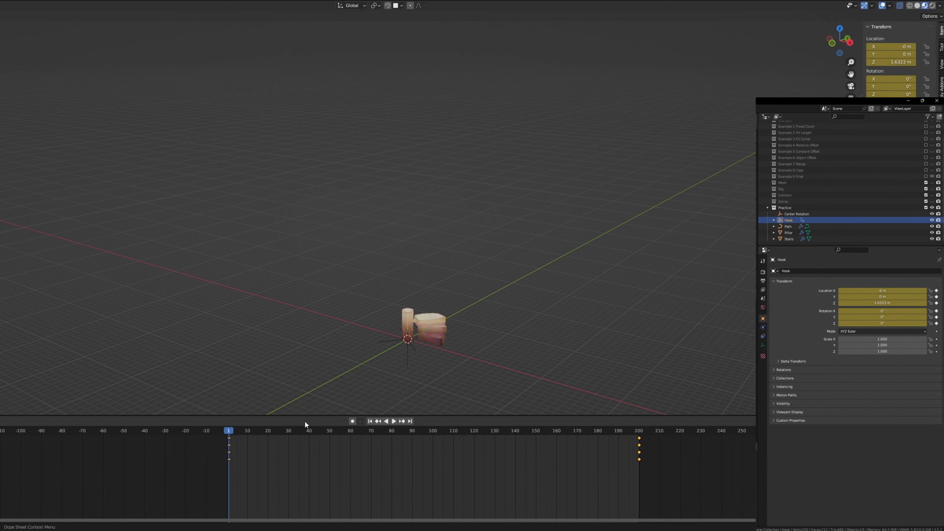
{"action": "middle_click_drag", "start_coordinate": [454, 344], "coordinate": [455, 298], "text": "shift"}
{"action": "scroll", "coordinate": [431, 312], "scroll_direction": "up", "scroll_amount": 6}
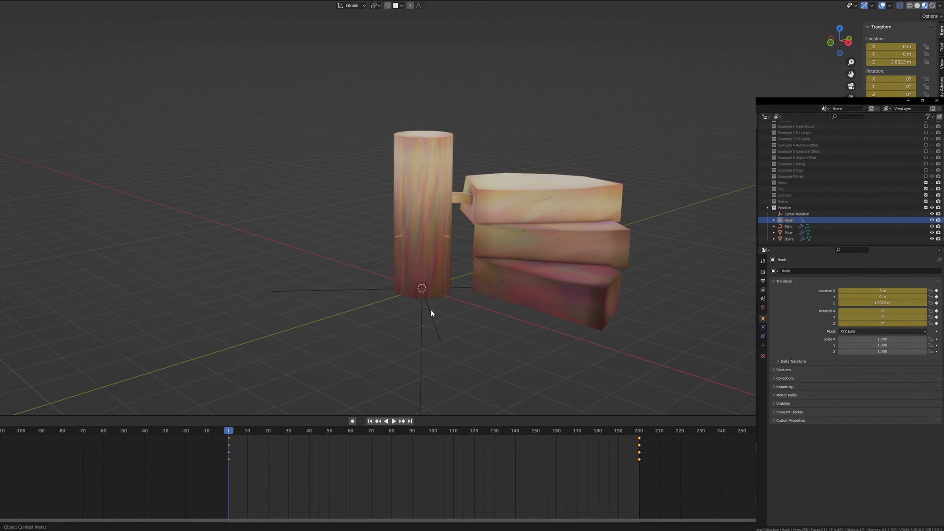
{"action": "left_click", "coordinate": [395, 422]}
{"action": "scroll", "coordinate": [567, 352], "scroll_direction": "down", "scroll_amount": 5}
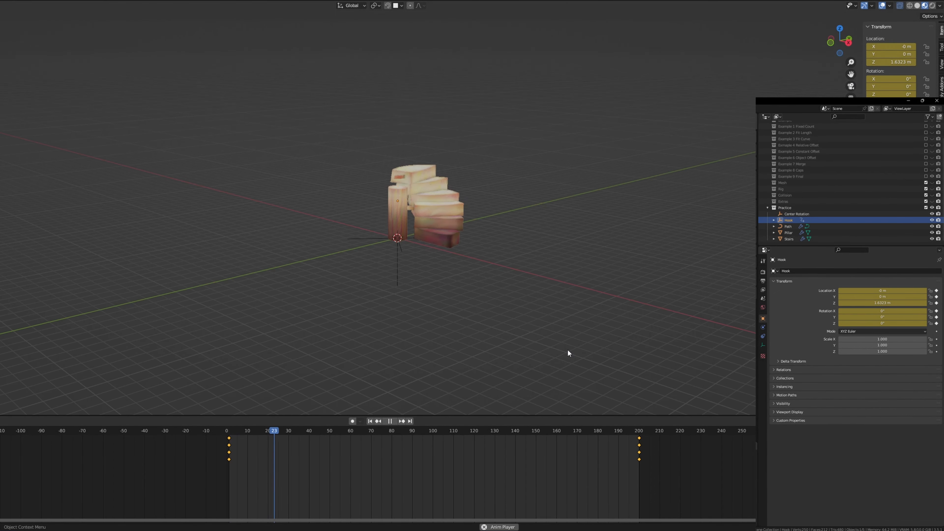
{"action": "middle_click_drag", "start_coordinate": [527, 200], "coordinate": [525, 357], "text": "shift"}
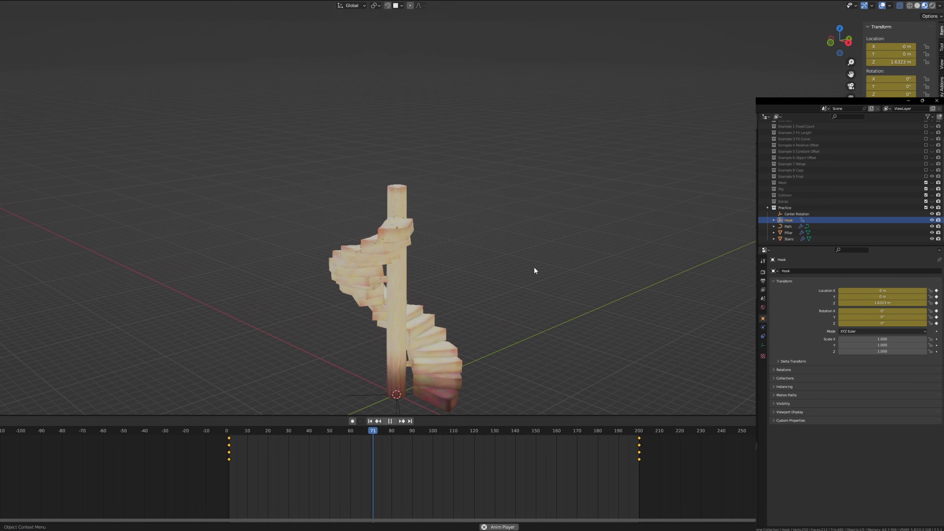
{"action": "scroll", "coordinate": [534, 252], "scroll_direction": "down", "scroll_amount": 1}
{"action": "middle_click_drag", "start_coordinate": [534, 251], "coordinate": [557, 196]}
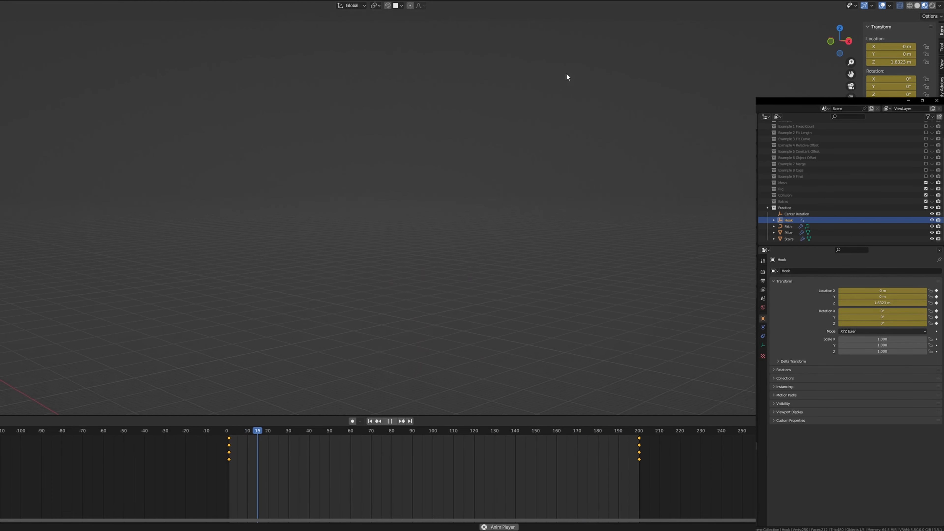
{"action": "middle_click_drag", "start_coordinate": [567, 73], "coordinate": [558, 233], "text": "shift"}
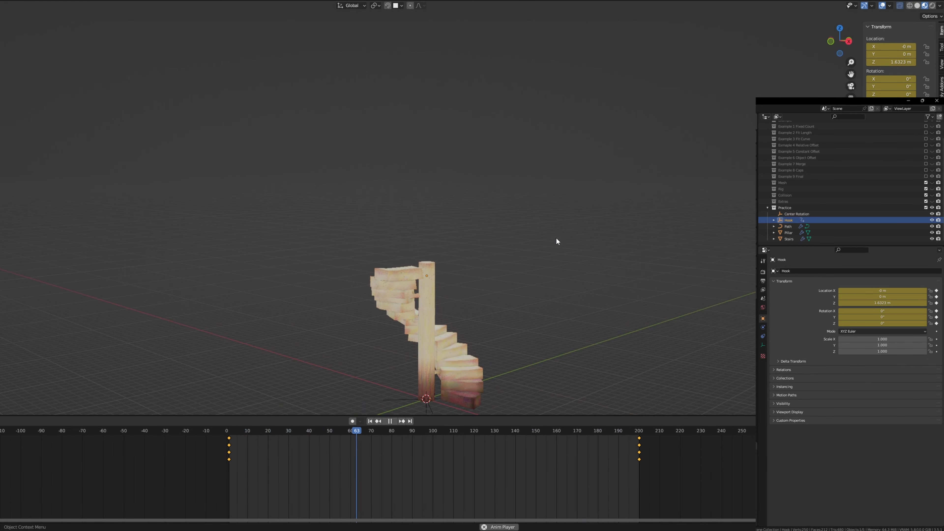